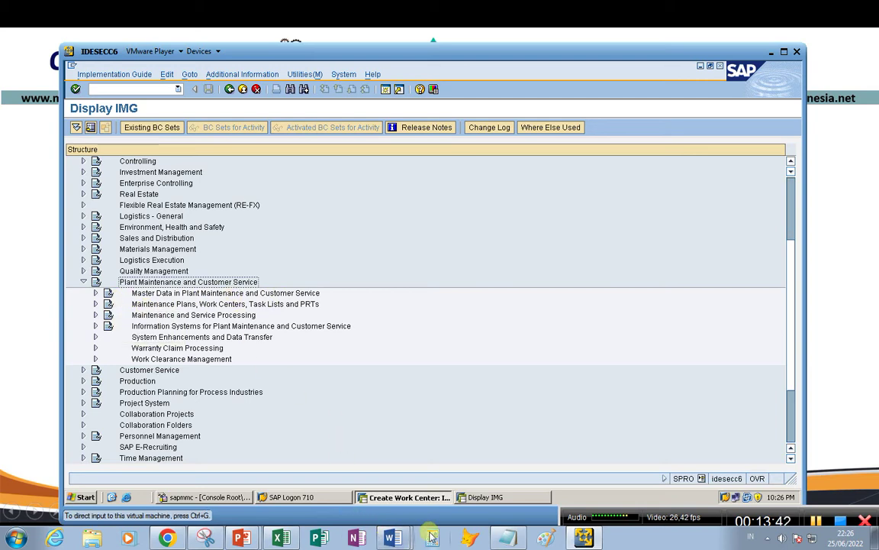
- Check the Link to Task List Application path in the Excel workbook and expand Maintenance Plans, Work Centers, Task Lists and PRTs in SAP's IMG
left_click(281, 537)
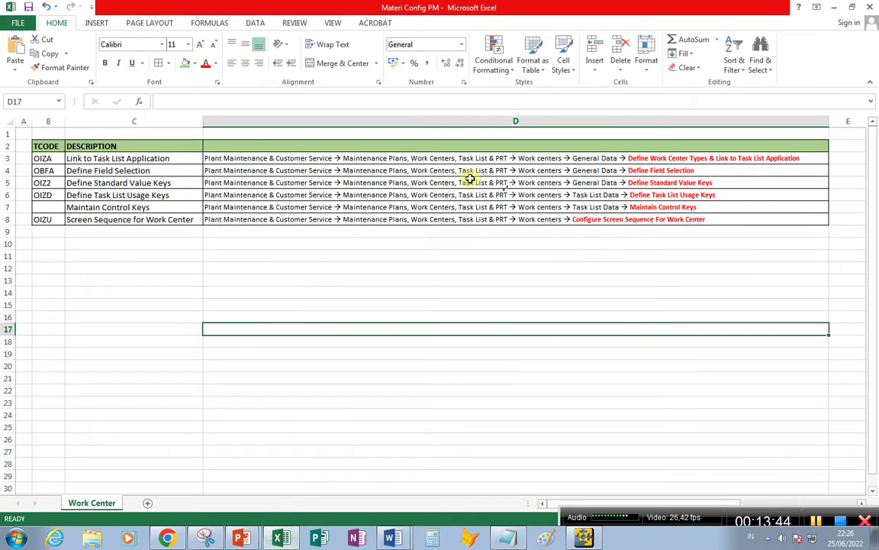
left_click(443, 161)
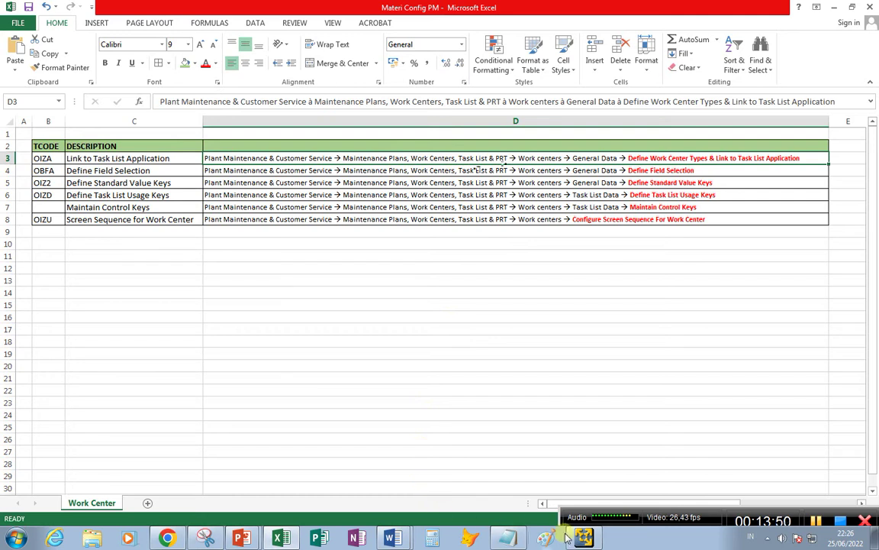
key("alt+Tab")
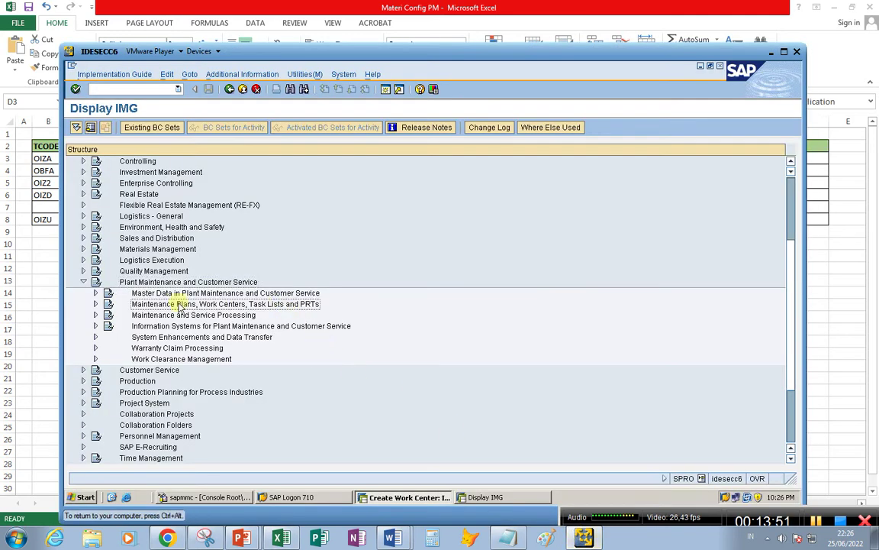
left_click(95, 304)
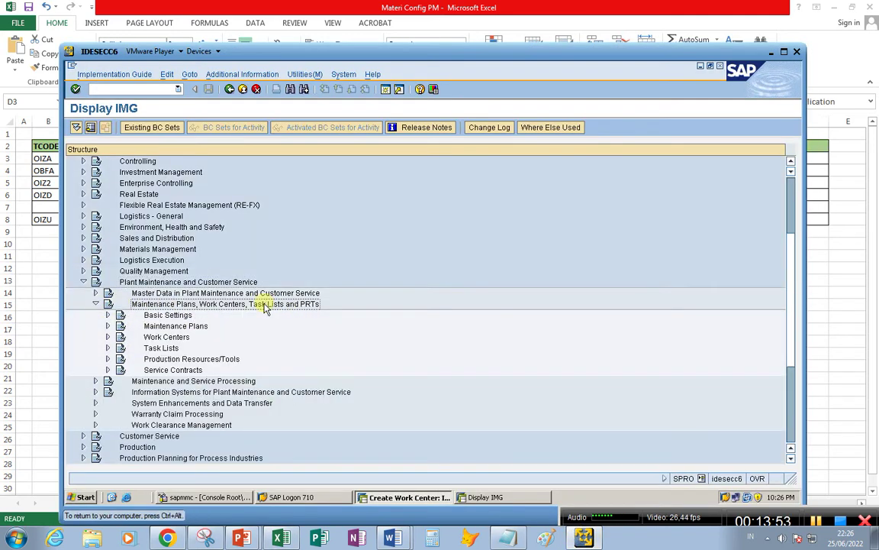
- Expand the General Data node of Work Centers and open Define Work Center Types and Link to Task List Application
left_click(284, 538)
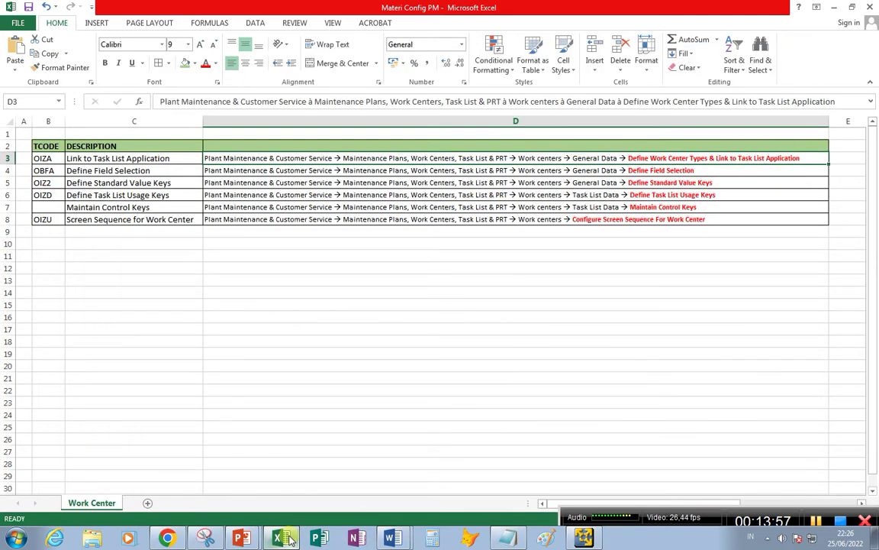
left_click(284, 538)
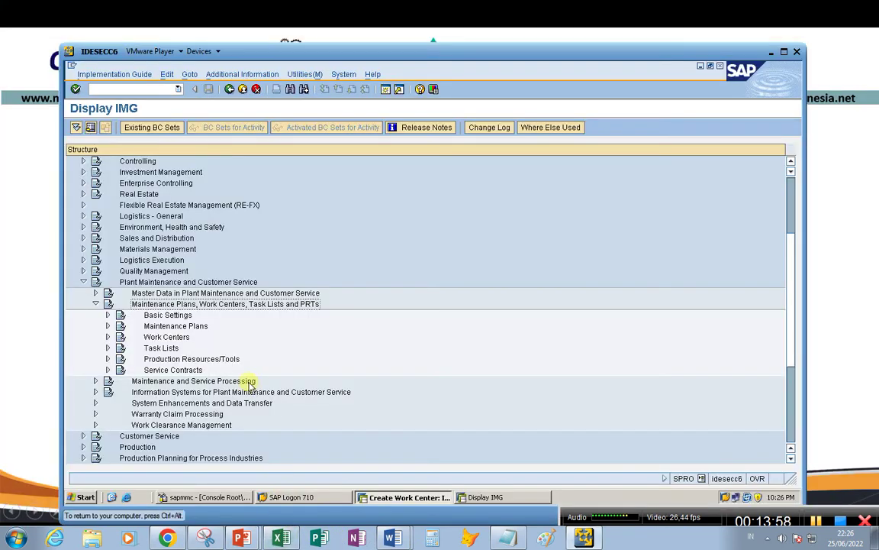
left_click(108, 337)
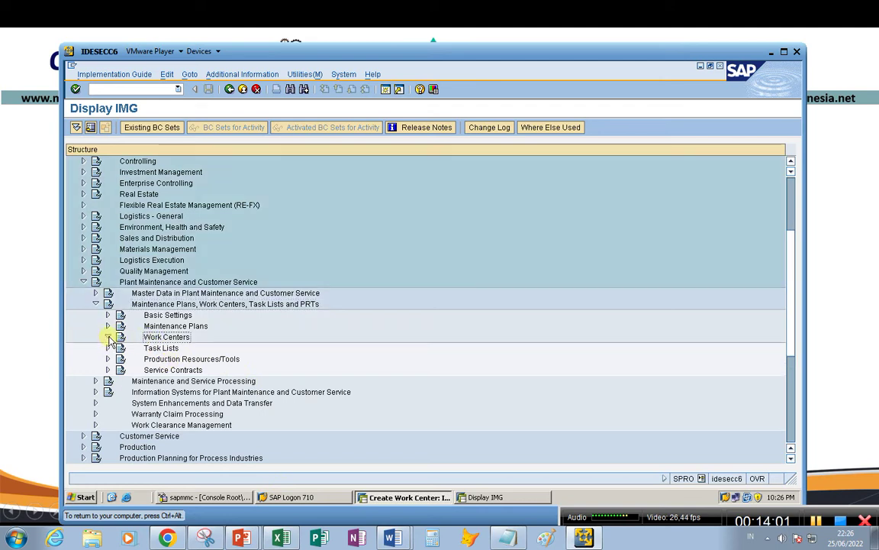
left_click(120, 348)
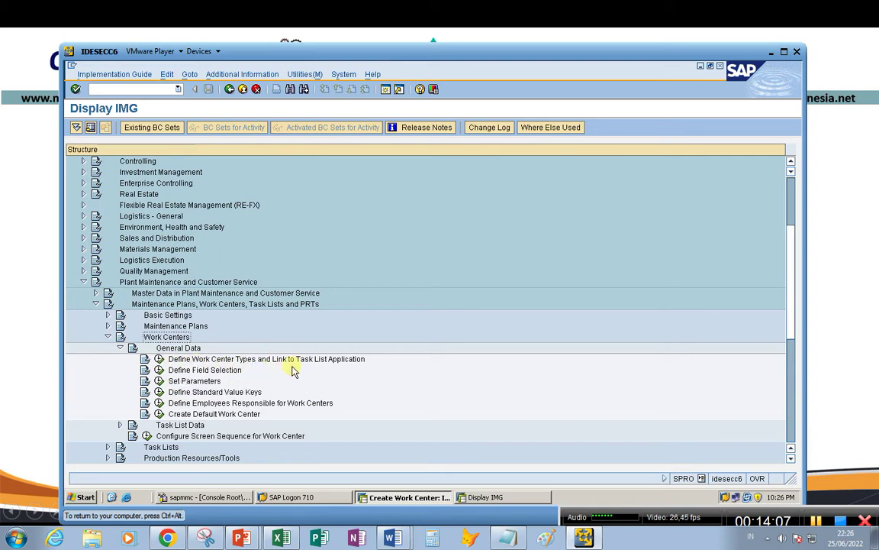
left_click(158, 359)
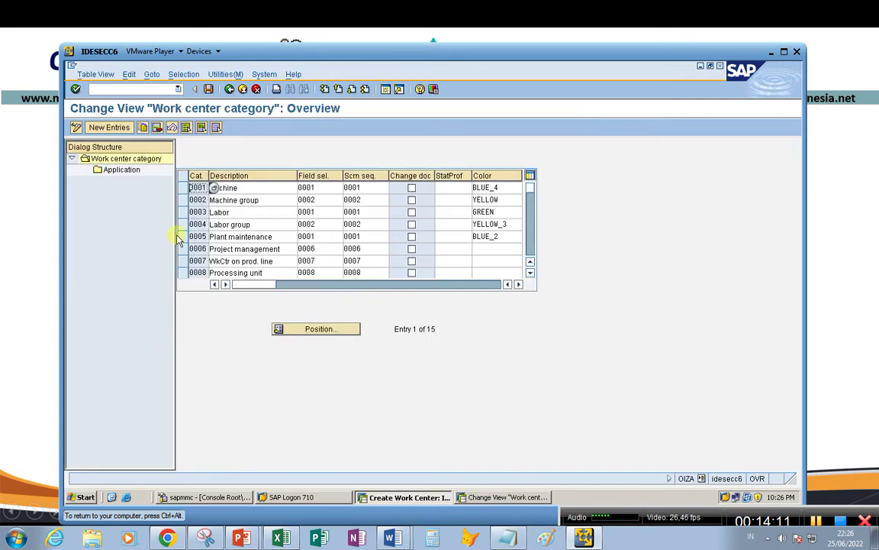
- Widen the Cat. column slightly in the work center category table
left_click(269, 188)
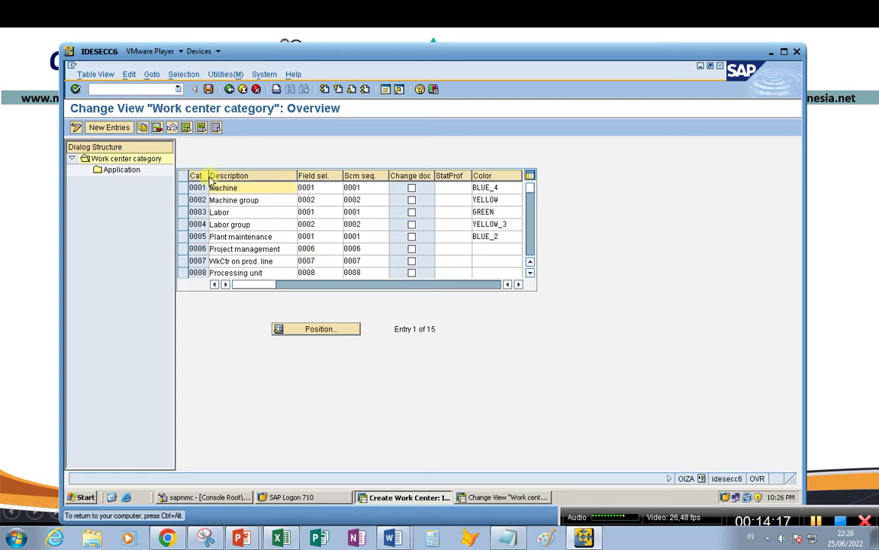
left_click_drag(210, 175, 227, 177)
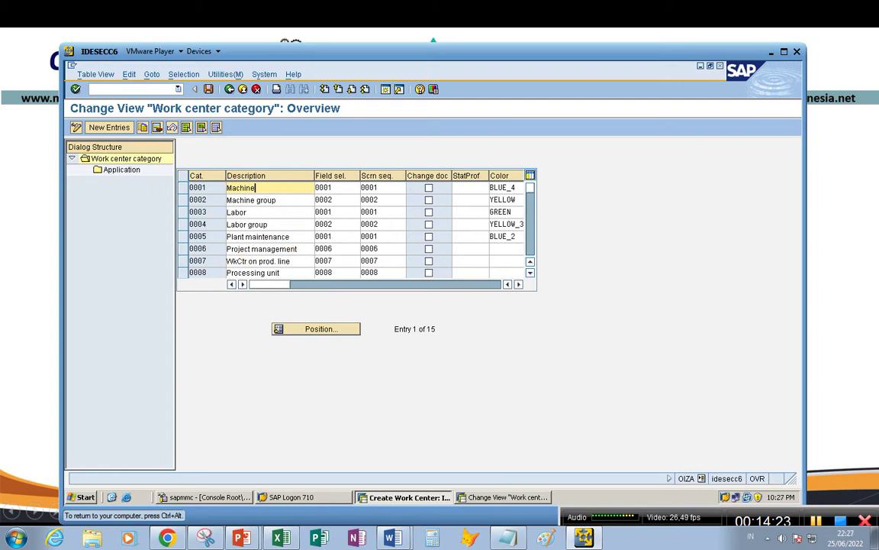
left_click(217, 188)
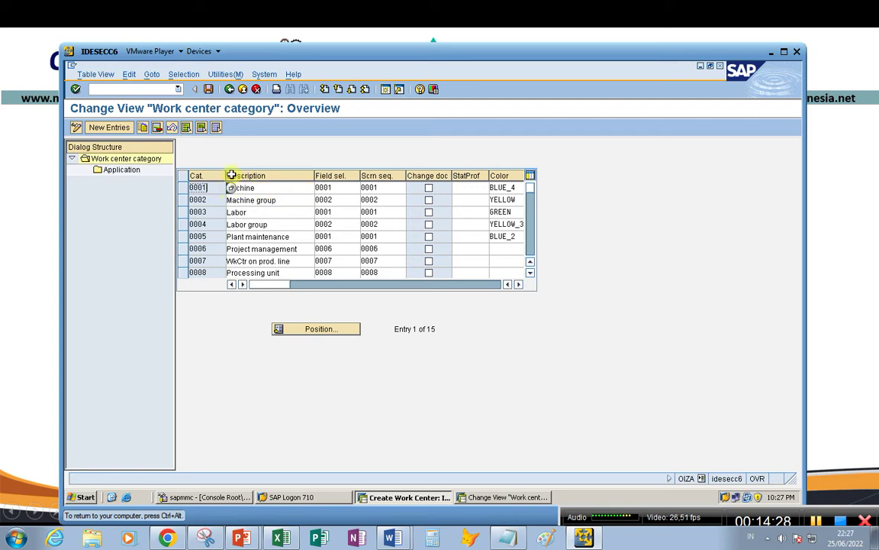
left_click_drag(225, 176, 216, 176)
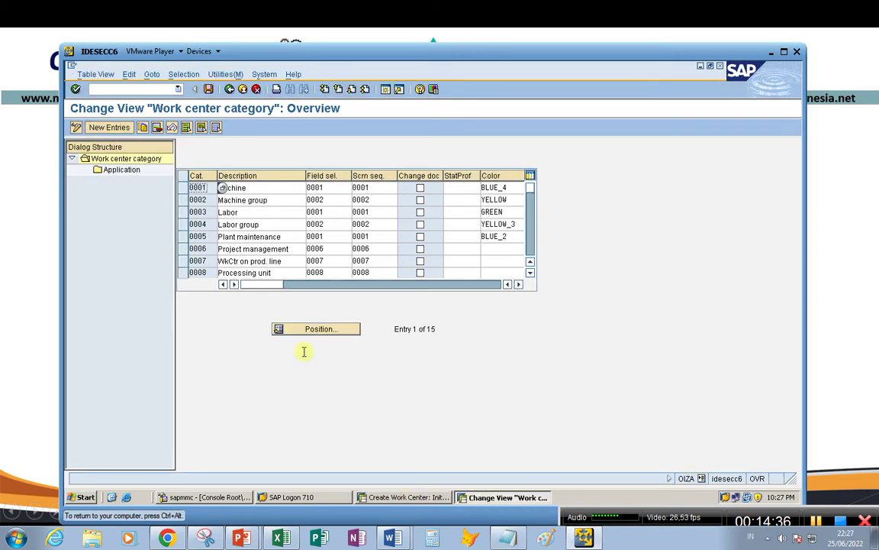
- Return to the Create Work Center initial screen and display the list of possible work center categories
left_click(480, 497)
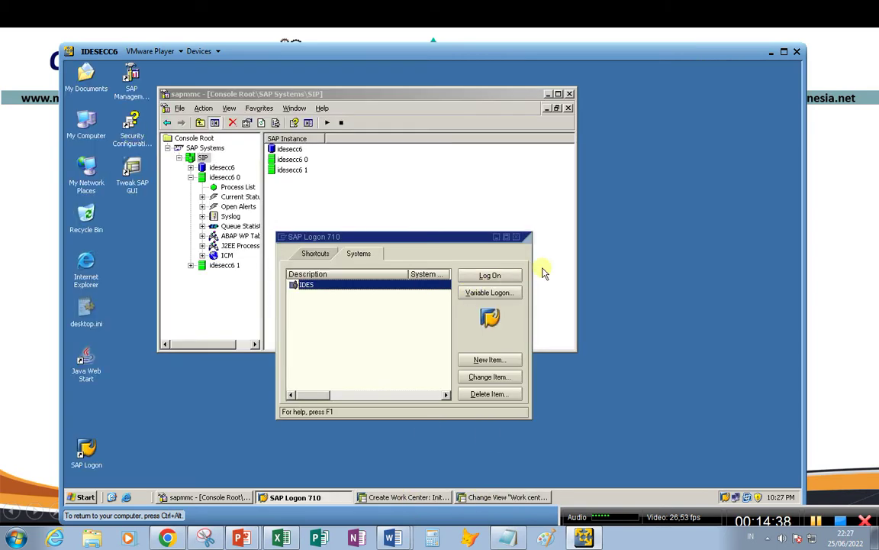
left_click(416, 497)
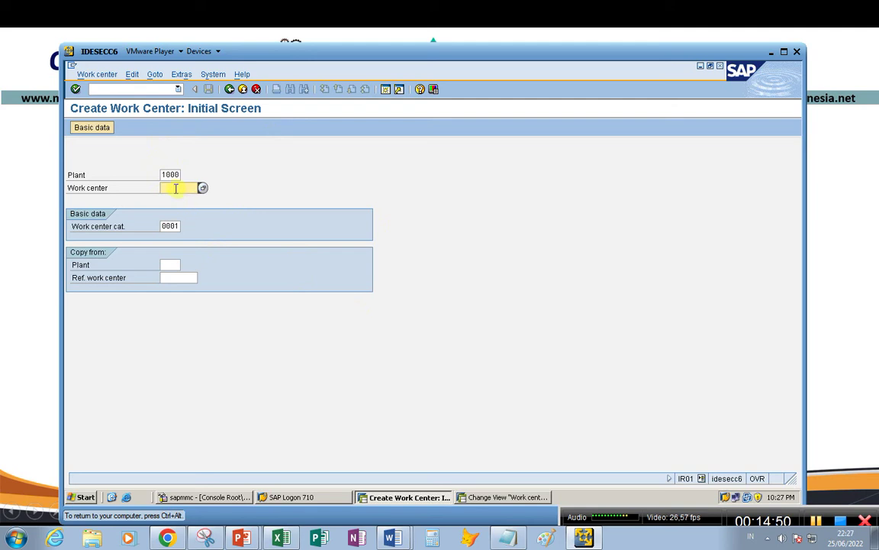
left_click(171, 226)
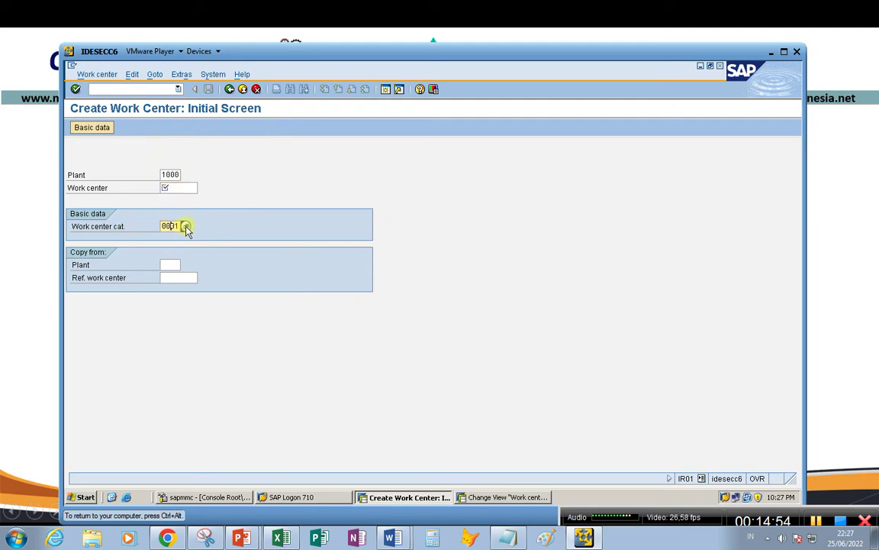
key("Return")
left_click(186, 228)
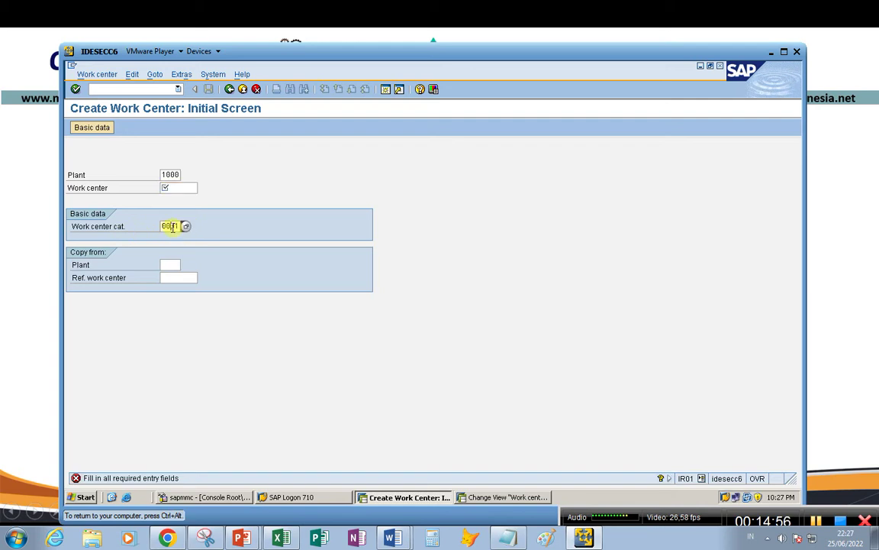
left_click(187, 227)
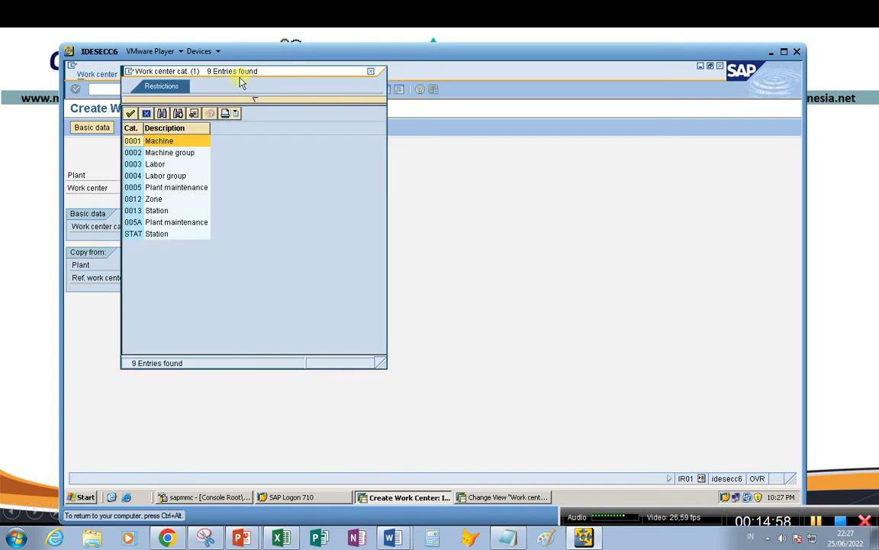
left_click_drag(236, 74, 385, 96)
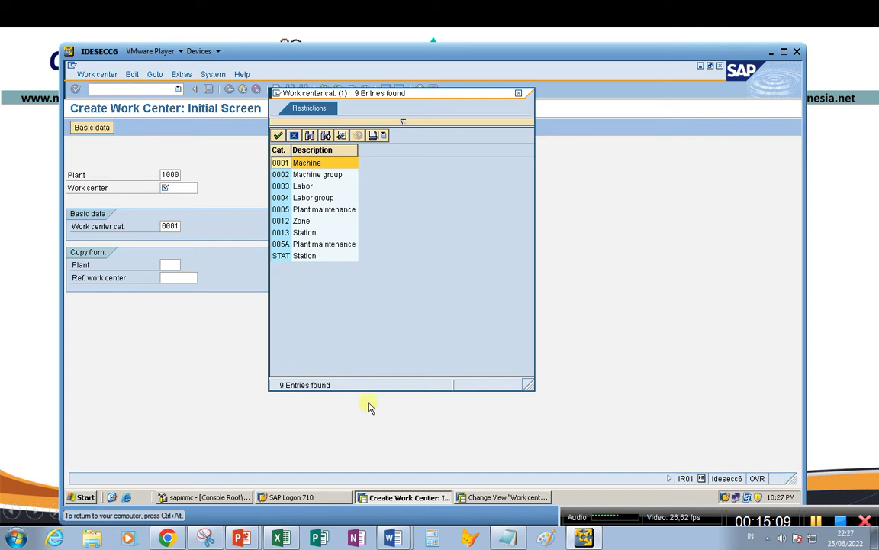
- Compare the possible categories with all entries in the Change View "Work center category" overview
left_click(462, 497)
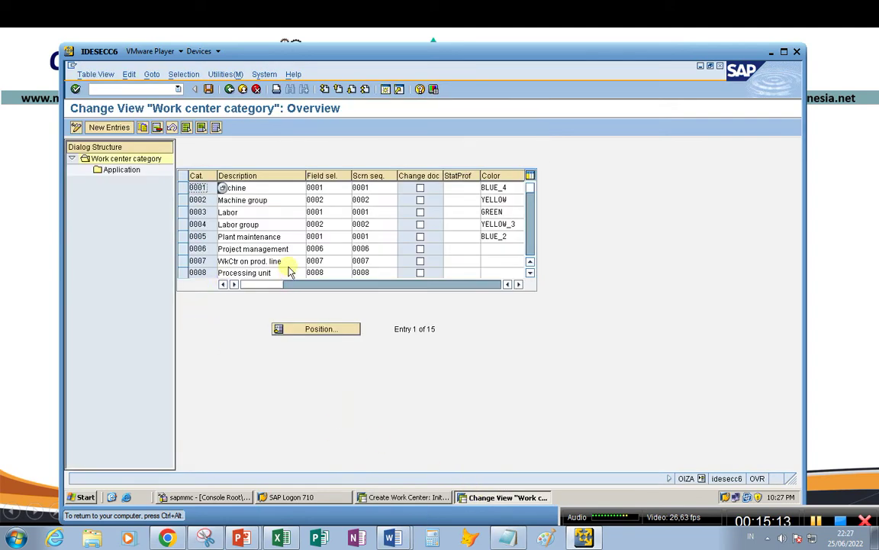
scroll(289, 262, "down", 2)
scroll(355, 229, "down", 2)
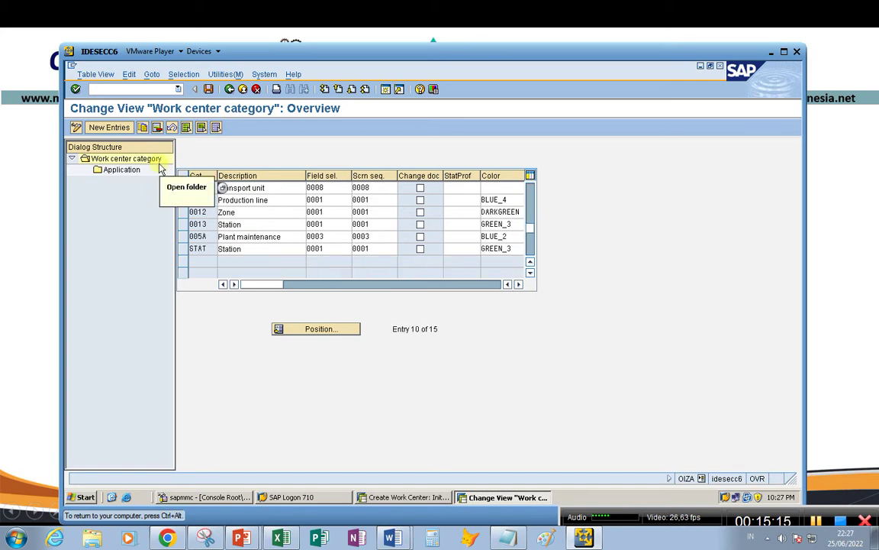
scroll(250, 229, "up", 4)
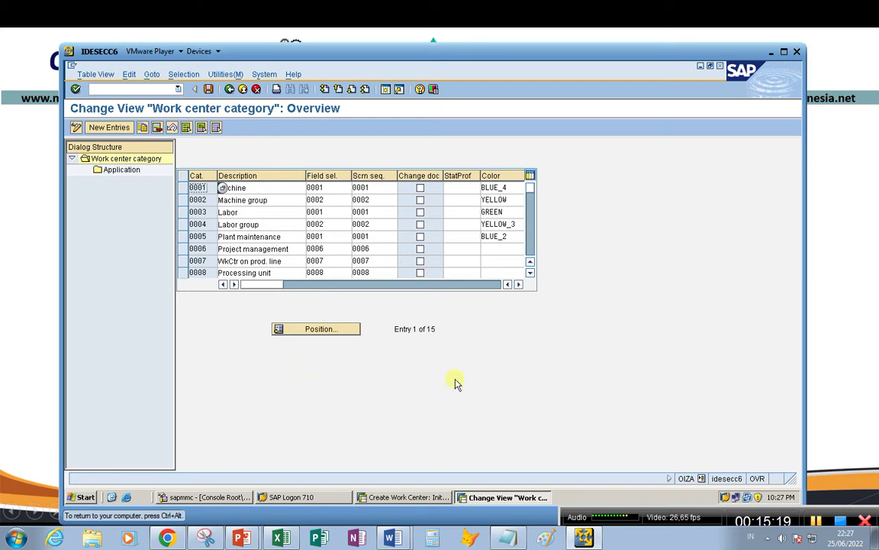
- Close the category list in Create Work Center and try to create work center FILL-01 in plant 1000
left_click(407, 497)
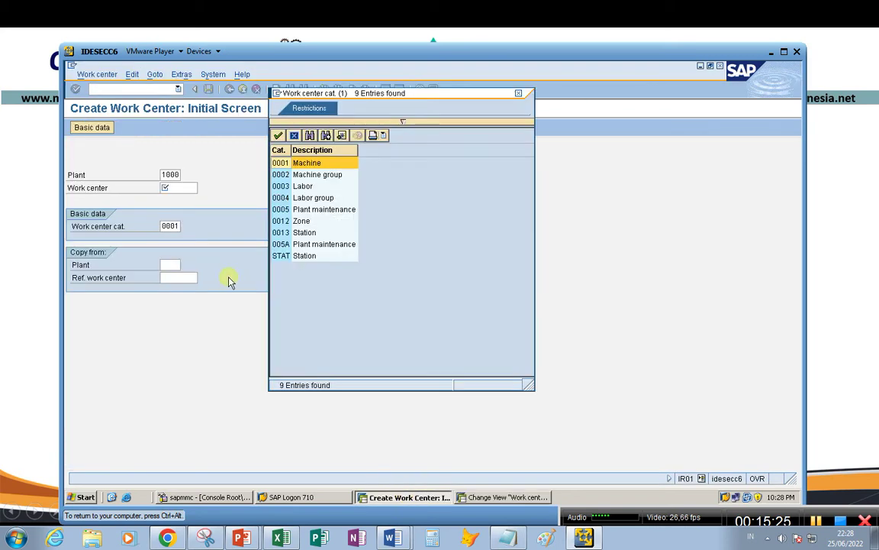
left_click(518, 93)
left_click(188, 187)
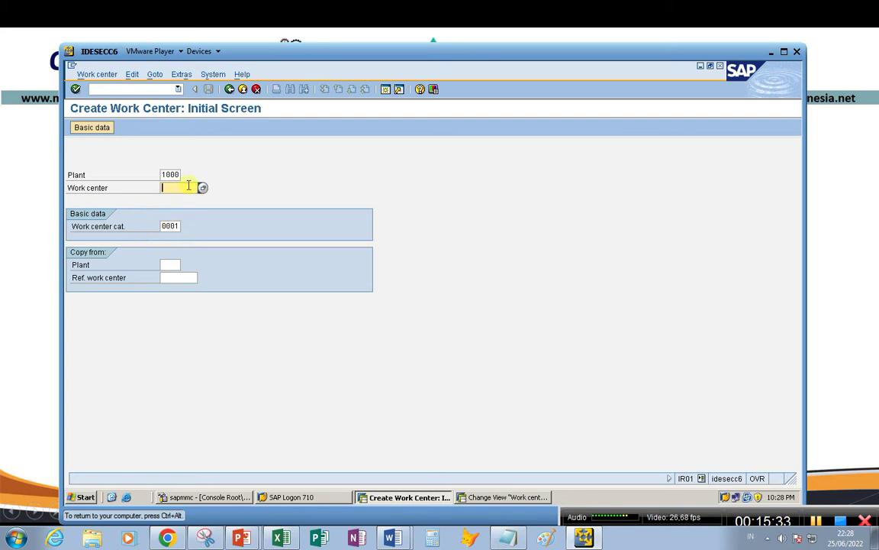
type("FILL-0")
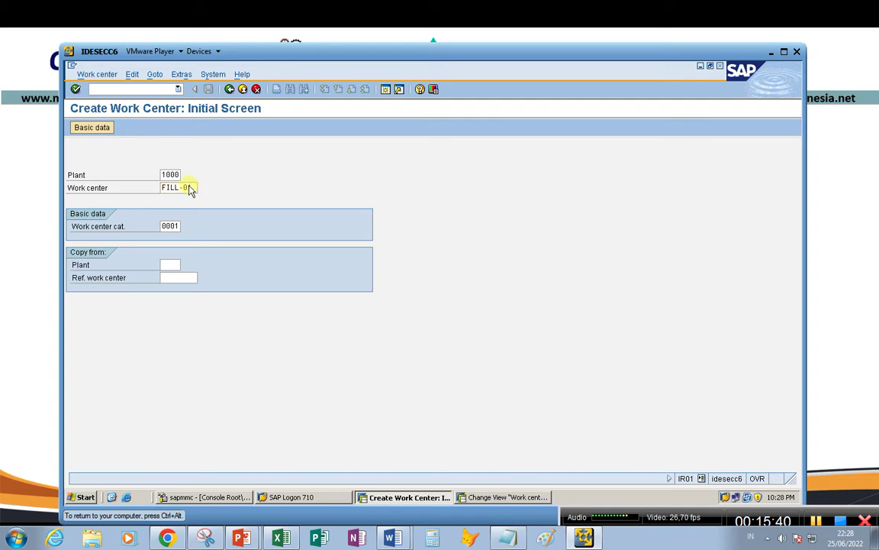
type("1")
key("Return")
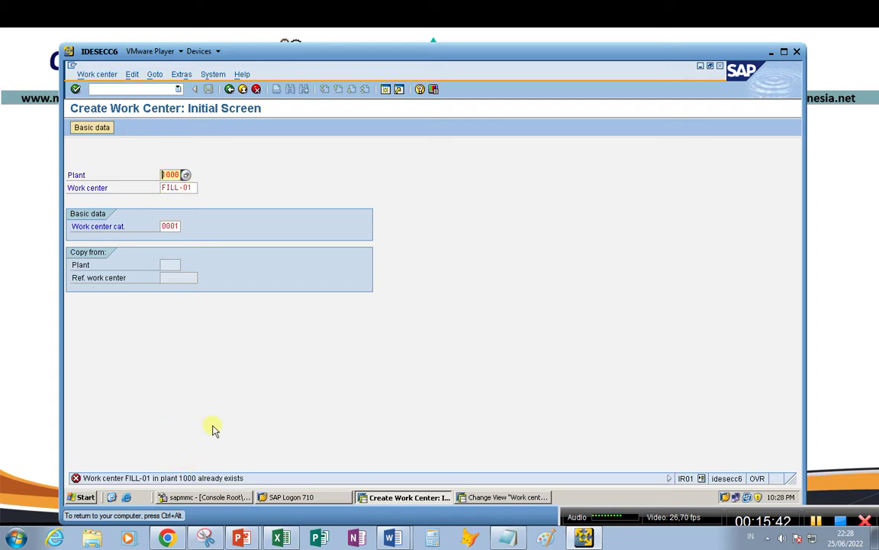
- Change the work center to FILL-99, proceed to its basic data and describe it as "Mesin Filling"
left_click(194, 187)
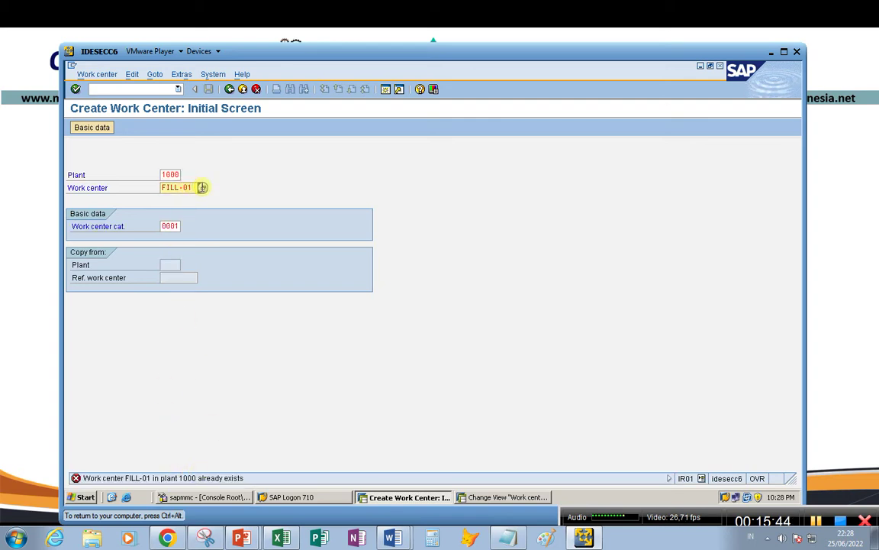
key("BackSpace")
key("BackSpace")
type("99")
key("Return")
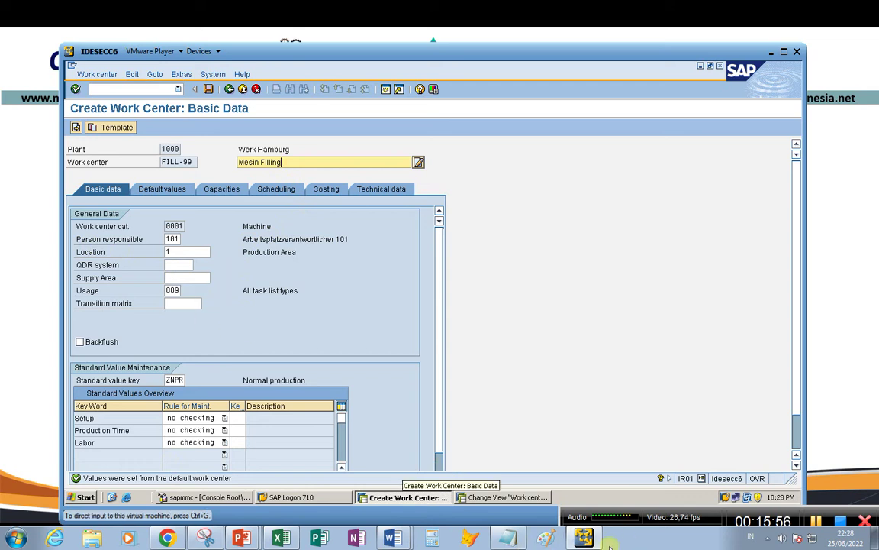
- Switch to the PowerPoint slide show, read the Define Field Selection slide and end the show
mouse_move(240, 537)
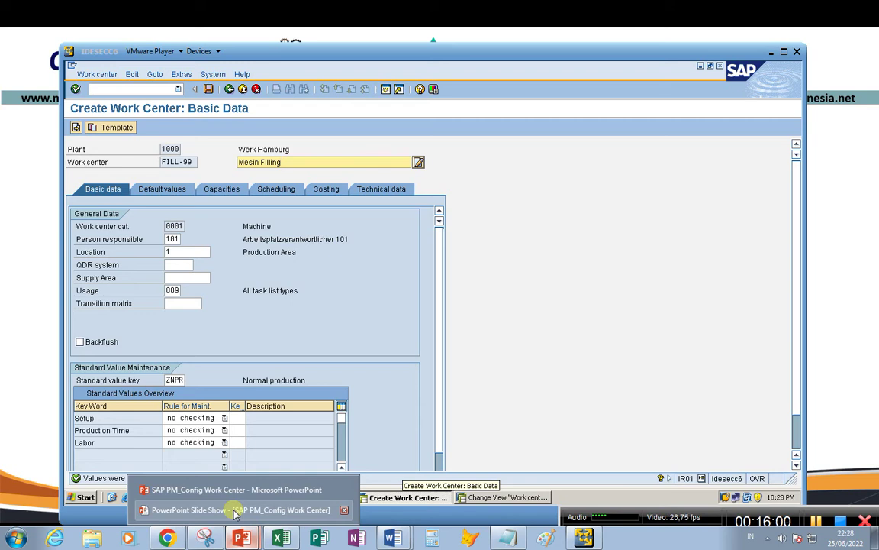
left_click(236, 510)
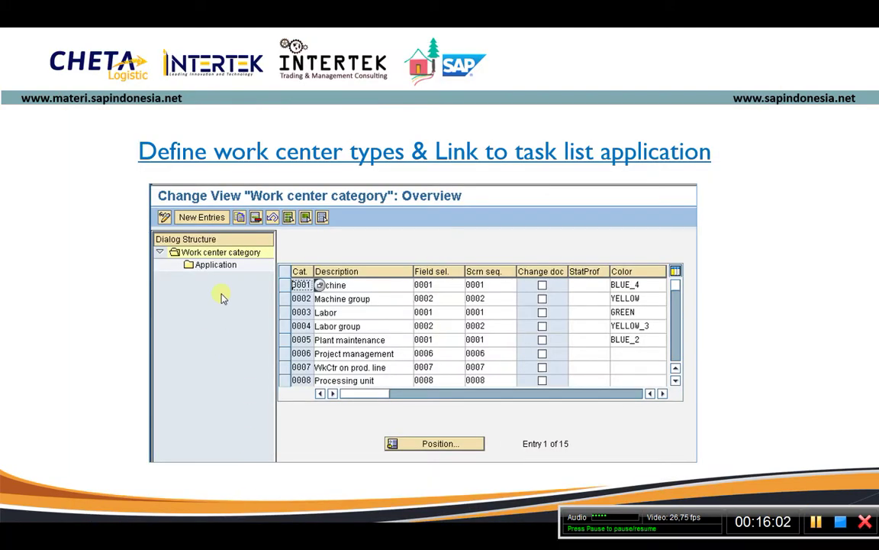
left_click(115, 303)
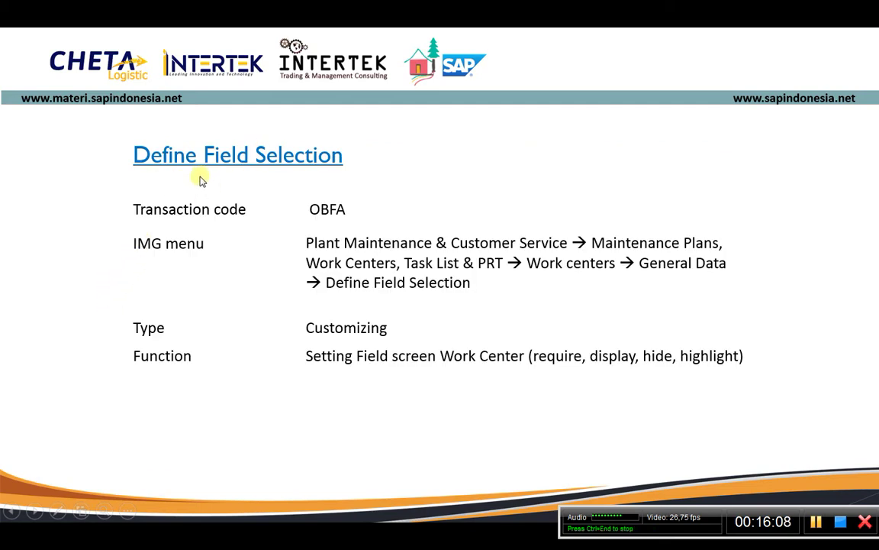
key("Escape")
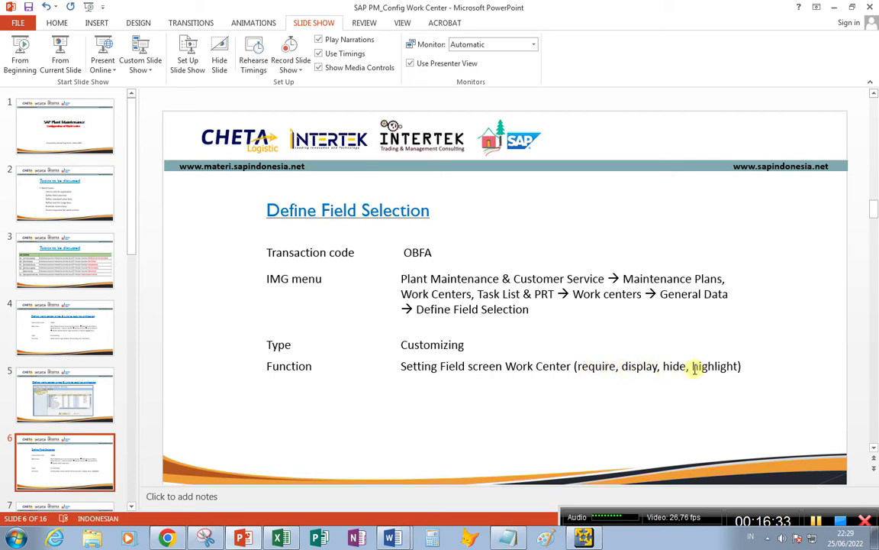
- Return to FILL-99's basic data in SAP and inspect the Location, QDR system and Supply Area fields
left_click(582, 536)
left_click(173, 252)
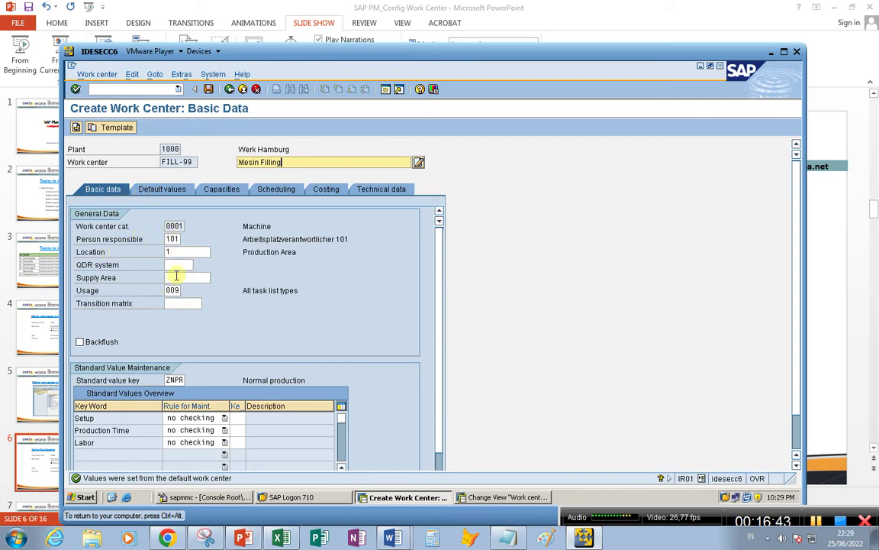
left_click(171, 252)
left_click(181, 264)
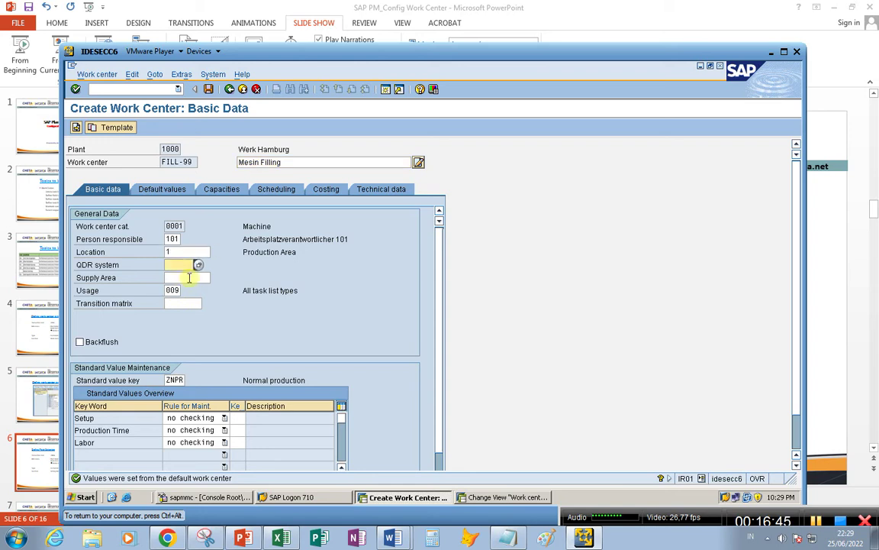
left_click(188, 278)
left_click(180, 253)
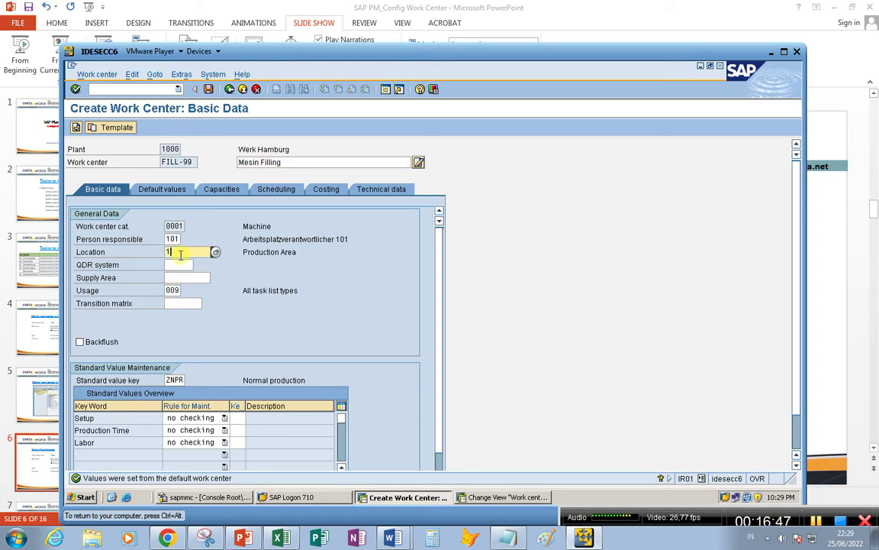
- Inspect FILL-99's QDR system field and switch to PowerPoint to read the field options on the Define Field Selection slide
left_click(177, 265)
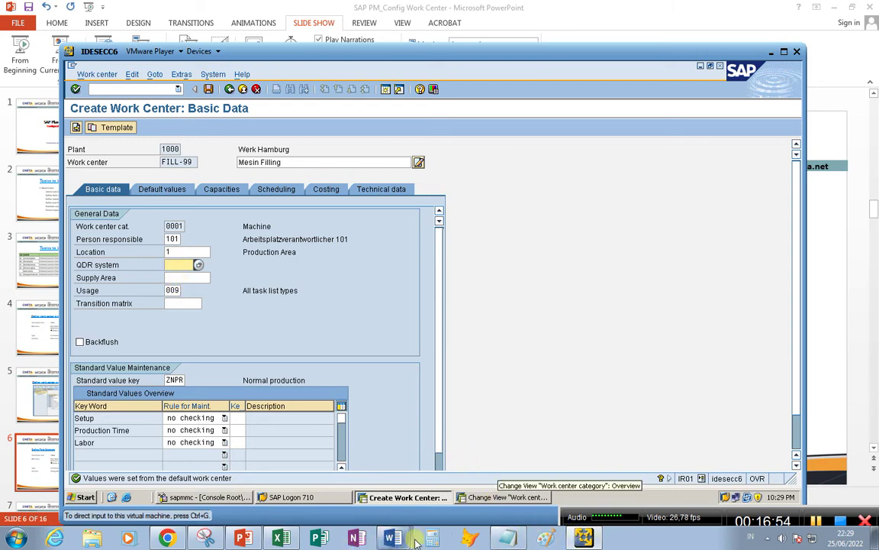
left_click(244, 539)
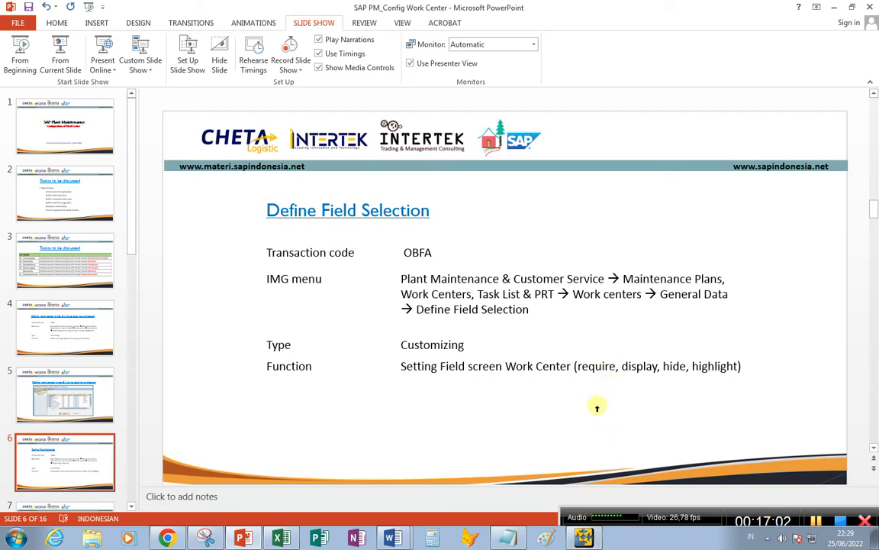
left_click(631, 367)
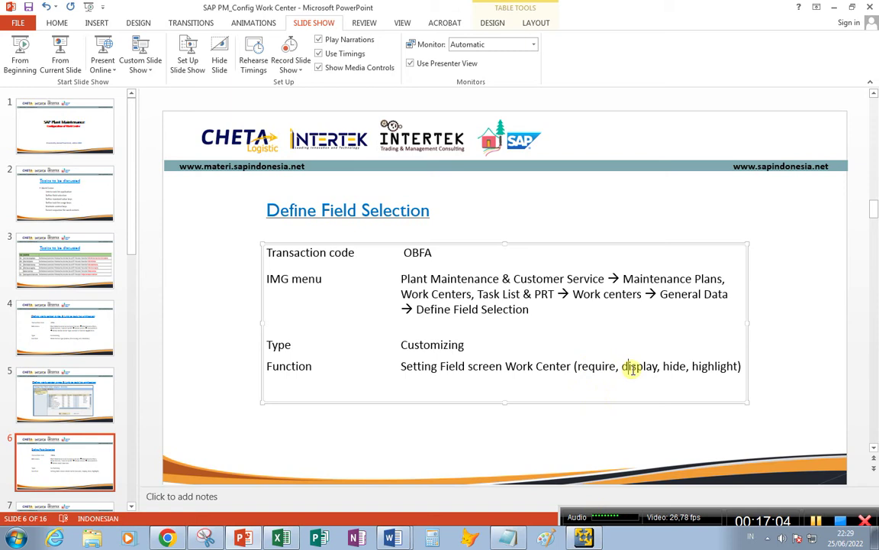
- Inspect FILL-99's Usage and Work center cat. fields in SAP and view the Topics to be discussed slide in PowerPoint
left_click(585, 538)
left_click(171, 290)
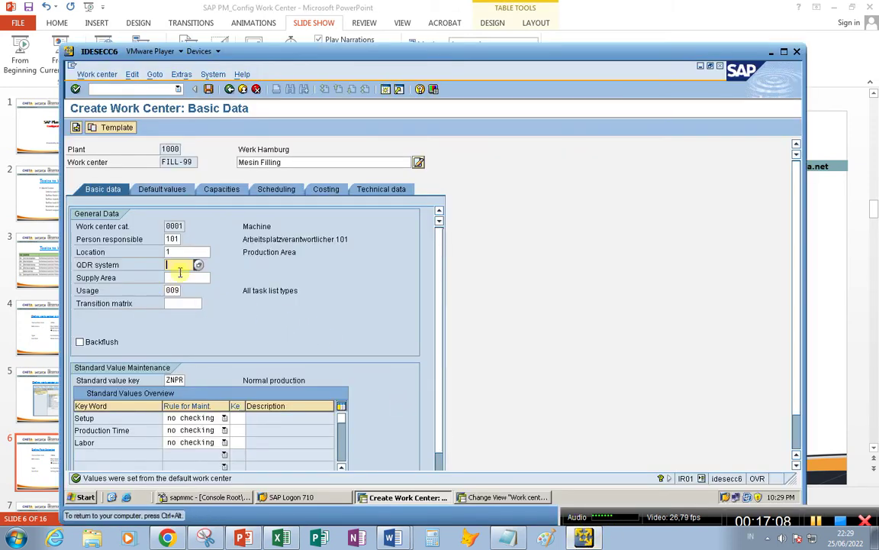
left_click(173, 226)
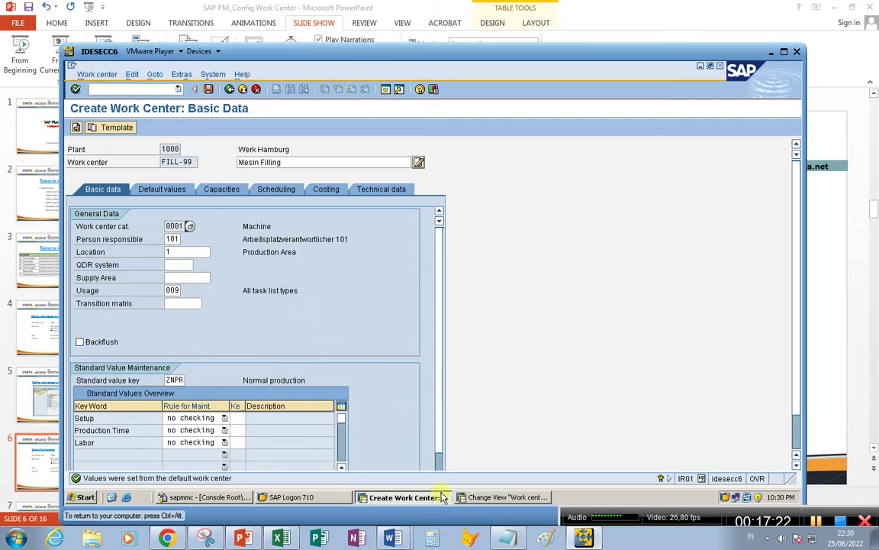
left_click(243, 538)
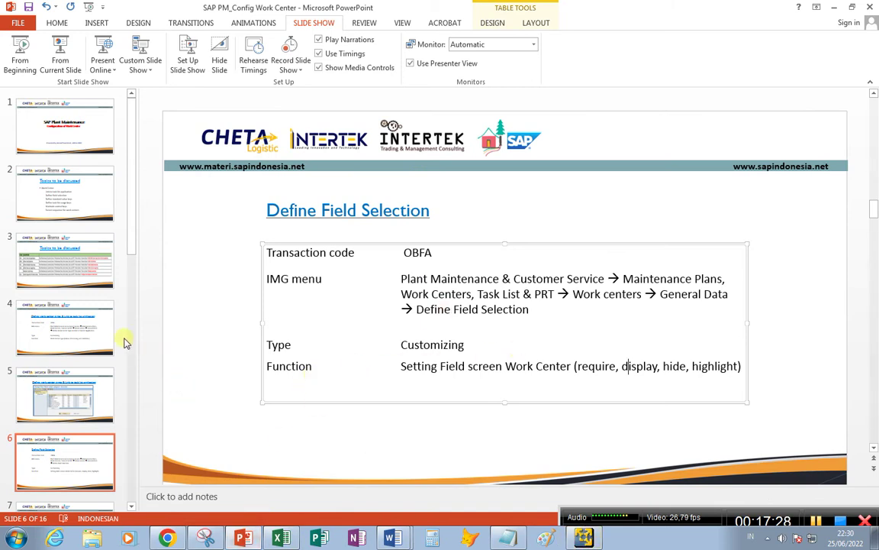
left_click(65, 191)
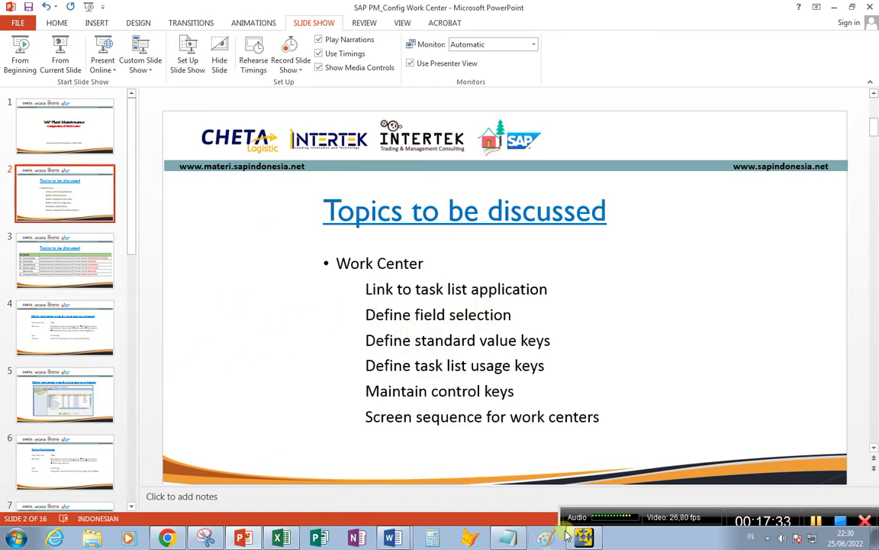
- Return to SAP, leave the work center category overview and open Define Field Selection under Work Centers > General Data in the IMG
left_click(593, 538)
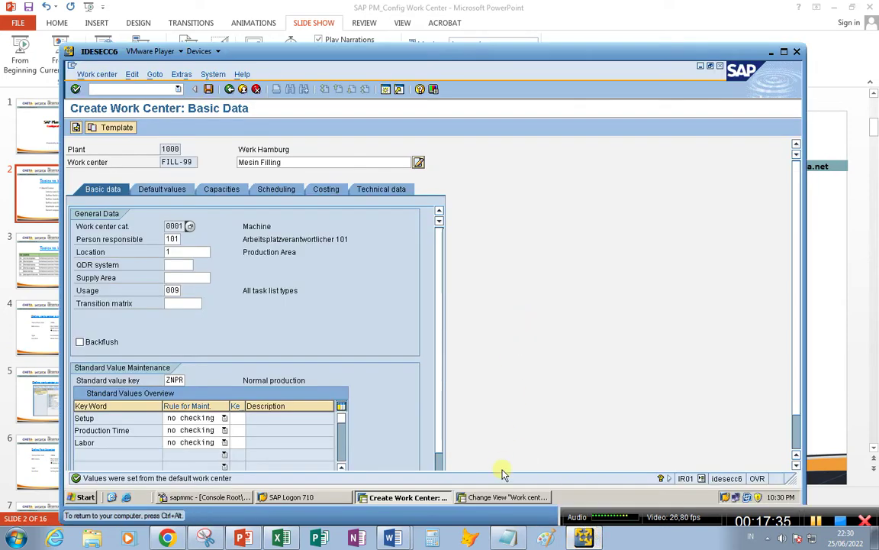
left_click(503, 497)
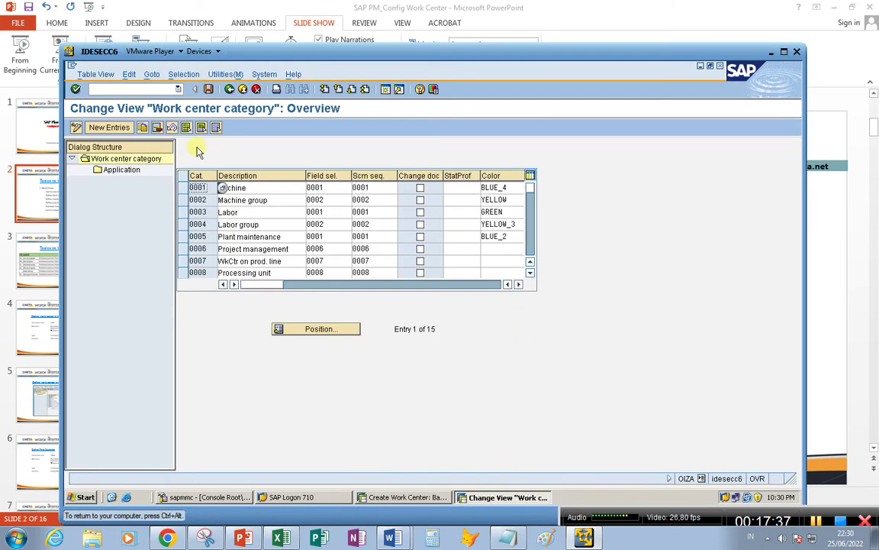
left_click(230, 90)
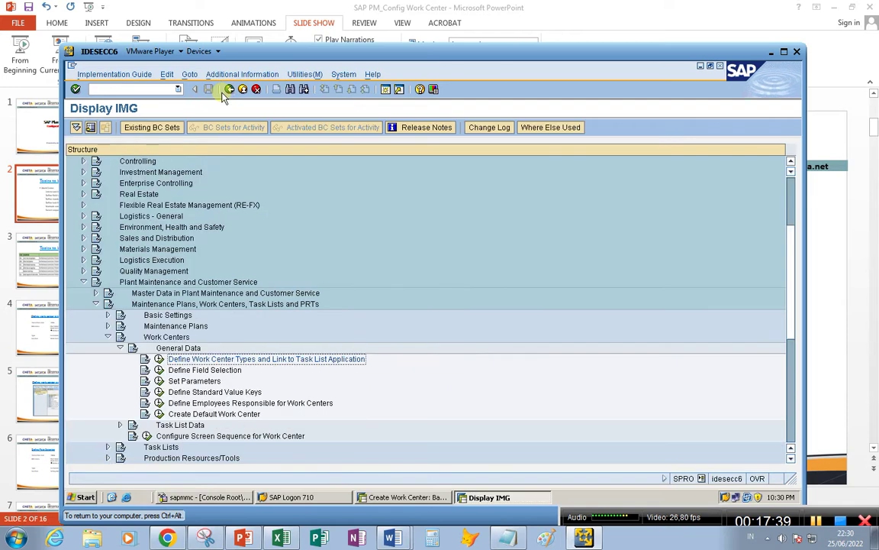
left_click(204, 370)
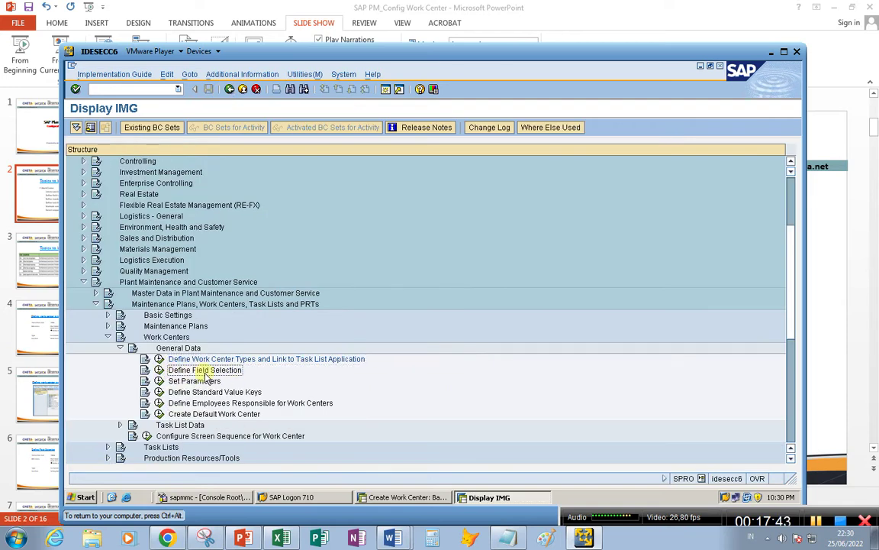
left_click(159, 370)
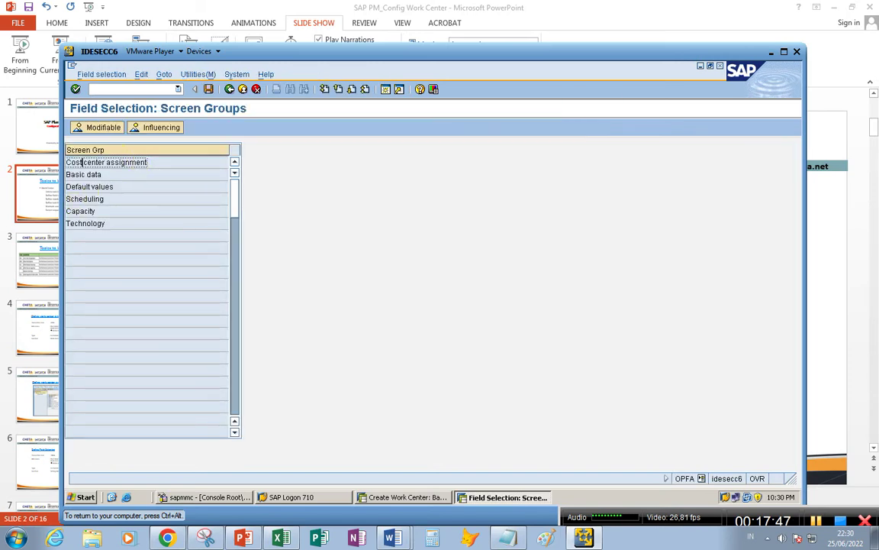
- Go through the Basic data, Default values and Scheduling screen groups and open the modifiable fields of Basic data
left_click(131, 174)
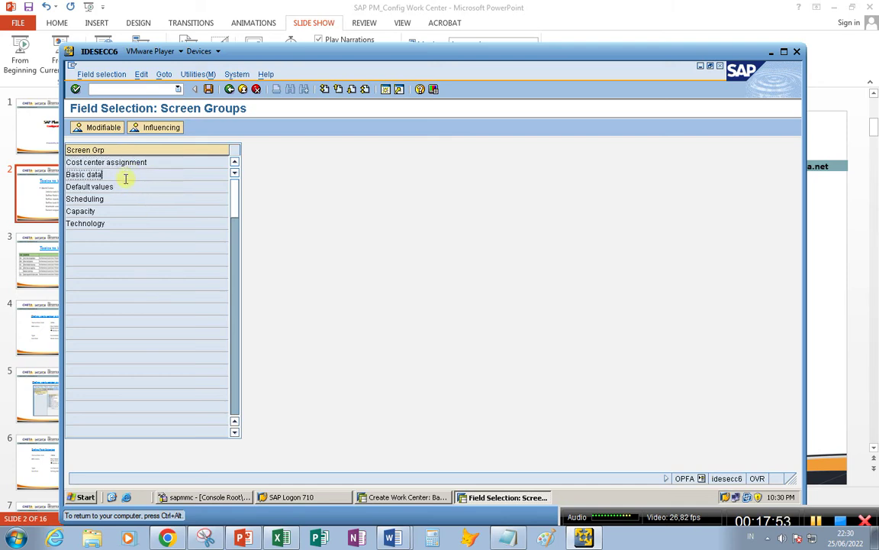
left_click(128, 186)
left_click(126, 200)
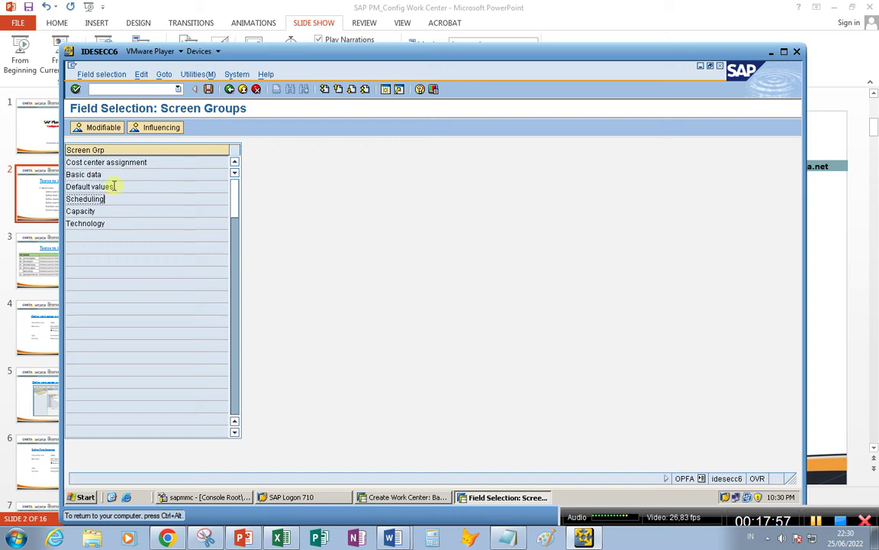
left_click(108, 174)
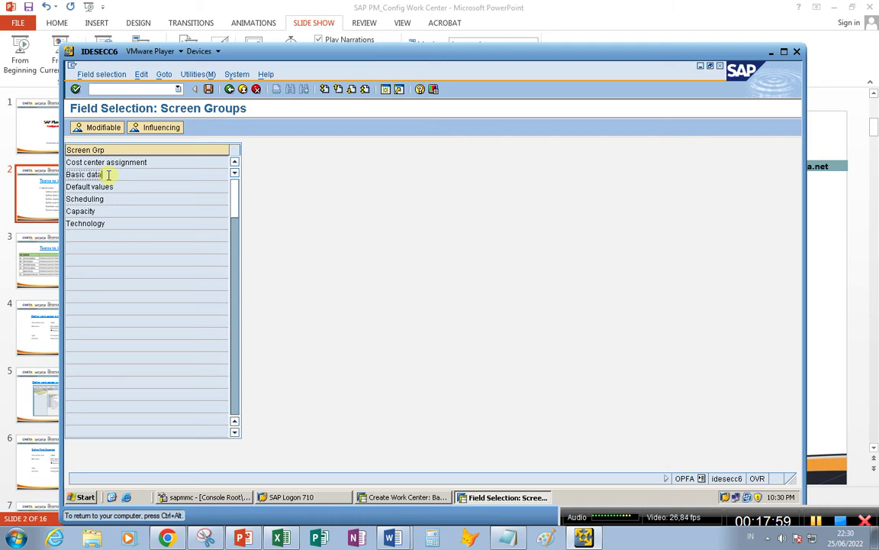
left_click(92, 186)
double_click(97, 174)
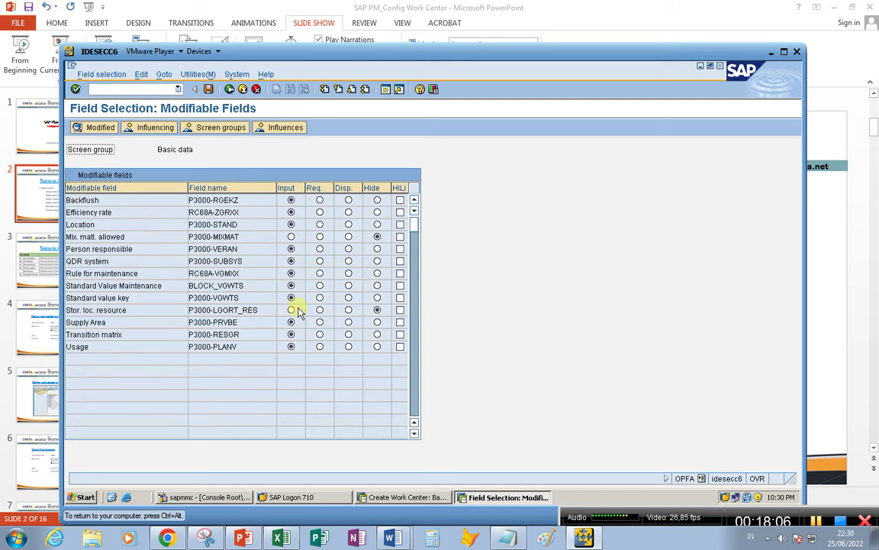
- Compare the Basic data modifiable fields with FILL-99's basic data, checking the QDR system and Backflush fields
left_click(397, 497)
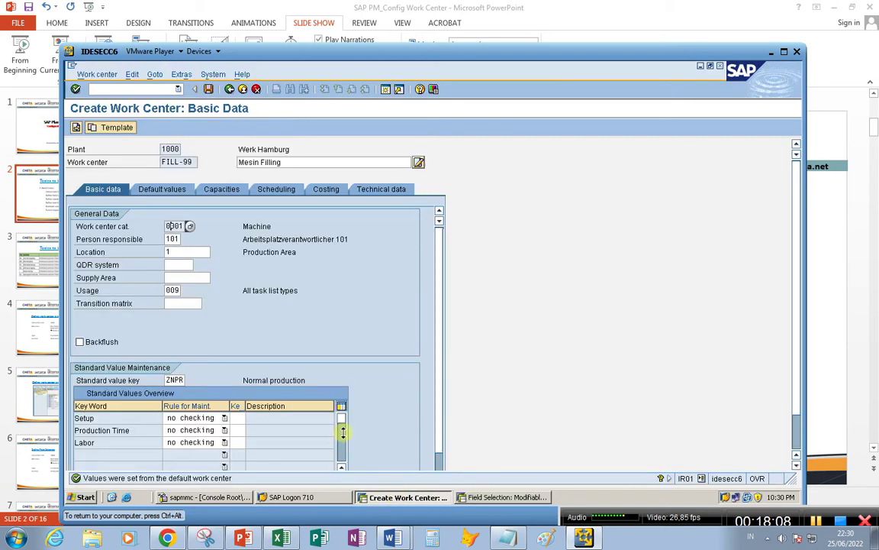
key("Tab")
key("Tab")
key("Tab")
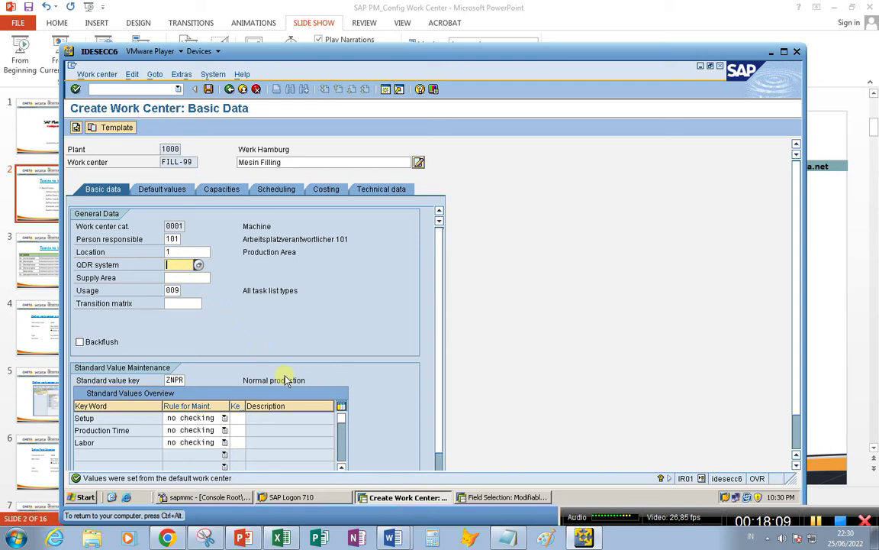
left_click(492, 498)
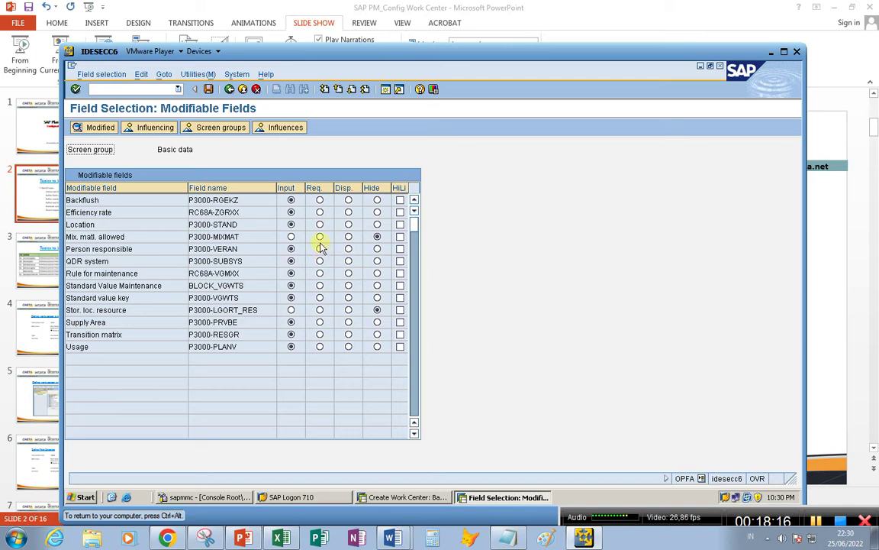
left_click(120, 201)
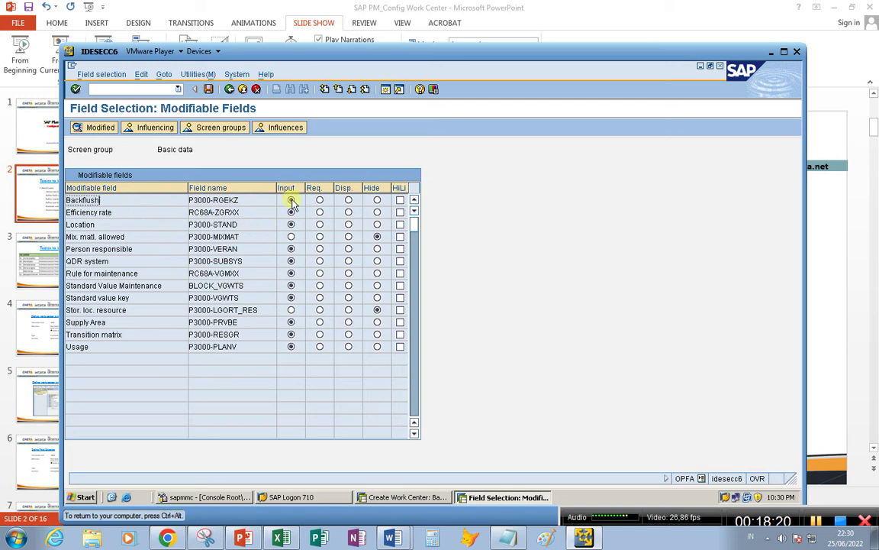
left_click(427, 497)
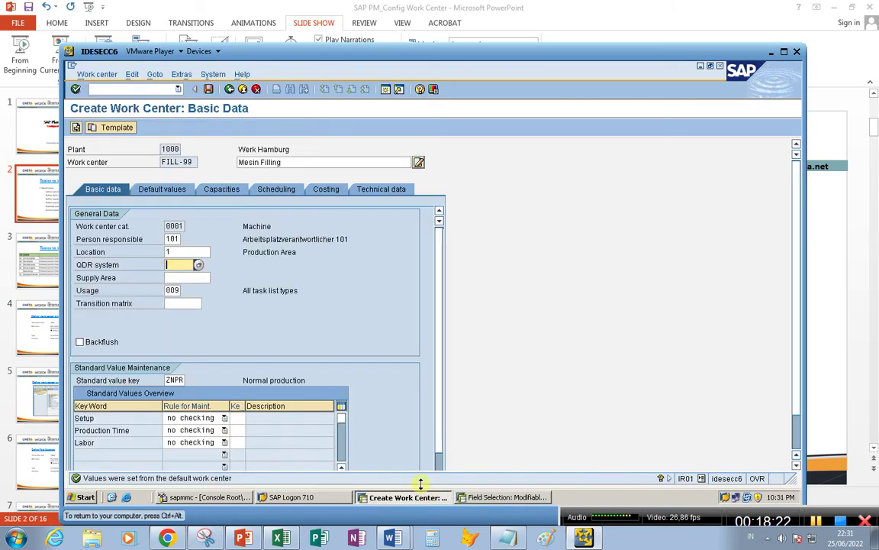
left_click(80, 342)
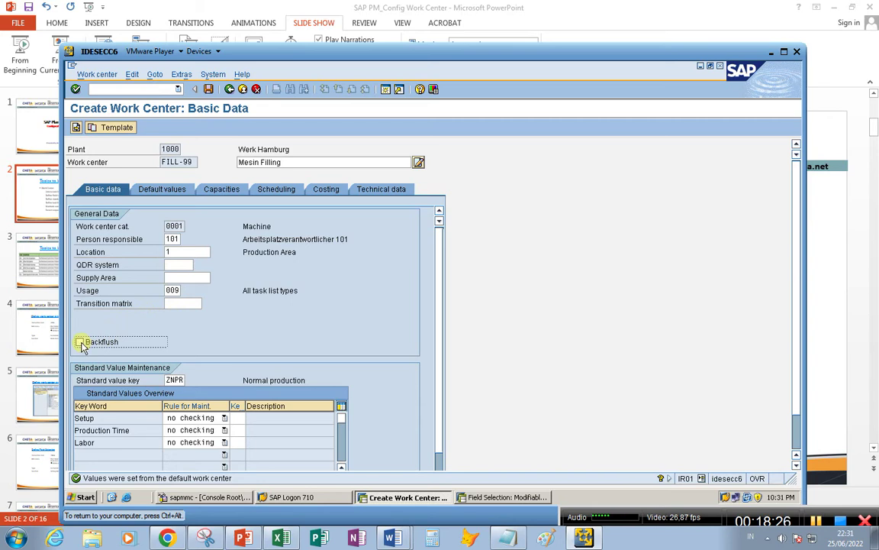
- Try making Backflush a required field in the Basic data field selection and return it to Input
left_click(487, 497)
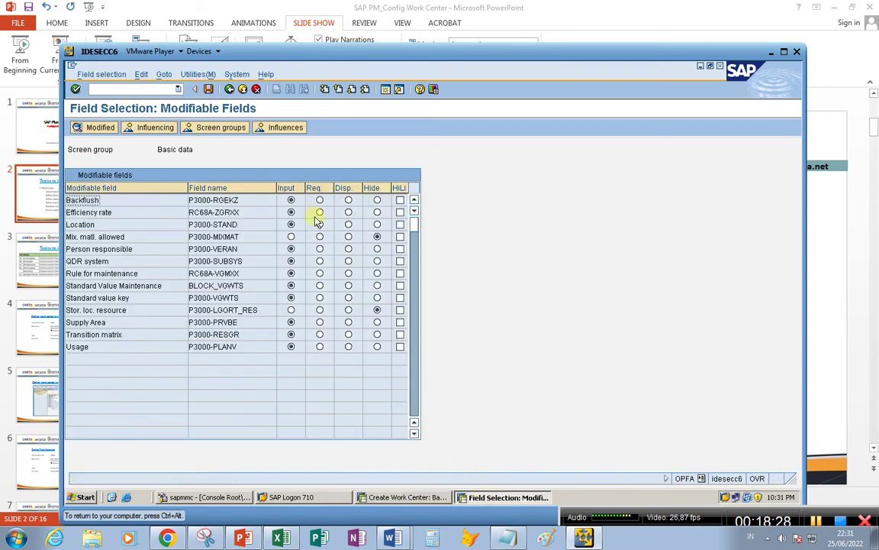
left_click(320, 200)
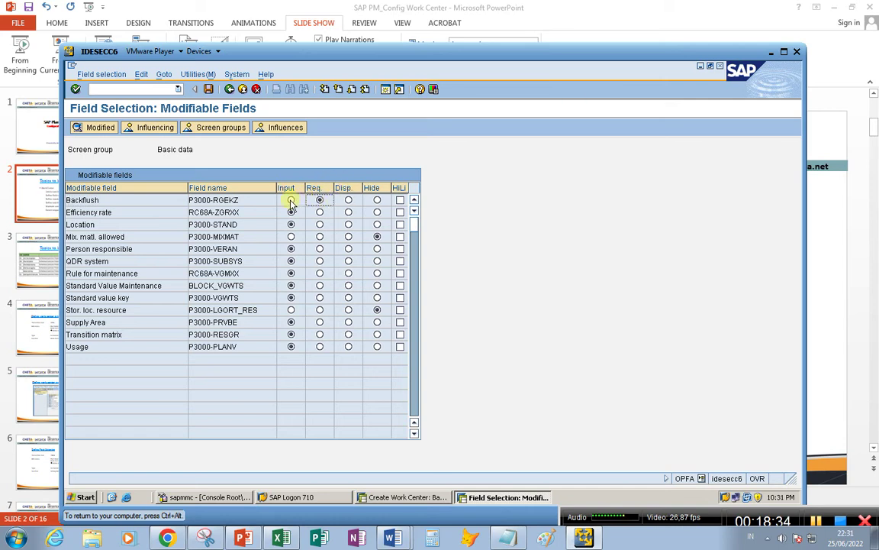
left_click(292, 200)
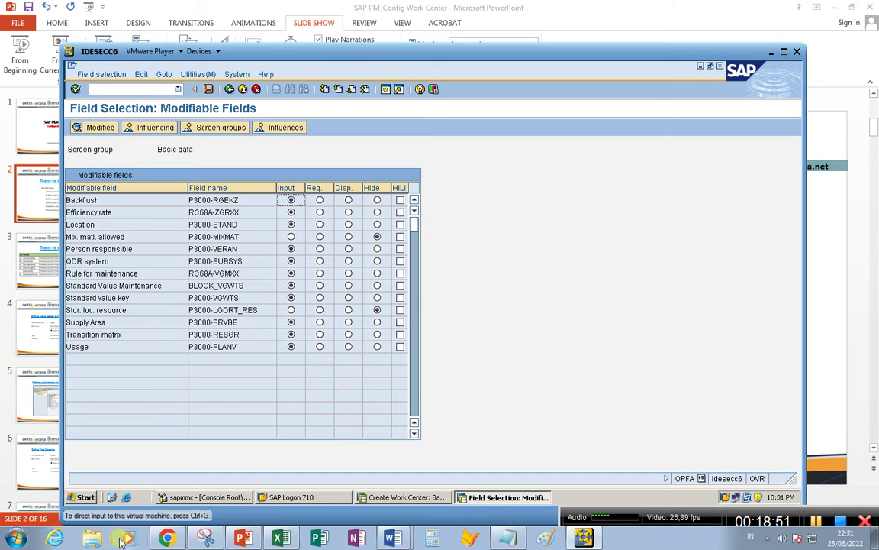
- Switch to PowerPoint, highlight the Define standard value keys topic and read through the field selection and standard value keys slides
left_click(242, 539)
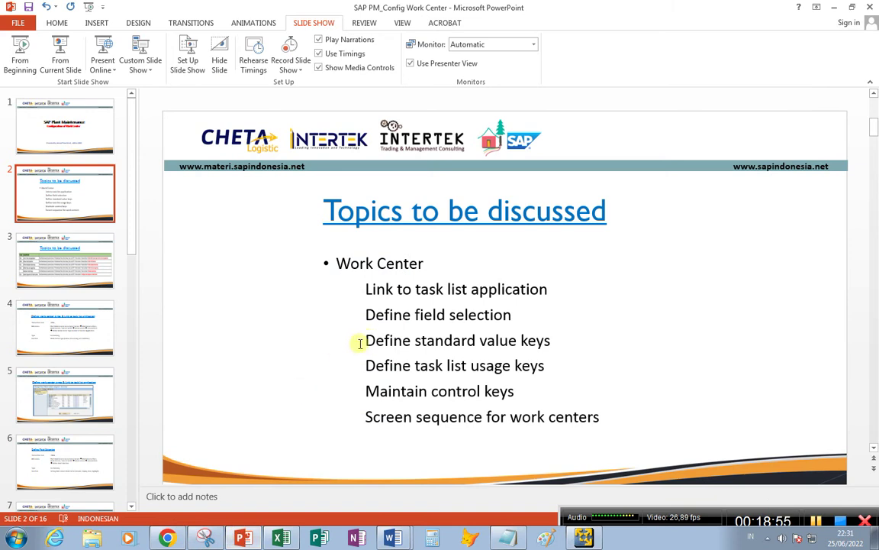
left_click_drag(365, 340, 513, 340)
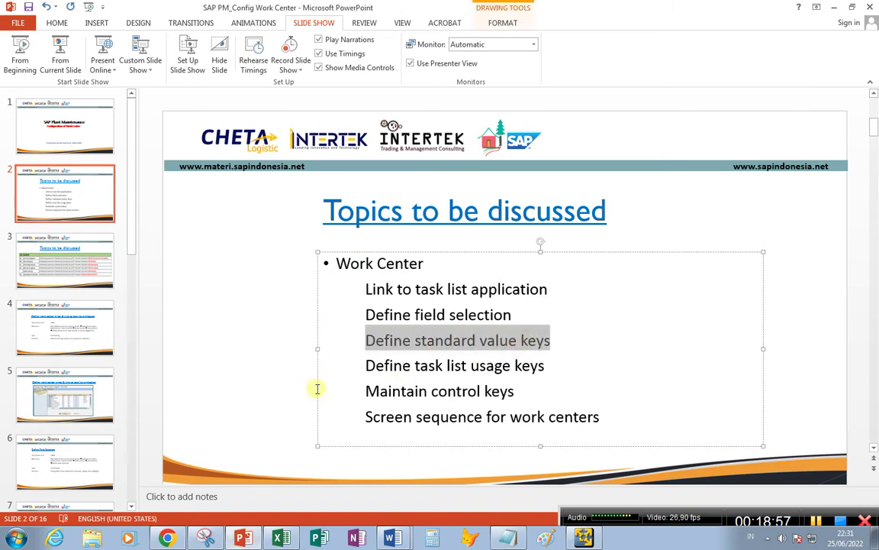
left_click(61, 392)
left_click(59, 459)
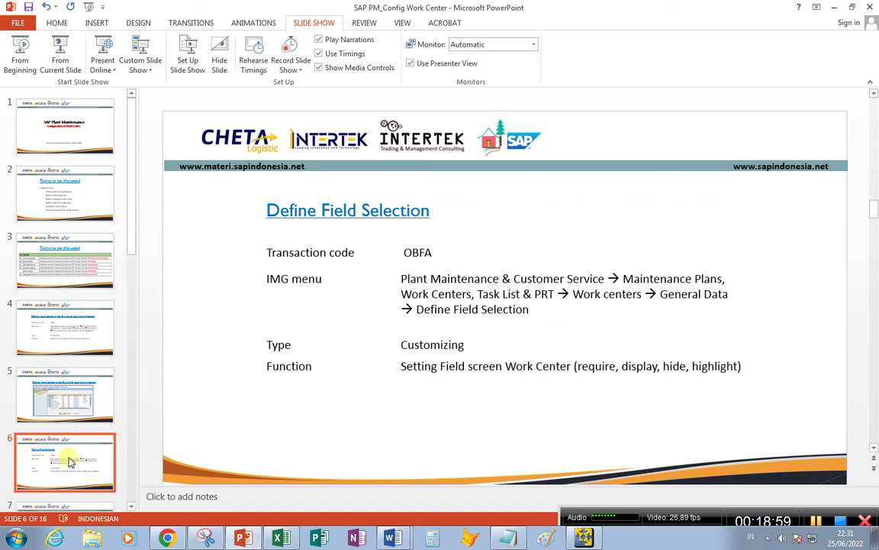
scroll(71, 456, "down", 1)
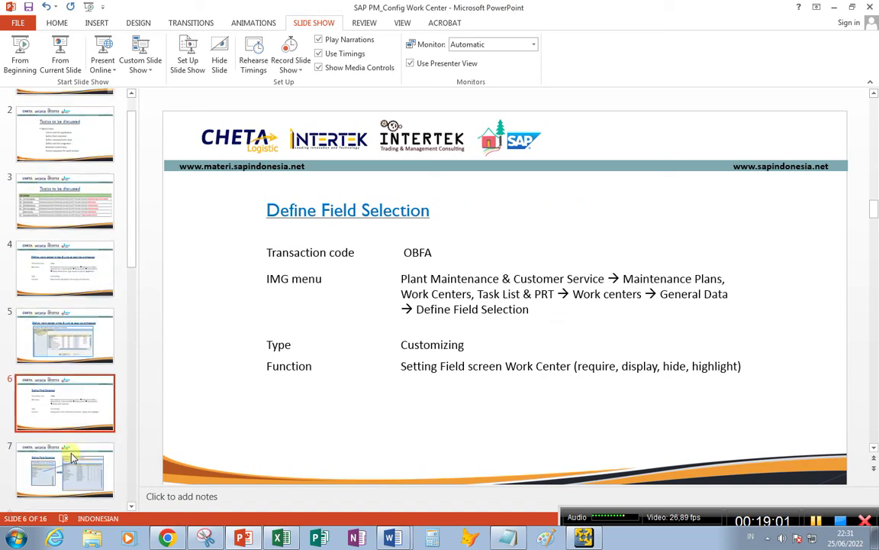
left_click(65, 455)
left_click(65, 416)
scroll(64, 447, "down", 2)
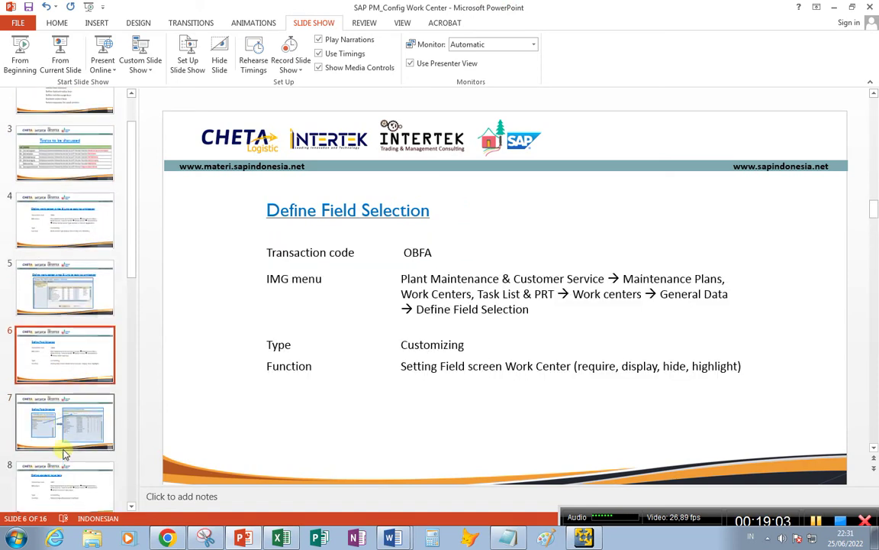
left_click(65, 450)
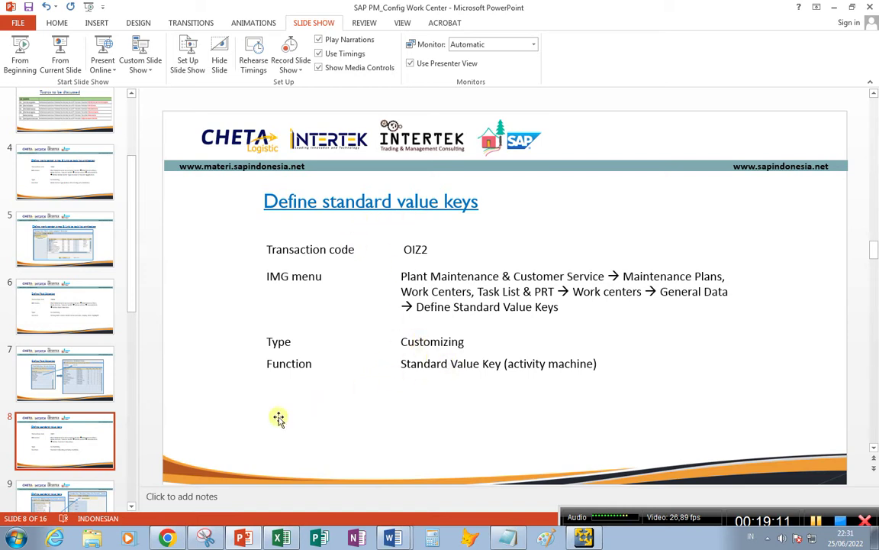
left_click(73, 393)
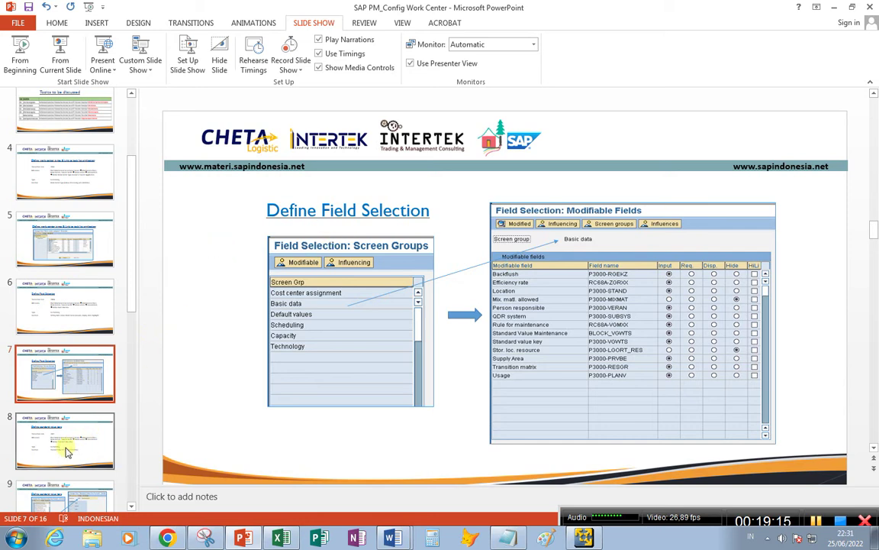
left_click(71, 495)
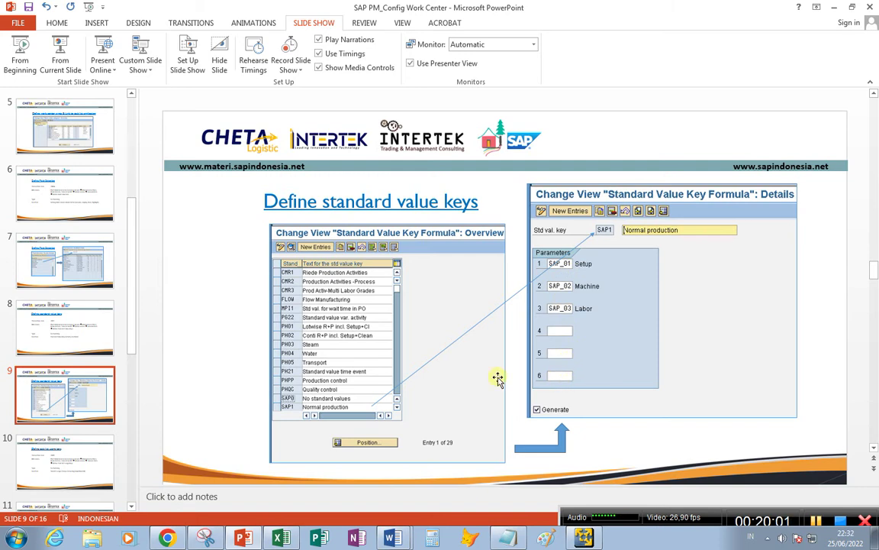
- Switch to the SAP window, leave the field selection and open the Define Standard Value Keys activity under Work Centers, General Data
left_click(584, 538)
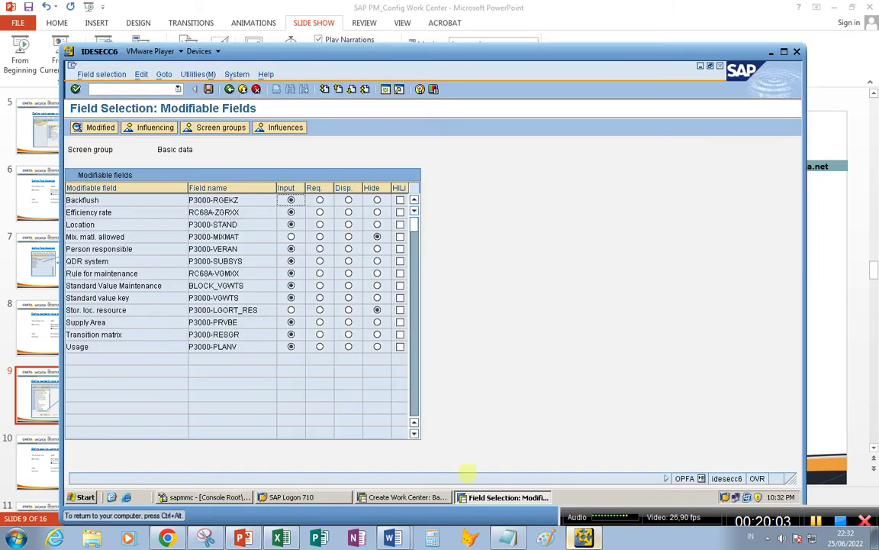
left_click(229, 89)
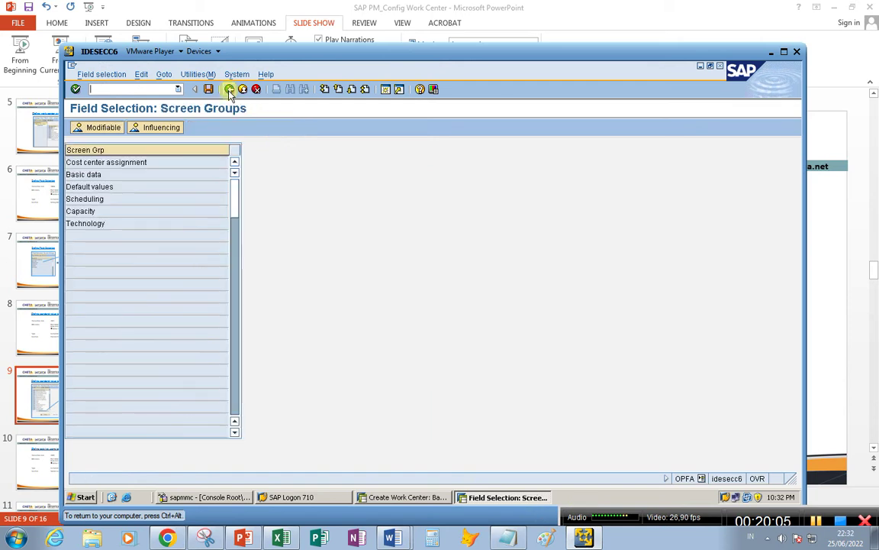
left_click(229, 90)
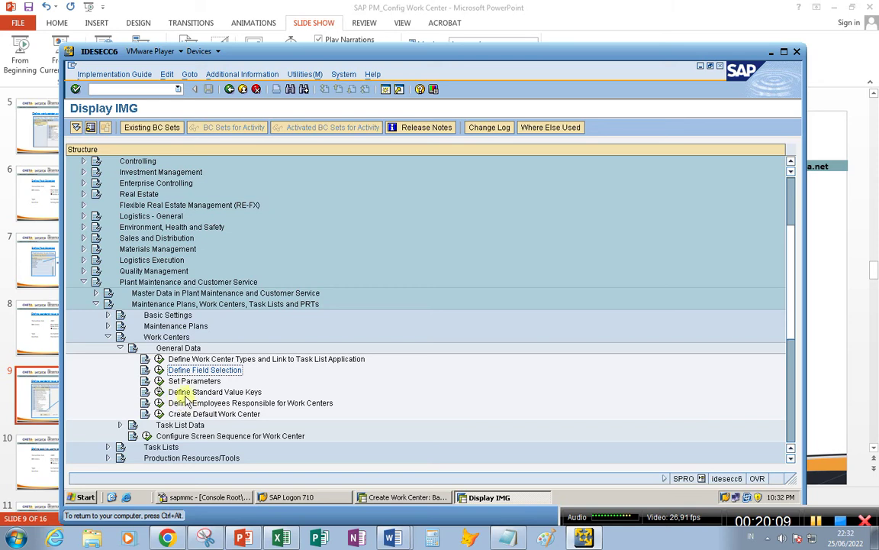
left_click(208, 391)
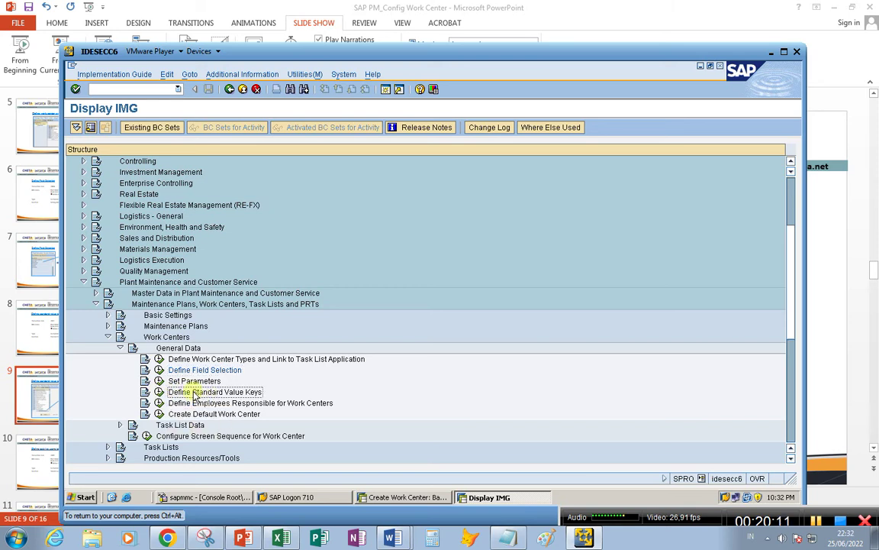
left_click(159, 392)
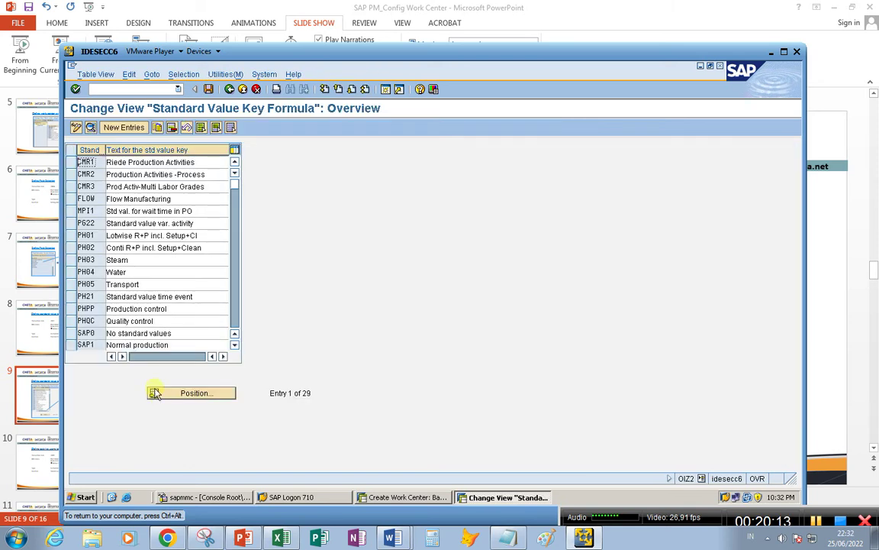
- Examine the parameters of standard value key SAP1, Normal production, and return to the key overview
scroll(173, 333, "down", 1)
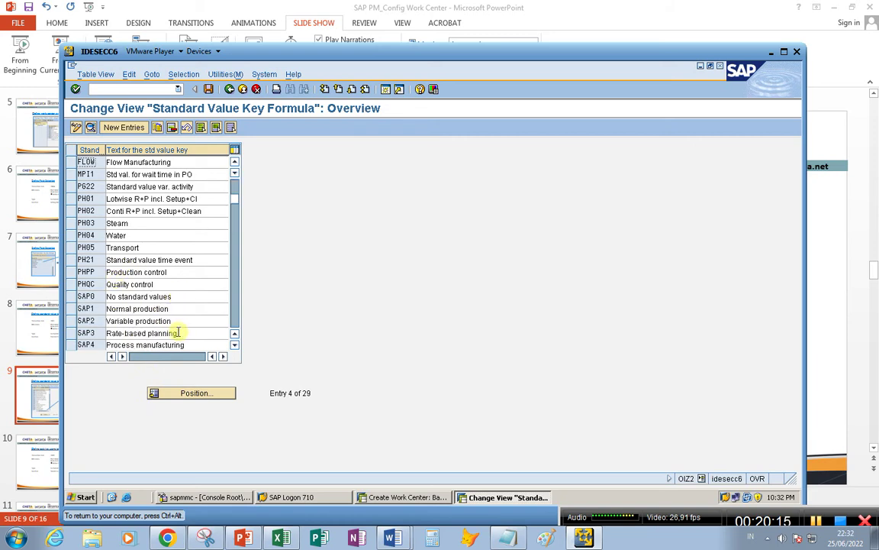
left_click(146, 308)
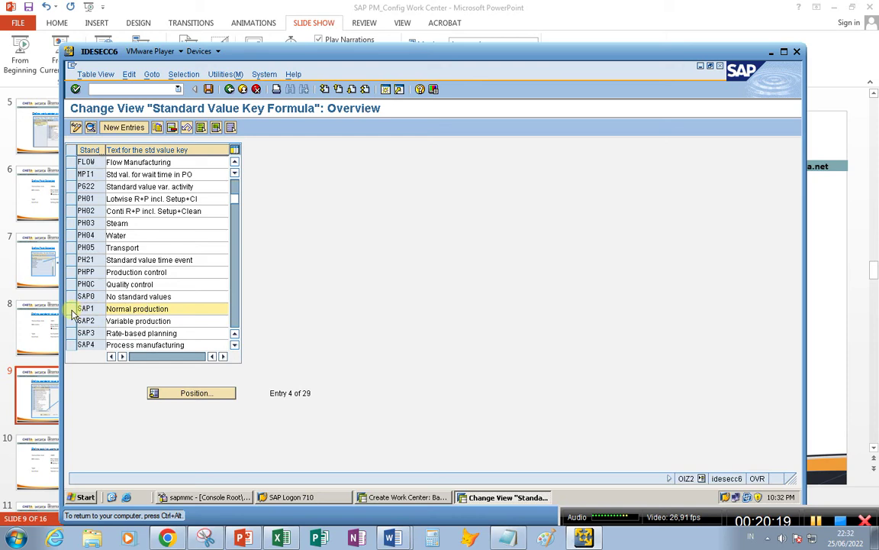
left_click(71, 308)
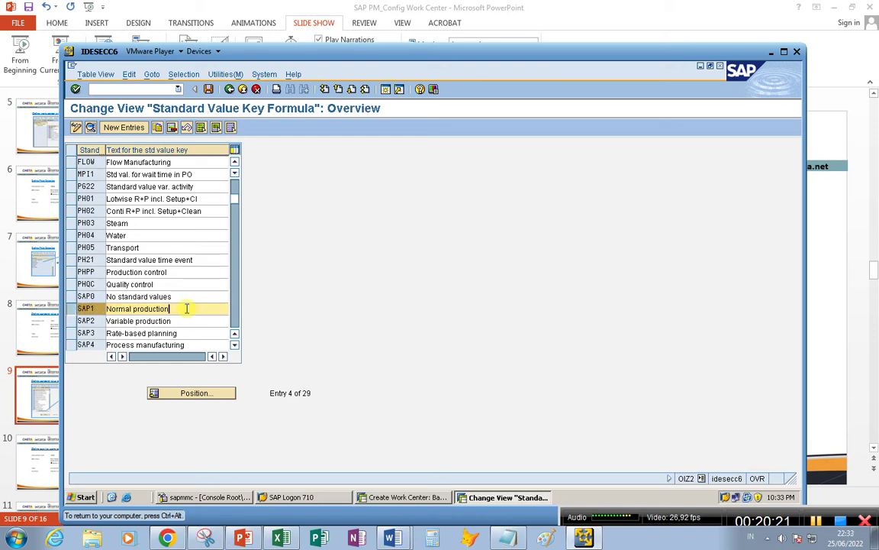
left_click(97, 309)
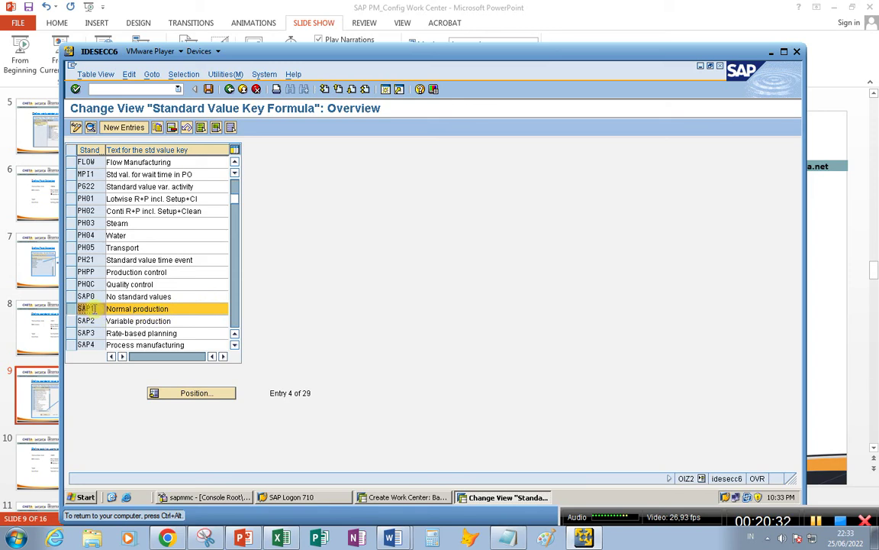
double_click(92, 308)
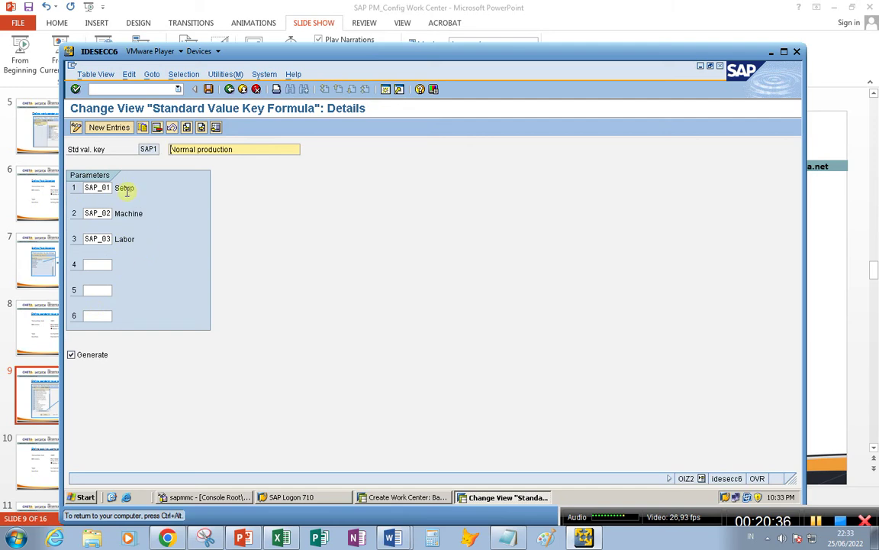
left_click(238, 151)
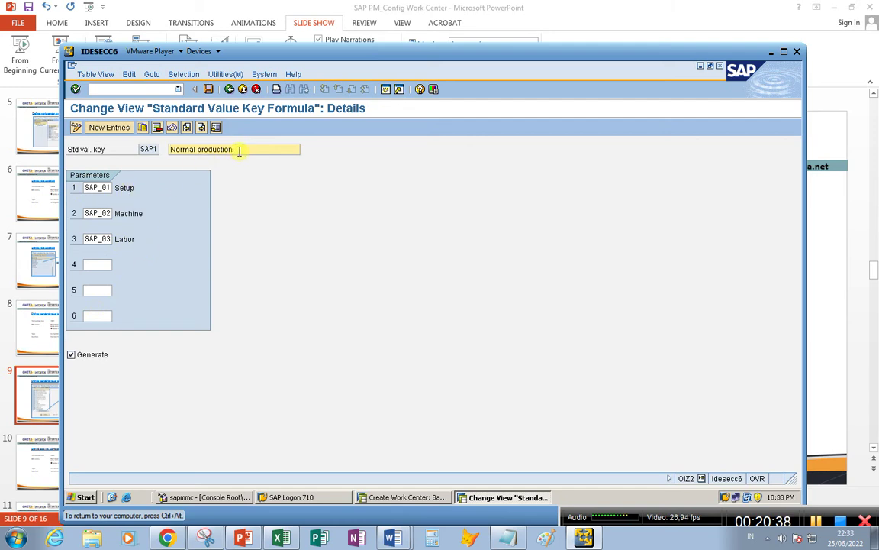
left_click(87, 237)
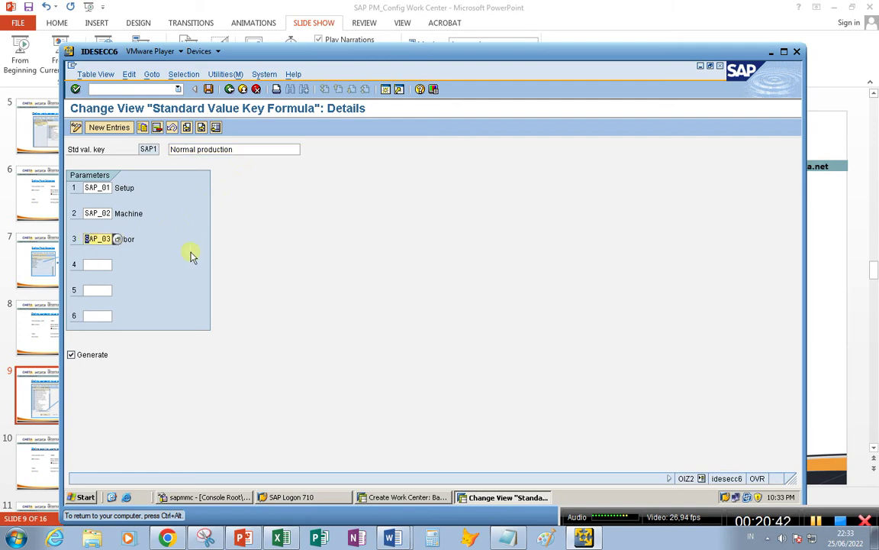
left_click(114, 265)
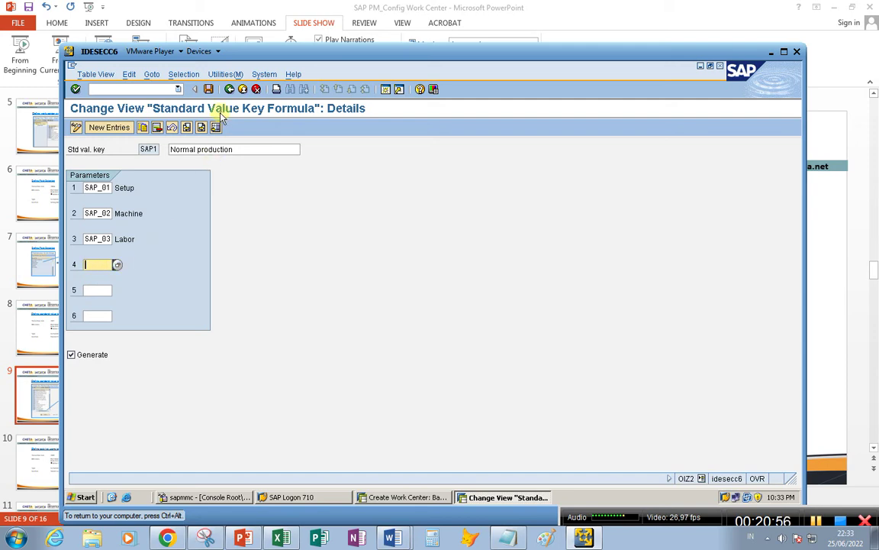
left_click(229, 89)
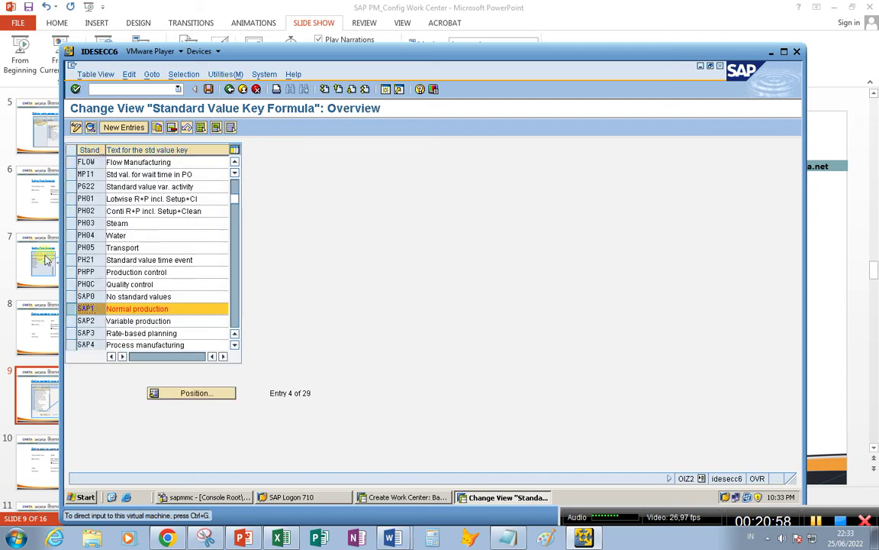
scroll(179, 263, "down", 1)
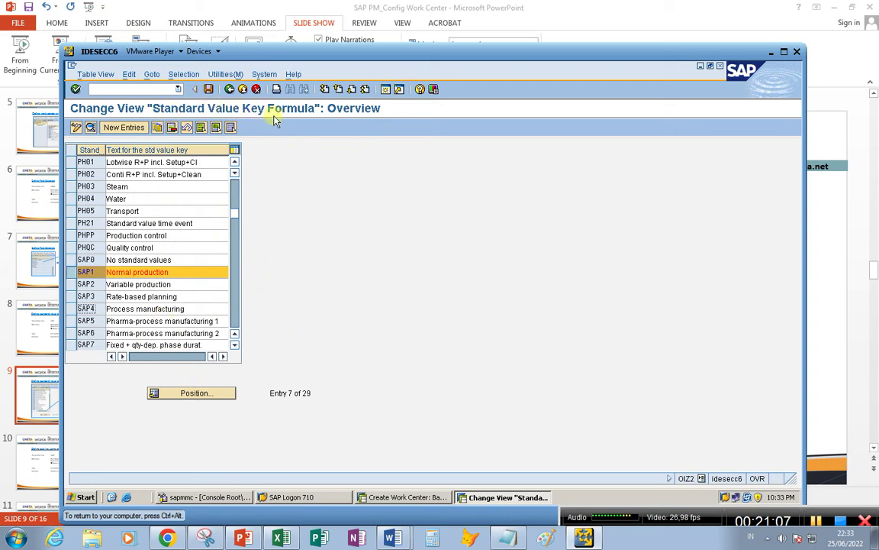
- Check the standard value key and its key words in the basic data of work center FILL-99
left_click(387, 498)
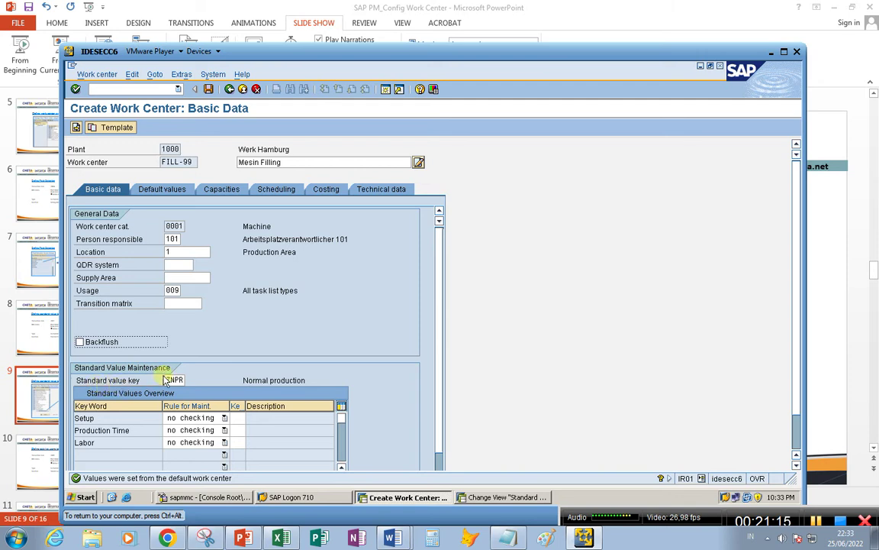
left_click(170, 379)
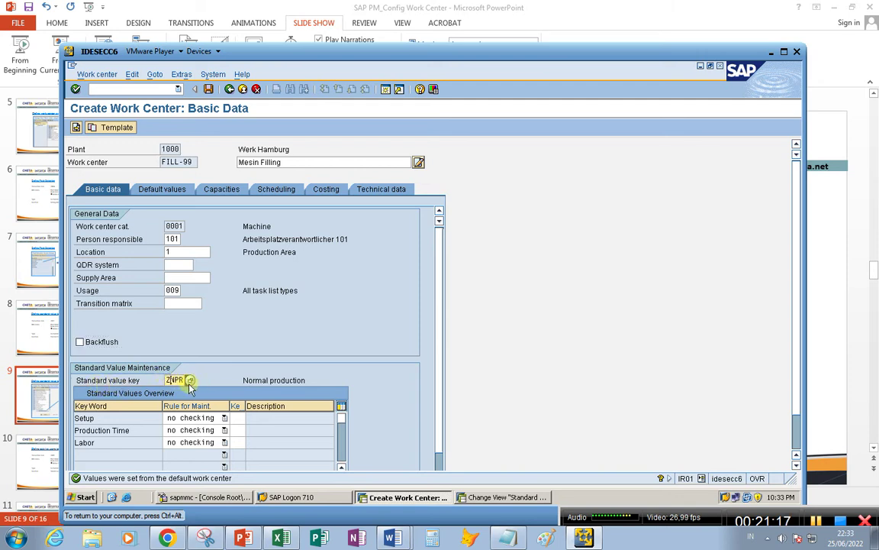
scroll(195, 316, "down", 1)
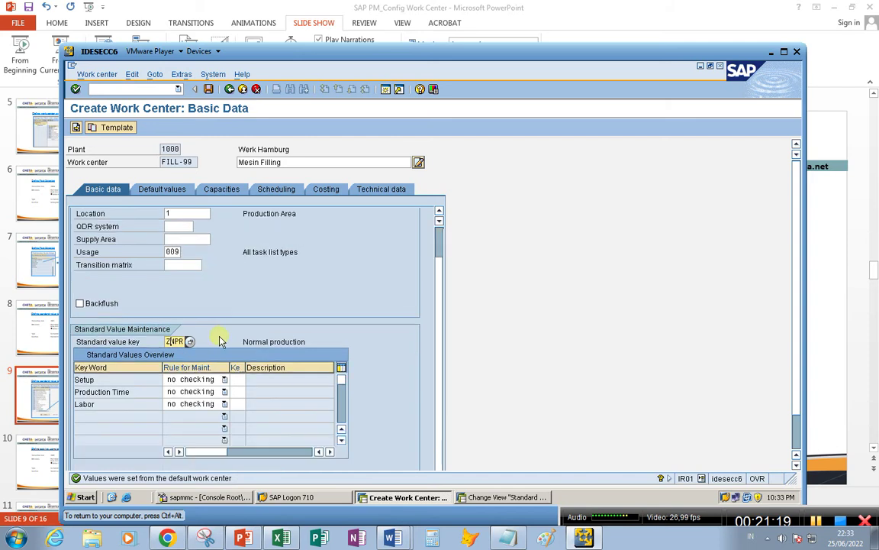
left_click(115, 403)
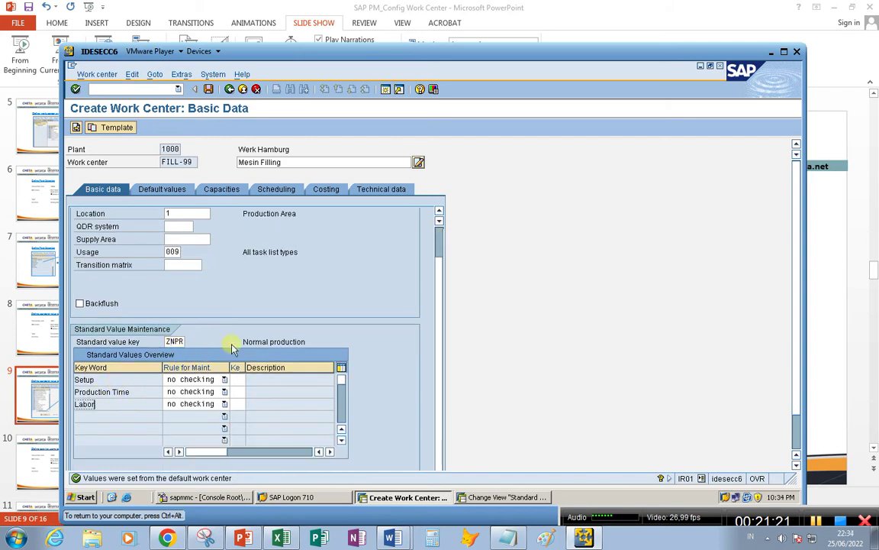
left_click(174, 340)
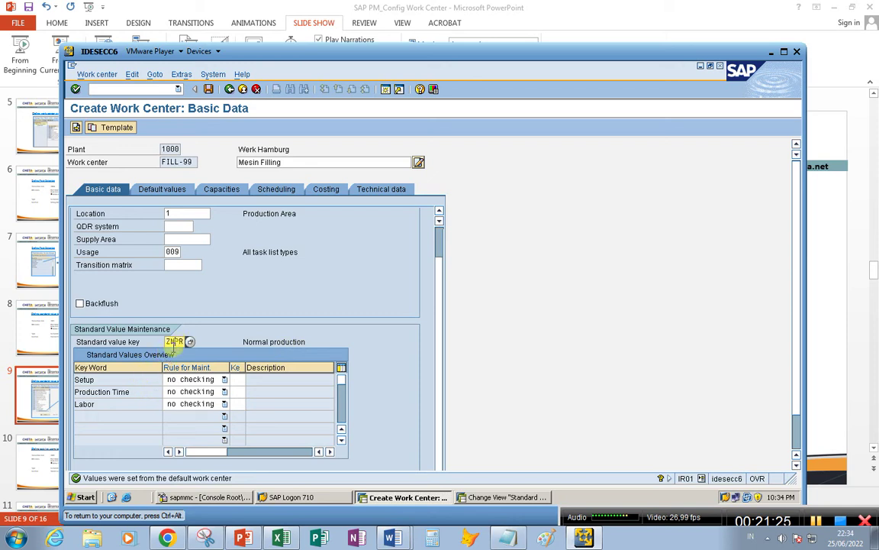
- Find standard value key ZNPR in the Standard Value Key Formula overview, view its parameters and return to the overview
left_click(481, 497)
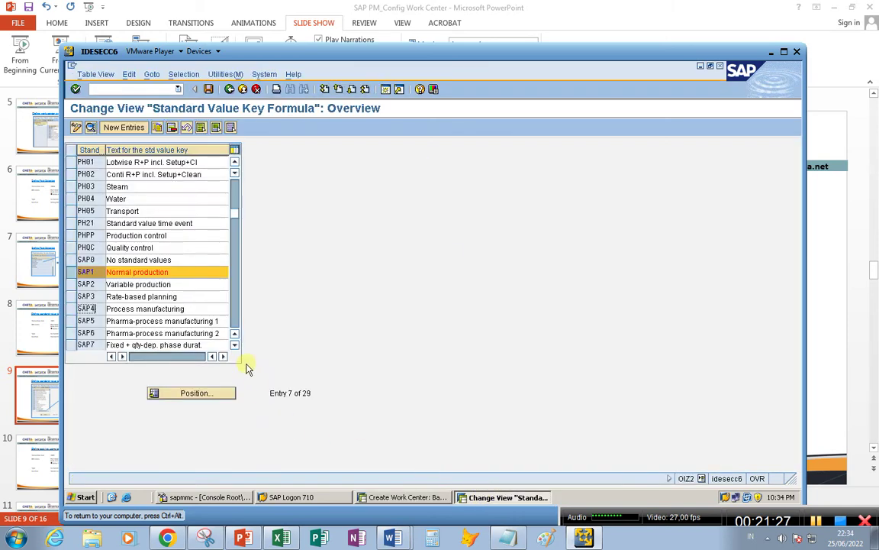
scroll(230, 320, "down", 4)
left_click(90, 284)
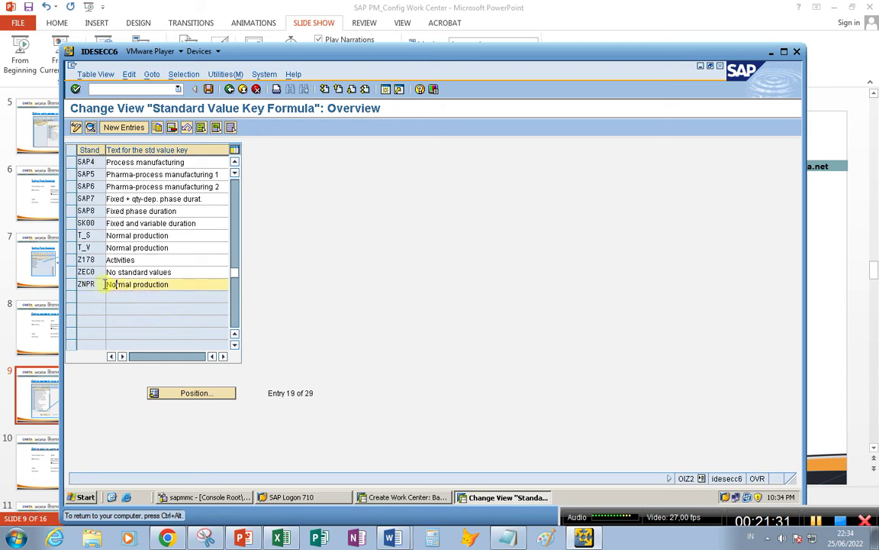
double_click(104, 283)
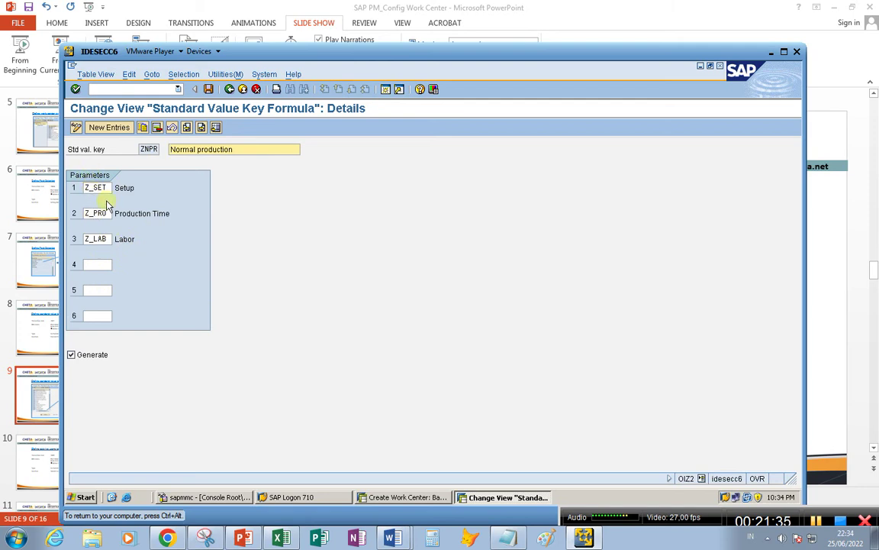
left_click(229, 89)
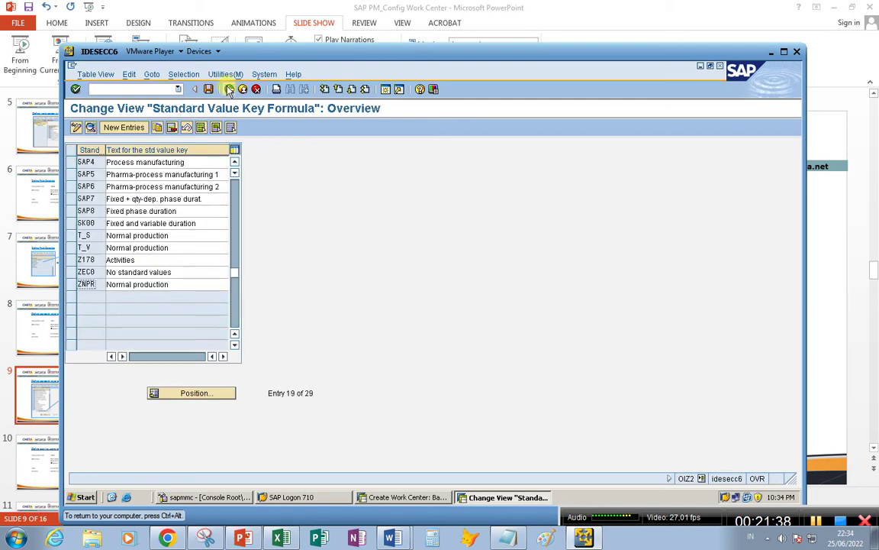
- Look through the selectable standard value keys for work center FILL-99 and close the list without choosing one
left_click(380, 493)
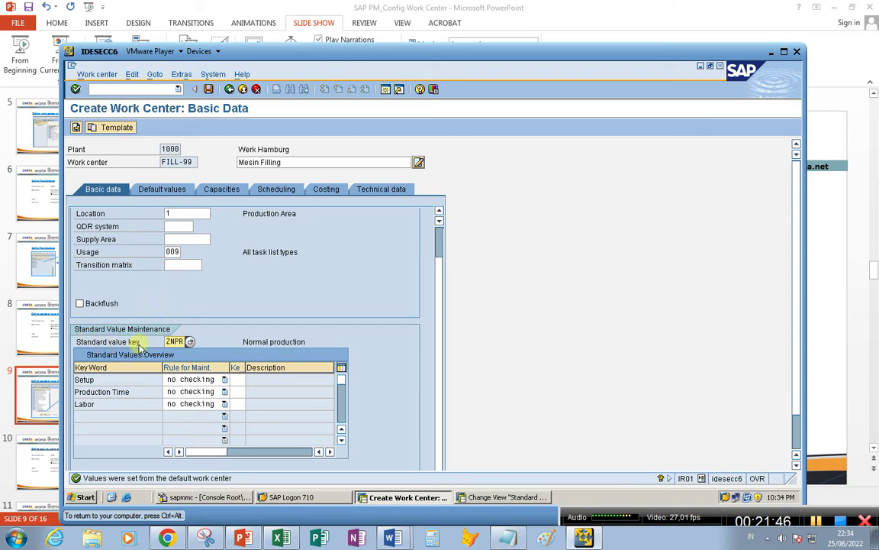
left_click(189, 342)
scroll(208, 378, "down", 4)
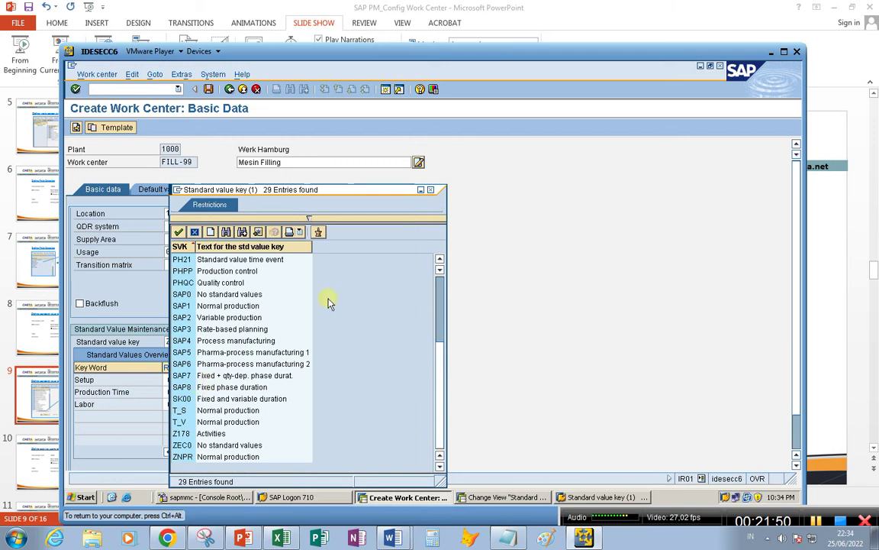
left_click(435, 192)
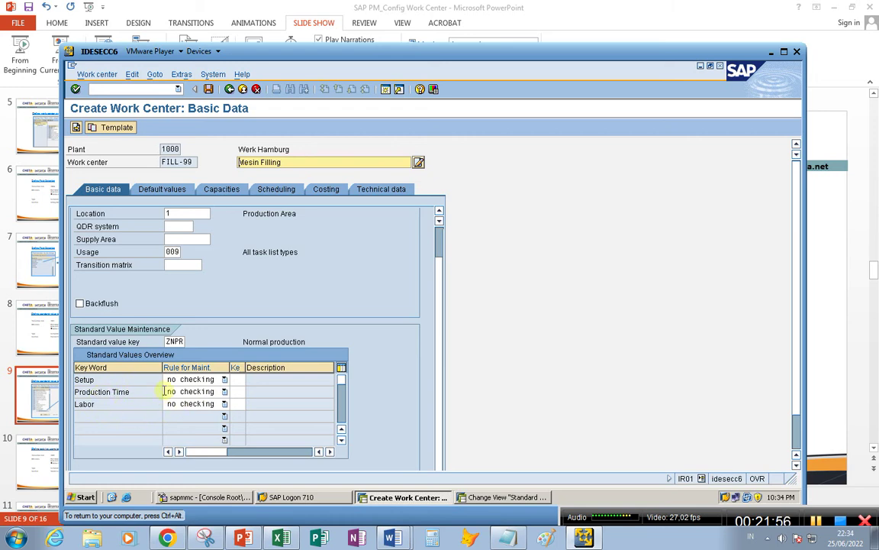
- Review the ZNPR key's parameters again and compare them with the Standard Value Maintenance section of FILL-99
left_click(480, 497)
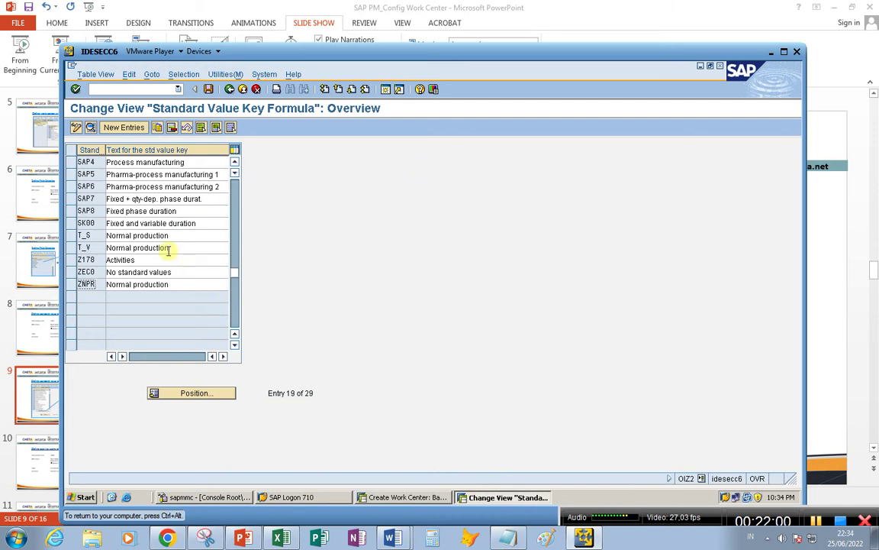
double_click(126, 284)
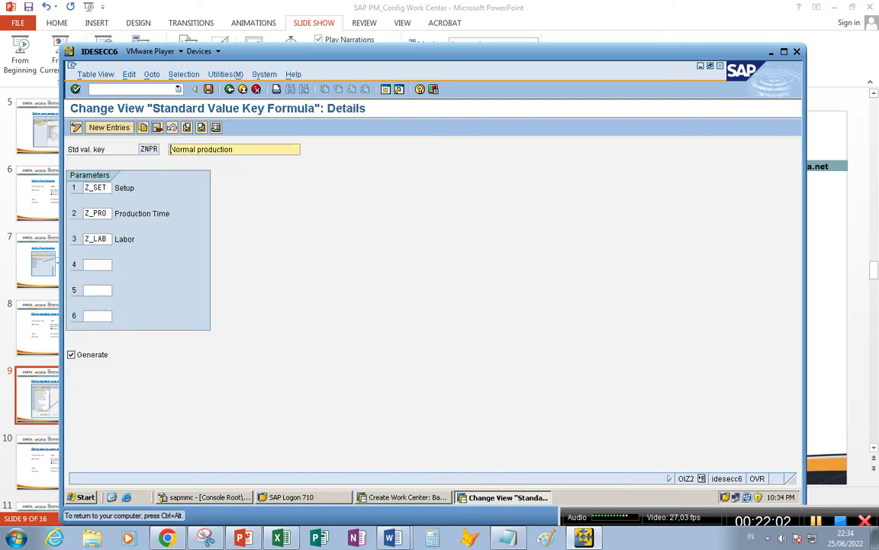
left_click(230, 89)
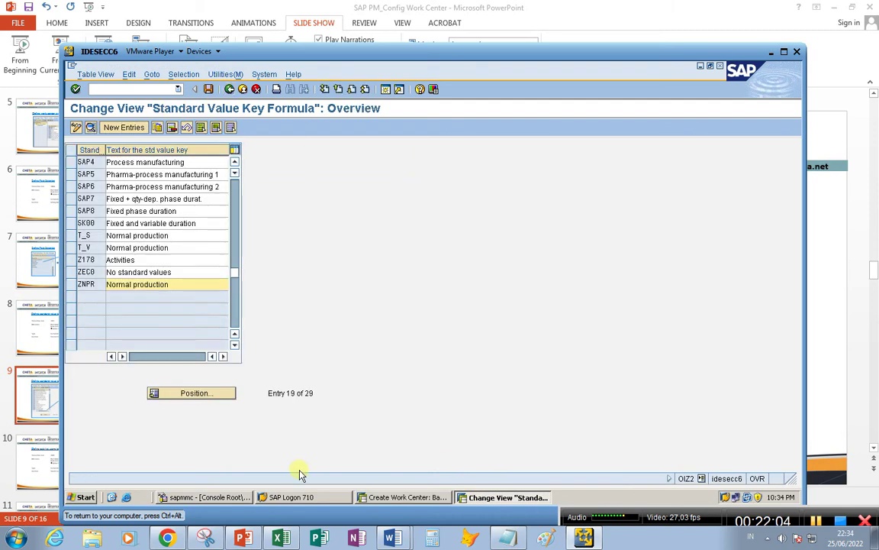
left_click(388, 497)
left_click(168, 341)
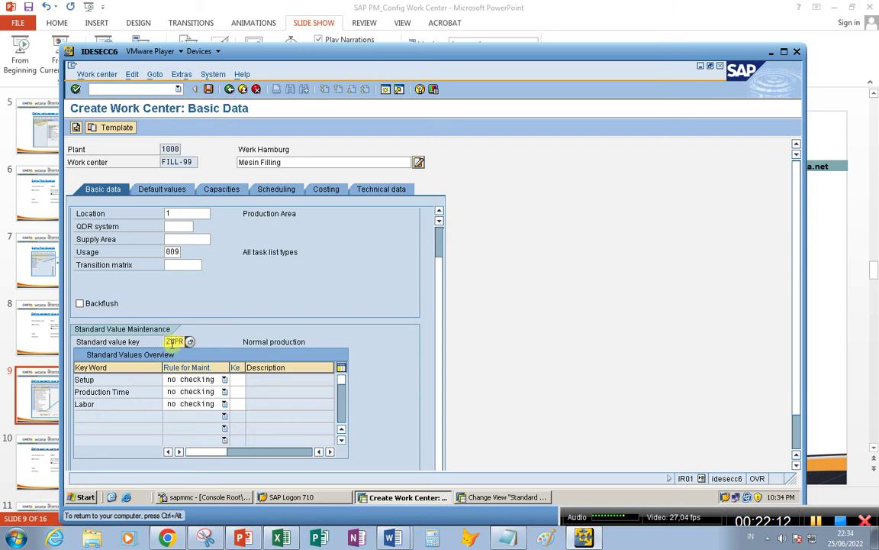
- Switch to PowerPoint, show the Define task list usage keys slide and highlight its Function text
left_click(242, 536)
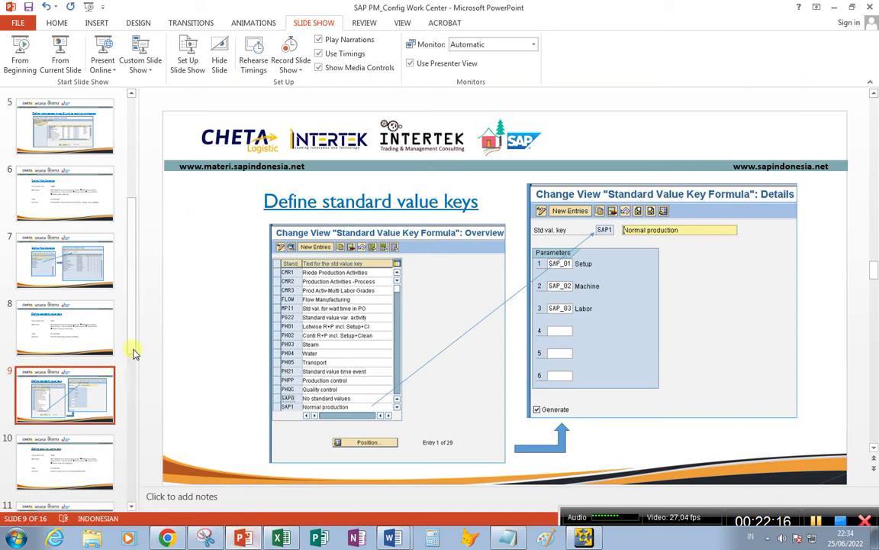
left_click(83, 459)
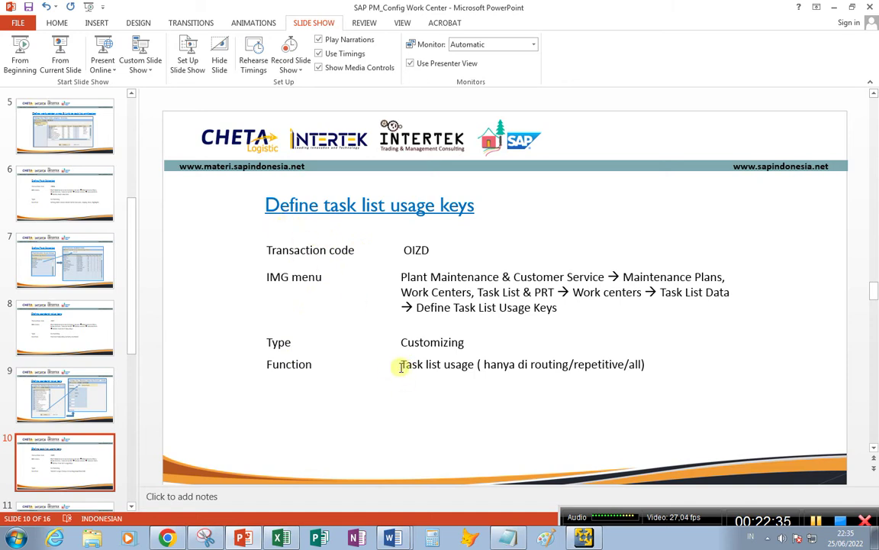
left_click_drag(402, 364, 561, 367)
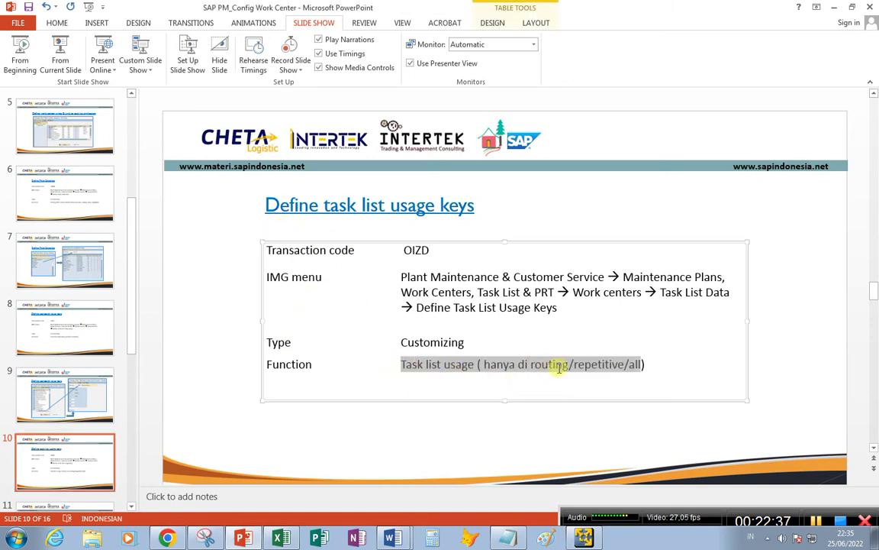
left_click(420, 366)
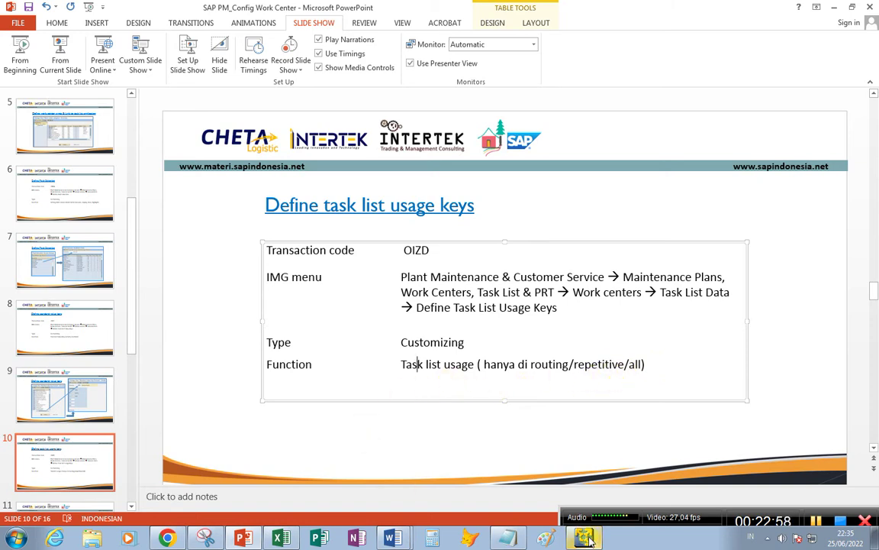
- Switch to SAP, view the default values of work center FILL-99 and return to its basic data
left_click(510, 535)
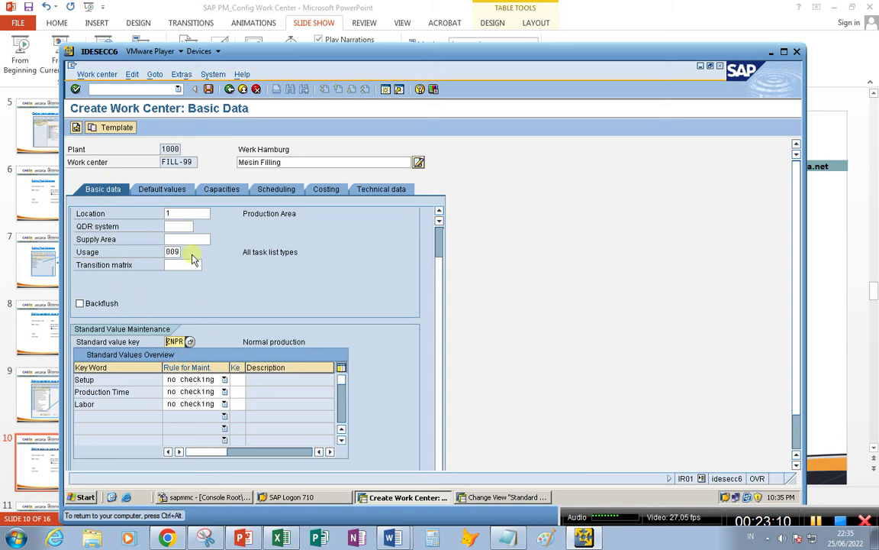
left_click(167, 213)
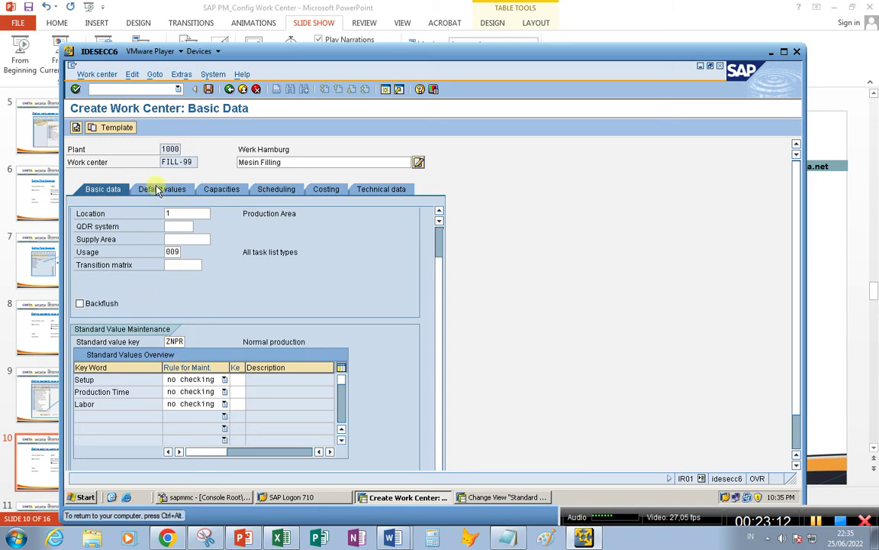
left_click(156, 191)
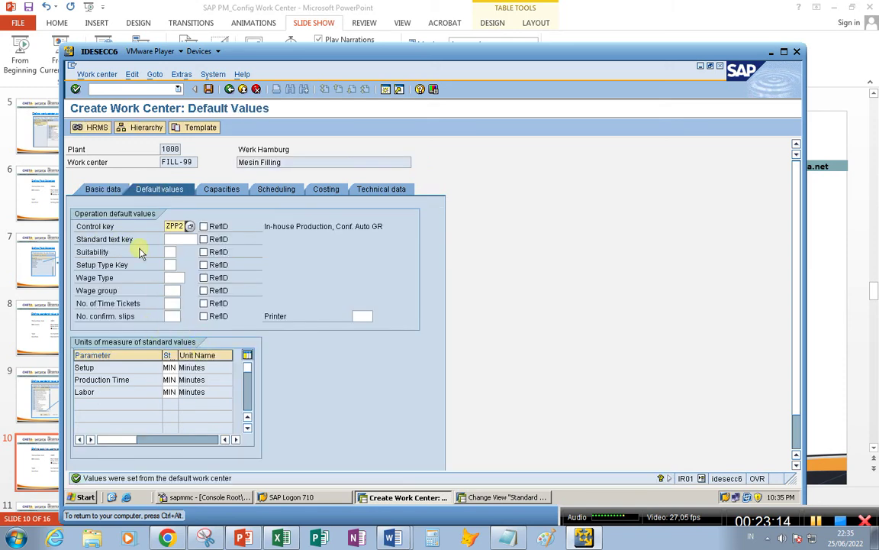
left_click(108, 189)
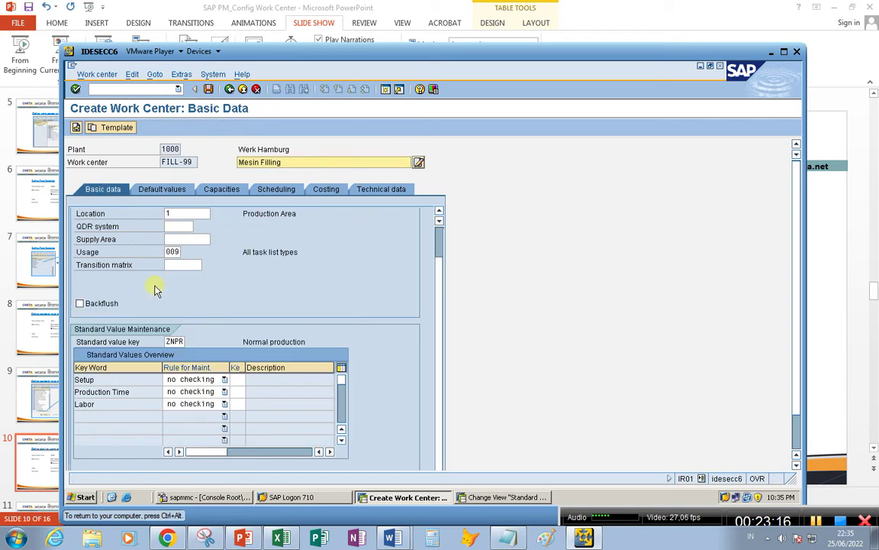
- Show the selectable task list usage keys for work center FILL-99 and highlight entries 004 and 009
left_click(172, 252)
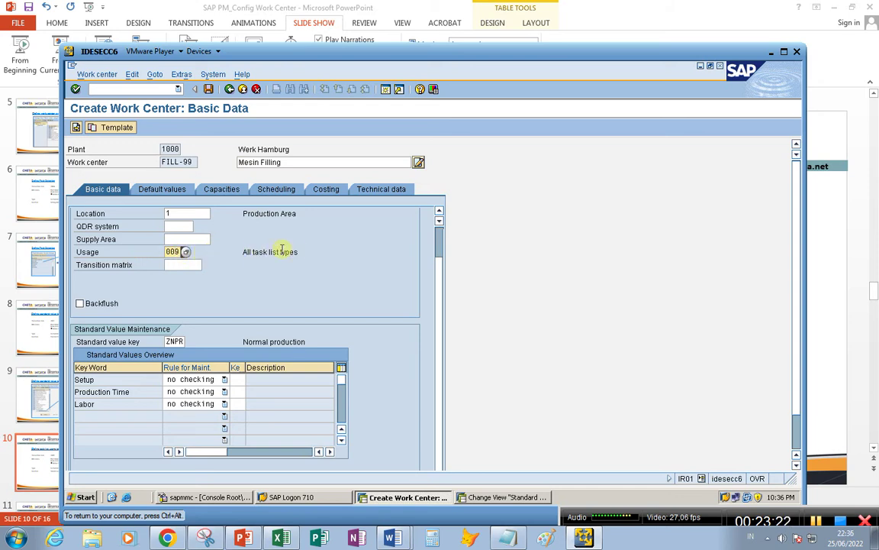
left_click(186, 252)
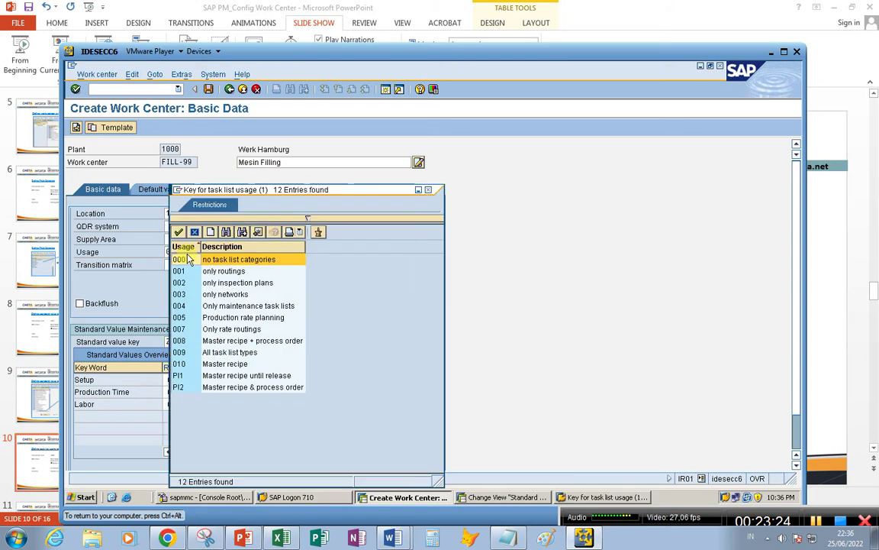
left_click(195, 354)
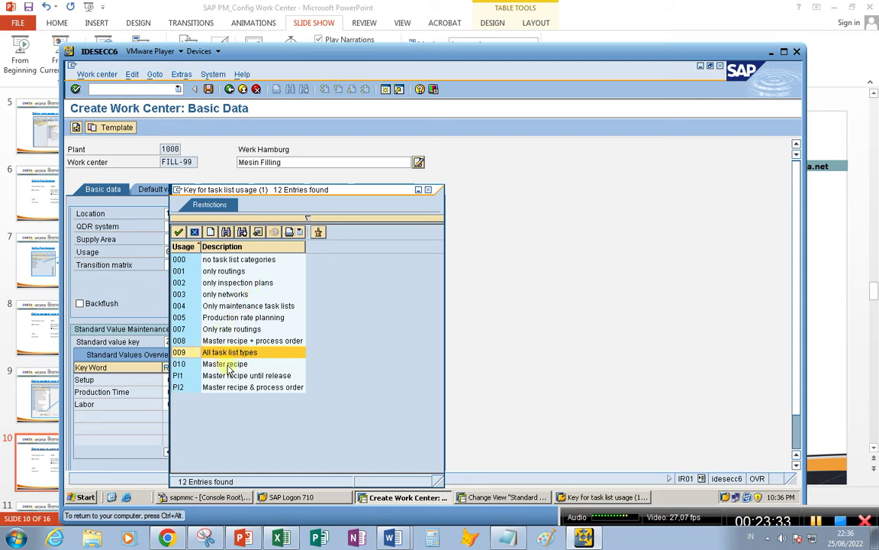
left_click(229, 318)
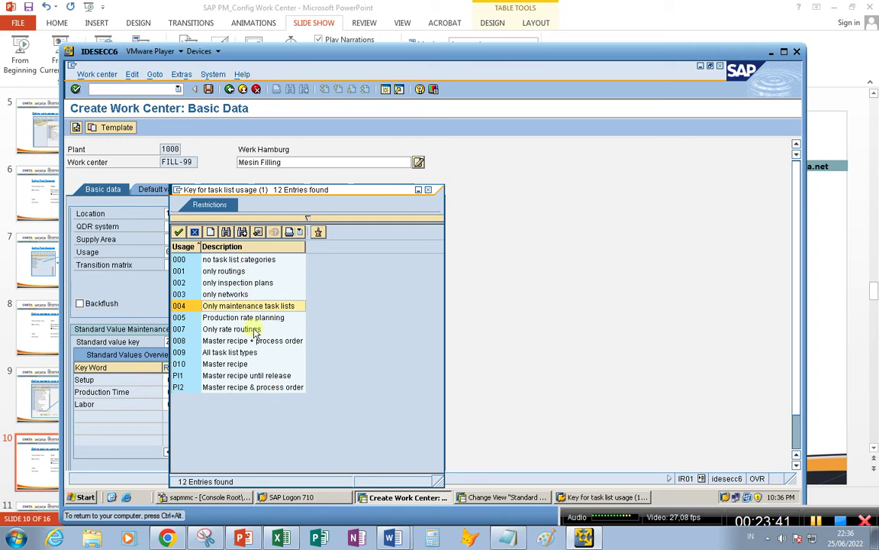
left_click(217, 352)
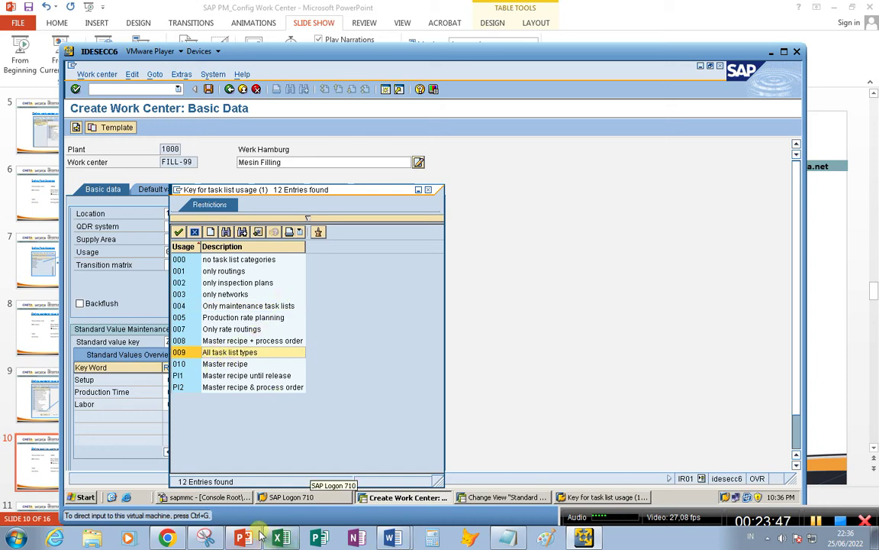
- Switch to PowerPoint, show the Maintain control keys slide, and consult the work center configuration path list in Excel
mouse_move(244, 539)
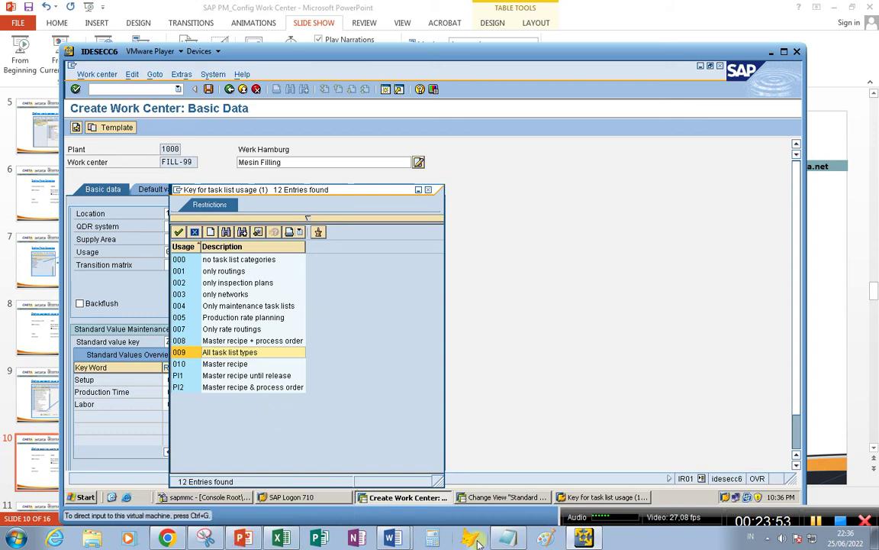
left_click(244, 538)
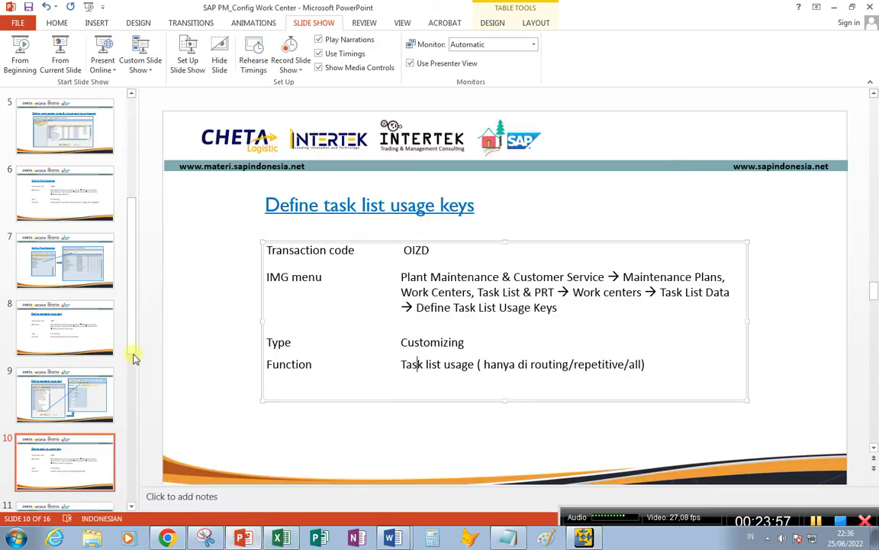
scroll(133, 356, "down", 3)
left_click(76, 403)
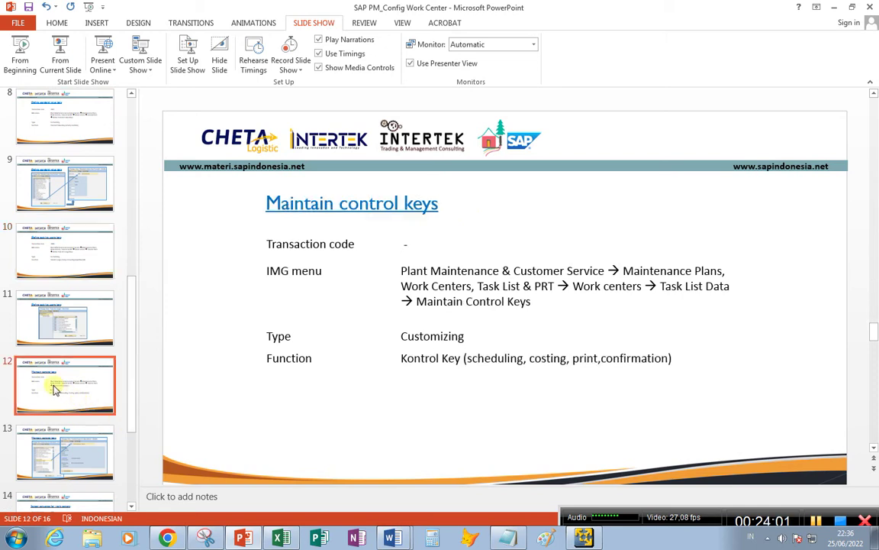
left_click(282, 535)
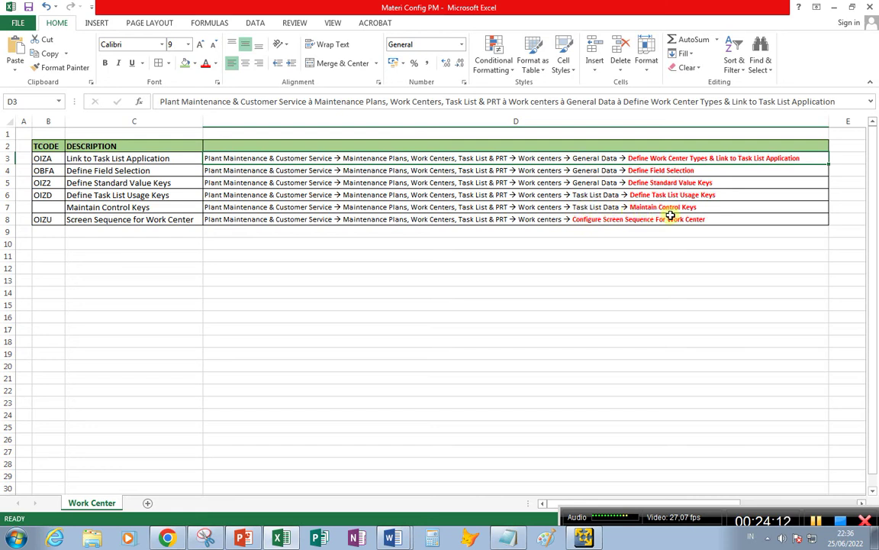
- Return to SAP, leave the Standard Value Key Formula overview and open Define Task List Usage Keys under Task List Data in the IMG
left_click(594, 538)
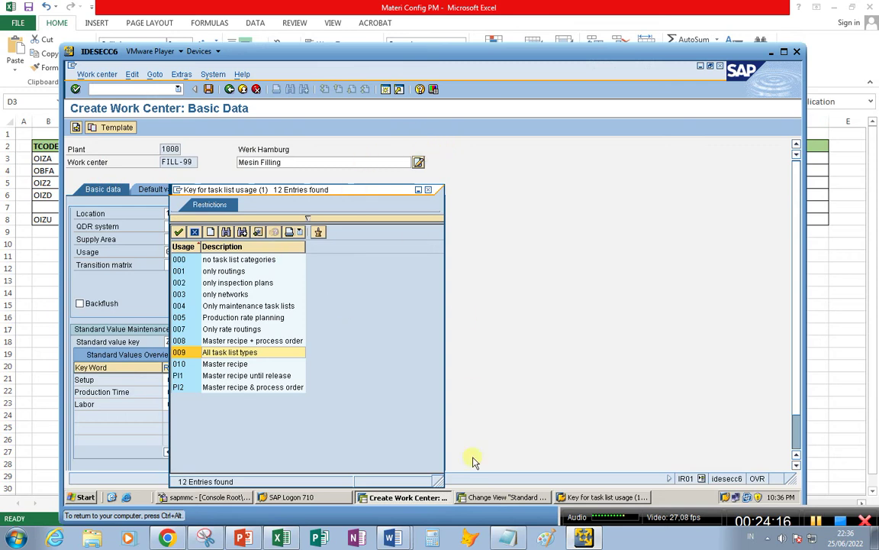
left_click(503, 496)
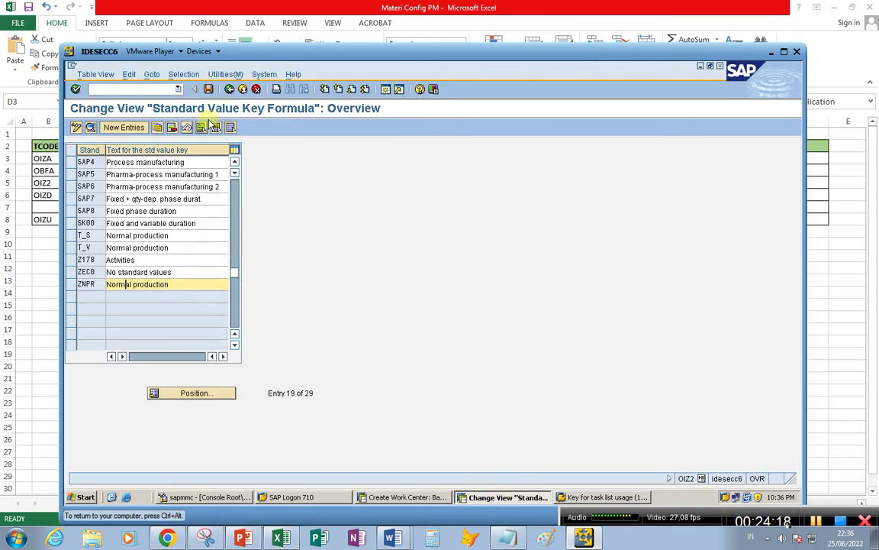
left_click(229, 88)
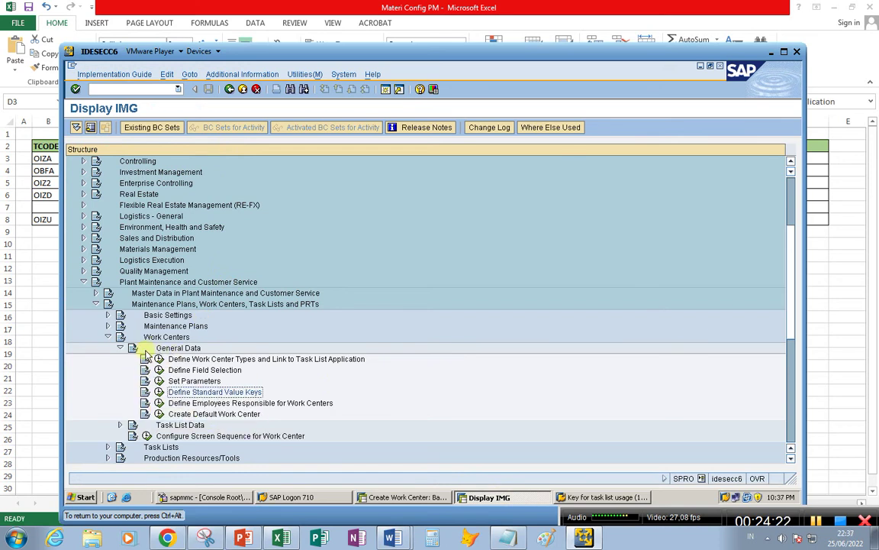
left_click(119, 348)
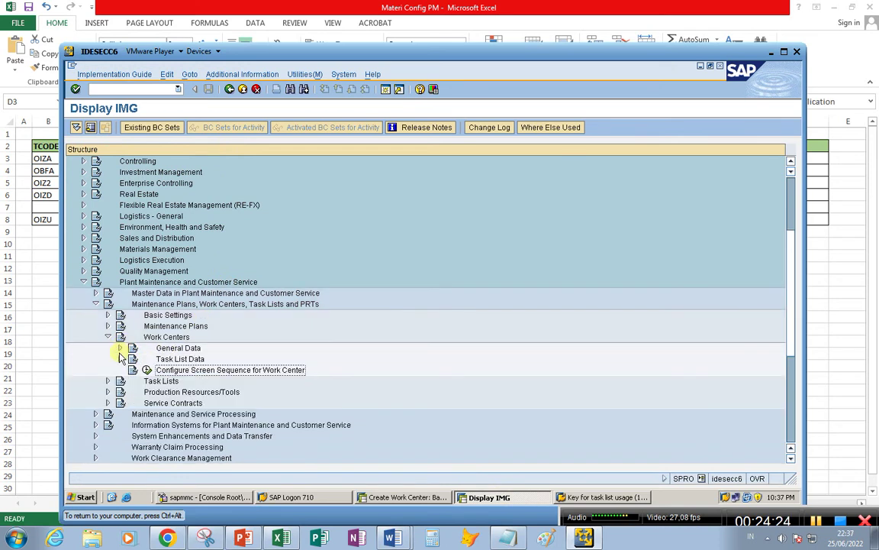
left_click(120, 359)
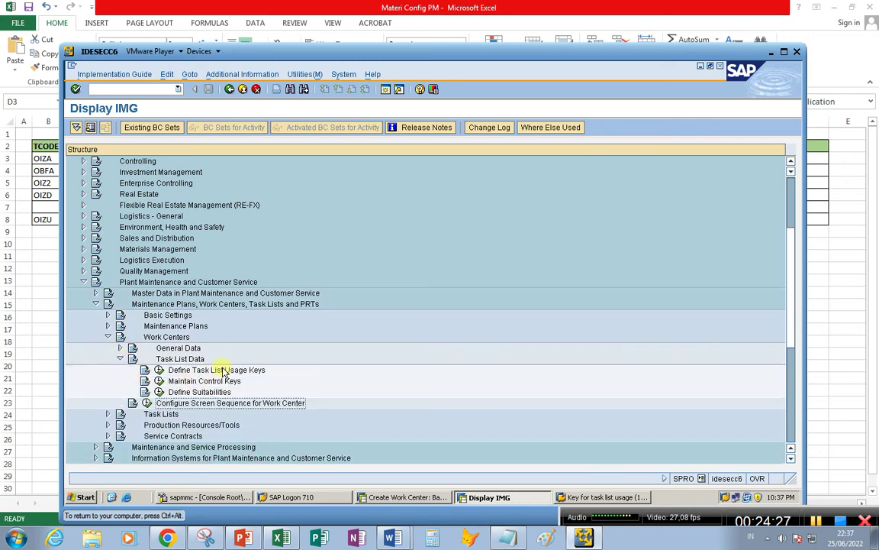
left_click(159, 370)
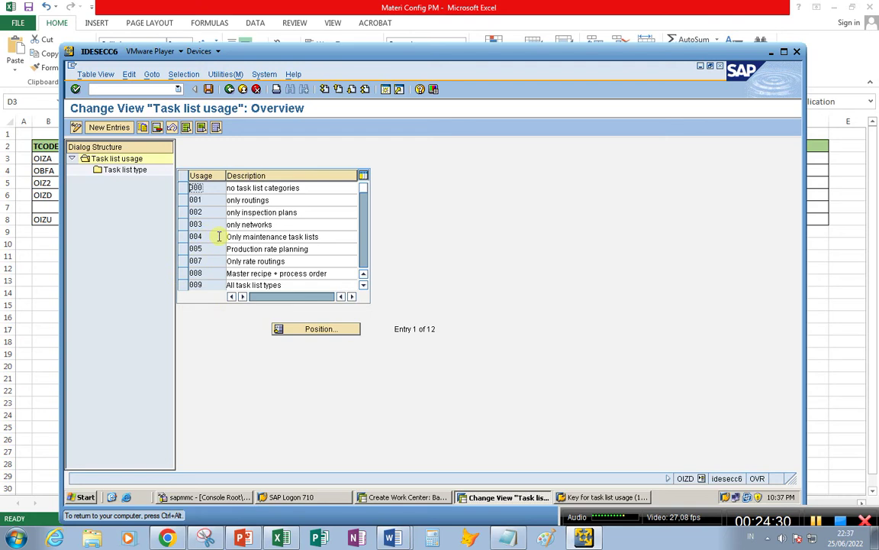
- Select usage 009 in the Task list usage overview and compare it with the usage key list of work center FILL-99
scroll(221, 242, "down", 3)
scroll(220, 244, "up", 3)
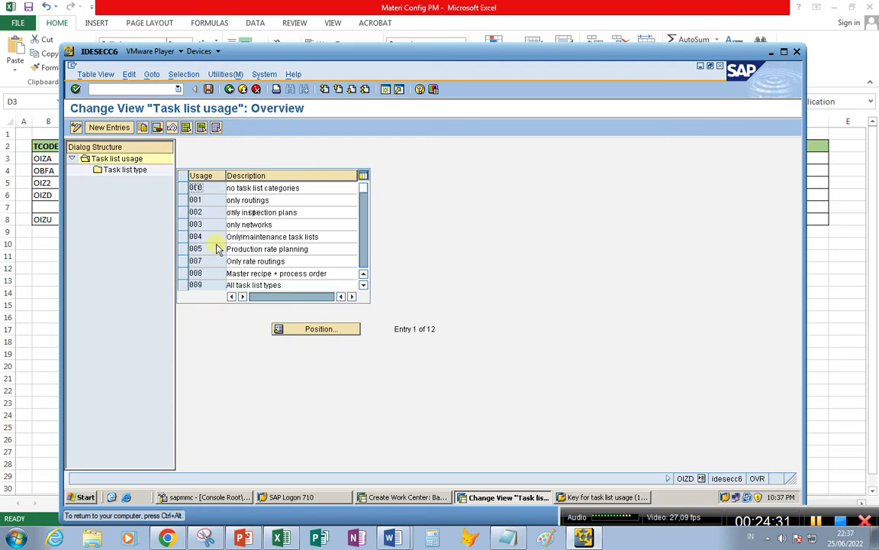
double_click(211, 284)
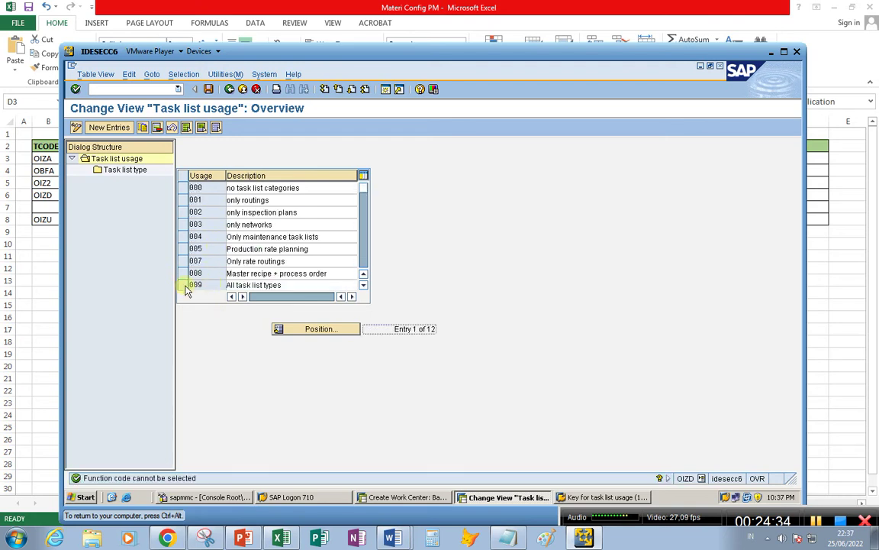
left_click(184, 285)
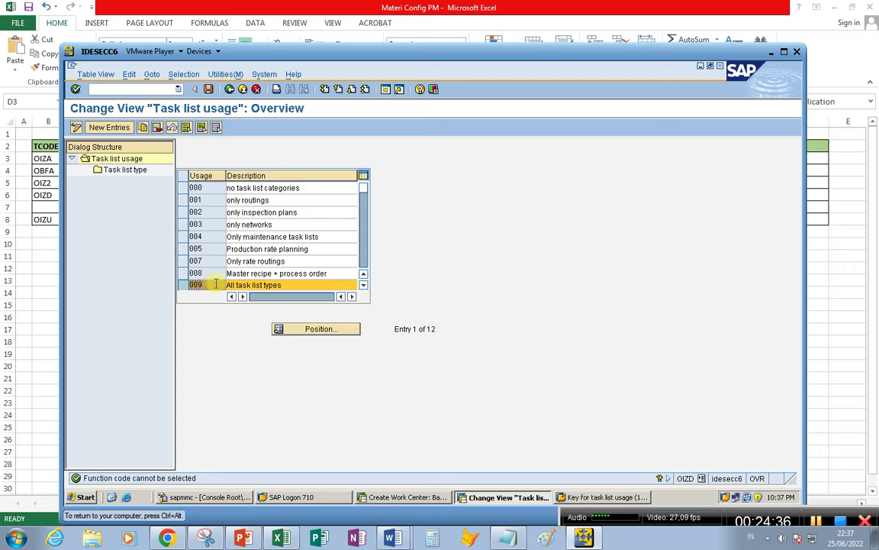
left_click(435, 497)
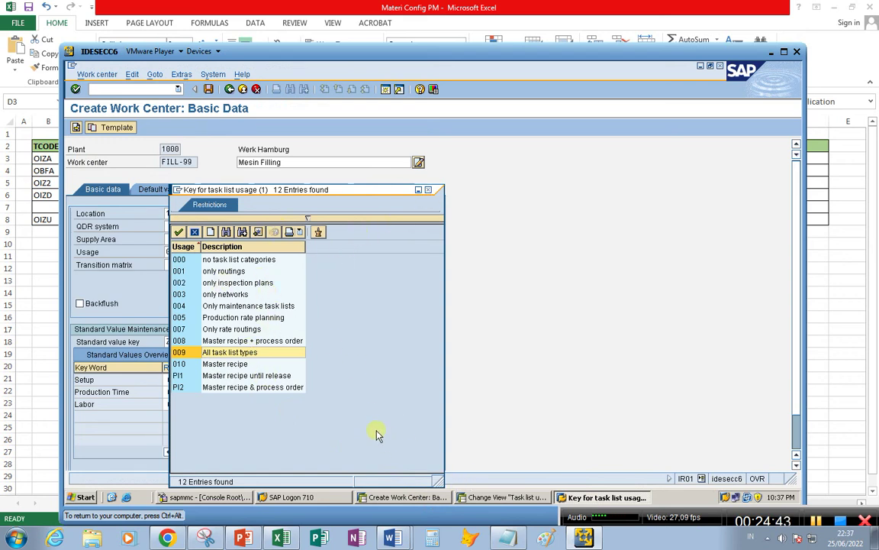
left_click(503, 498)
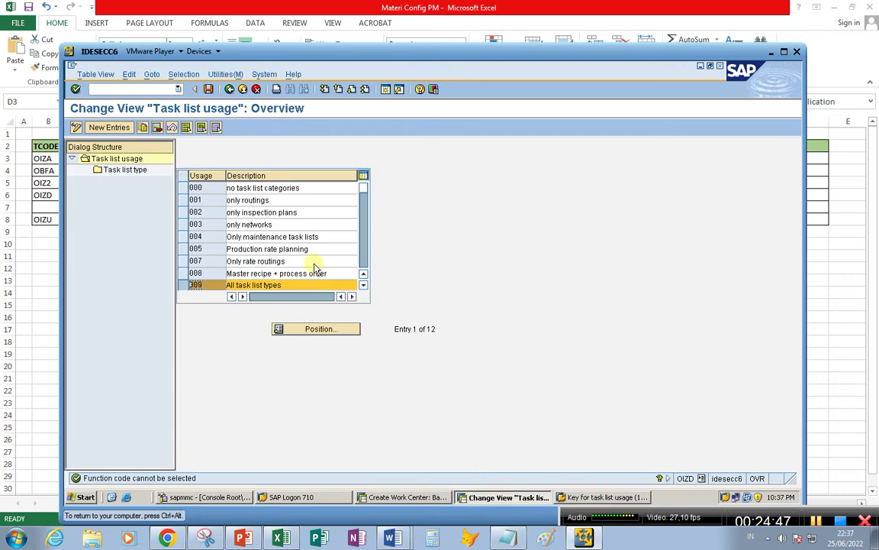
- Return to the IMG, open Maintain Control Keys and display the details of control key PM01
left_click(230, 89)
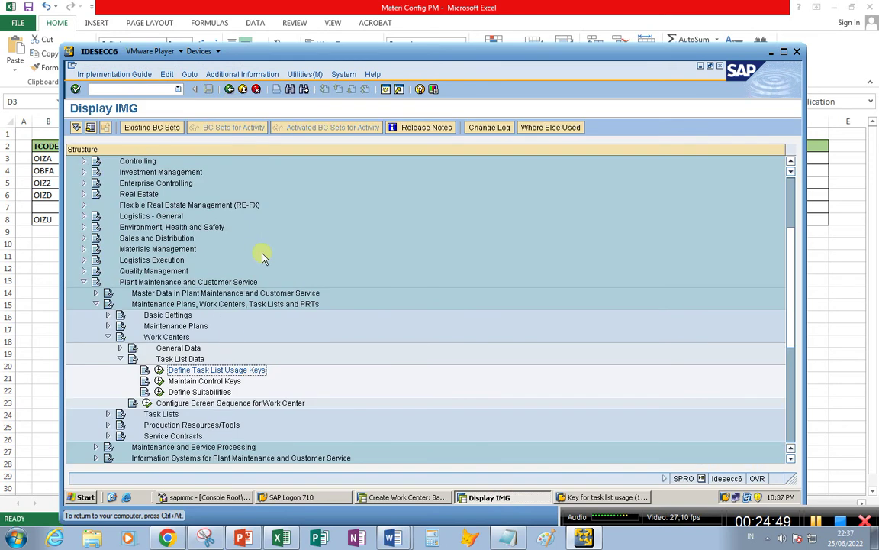
double_click(183, 381)
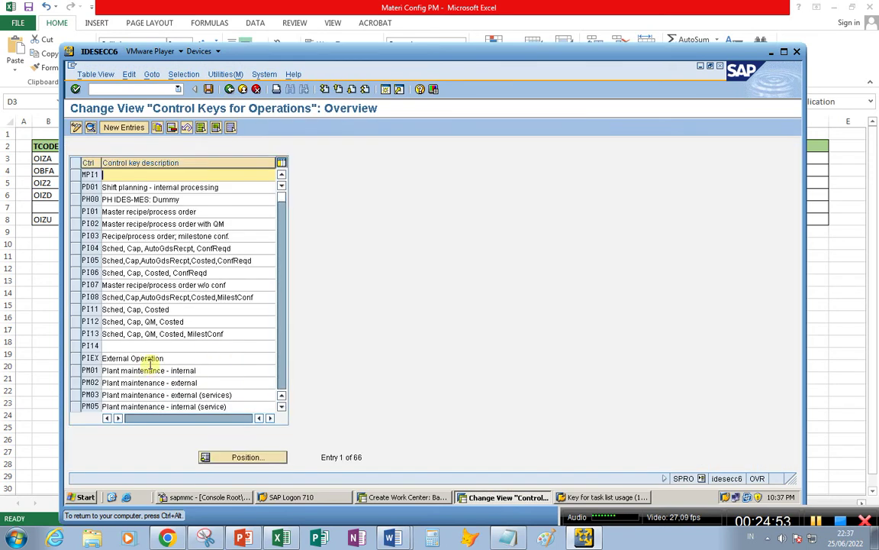
scroll(151, 365, "down", 2)
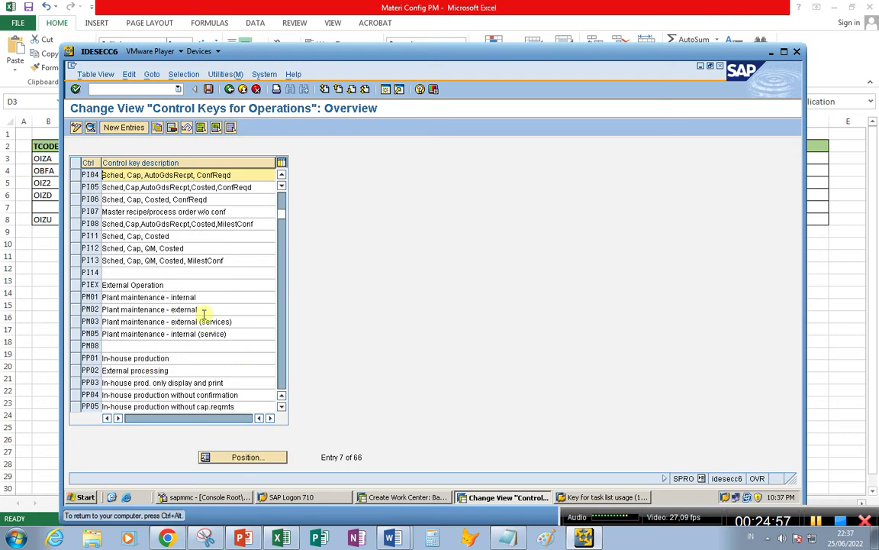
scroll(231, 284, "down", 1)
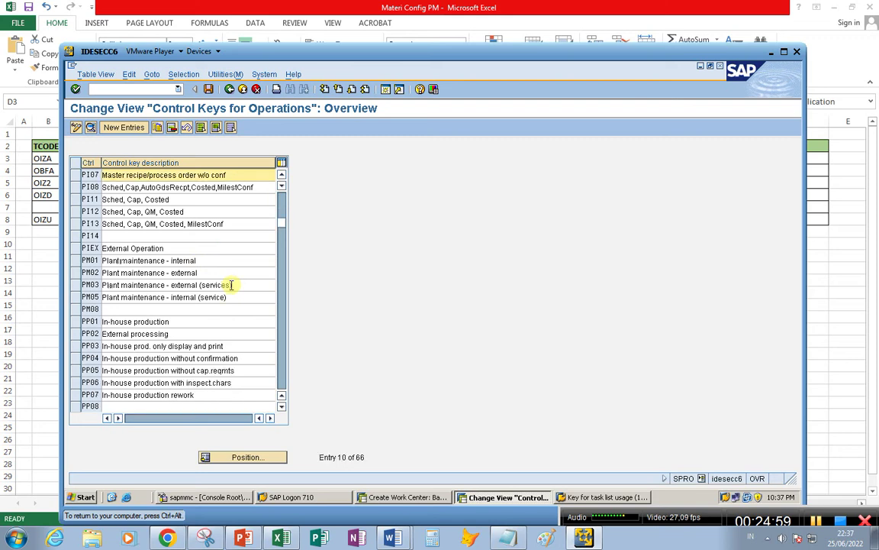
scroll(144, 320, "up", 2)
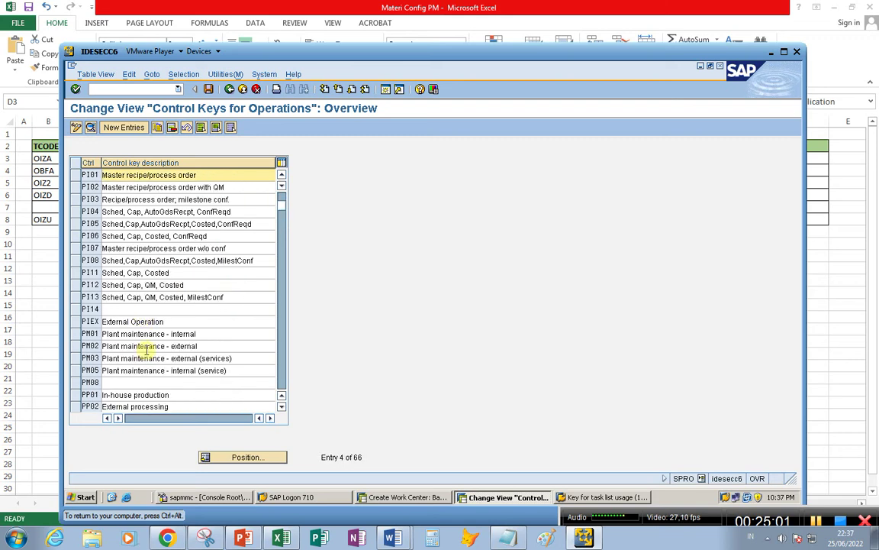
left_click(127, 333)
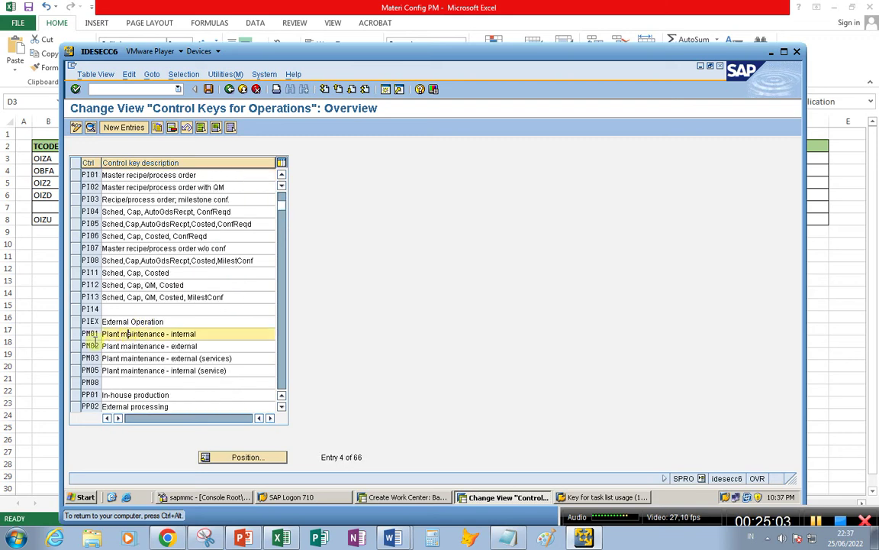
left_click(76, 335)
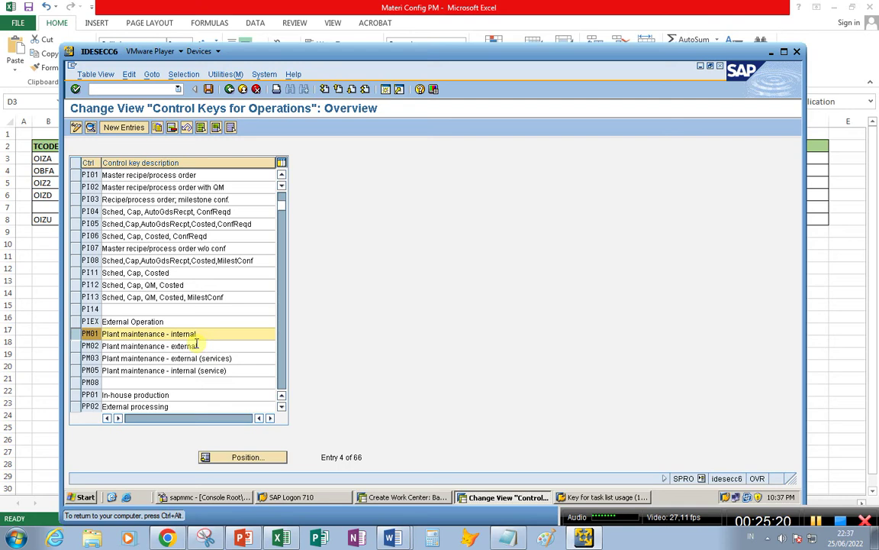
double_click(84, 334)
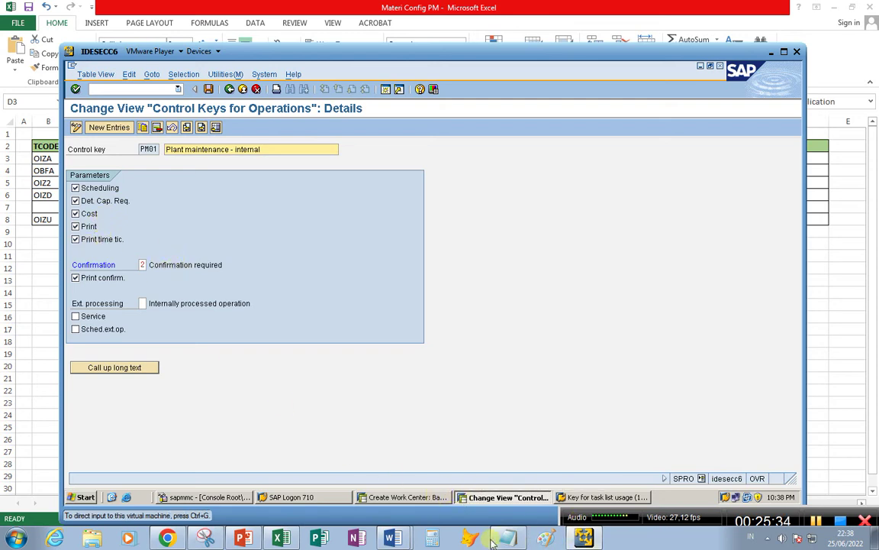
- Compare the PM01 control key's parameters with the Maintain control keys slide in PowerPoint and return to work center FILL-99 in SAP
left_click(243, 538)
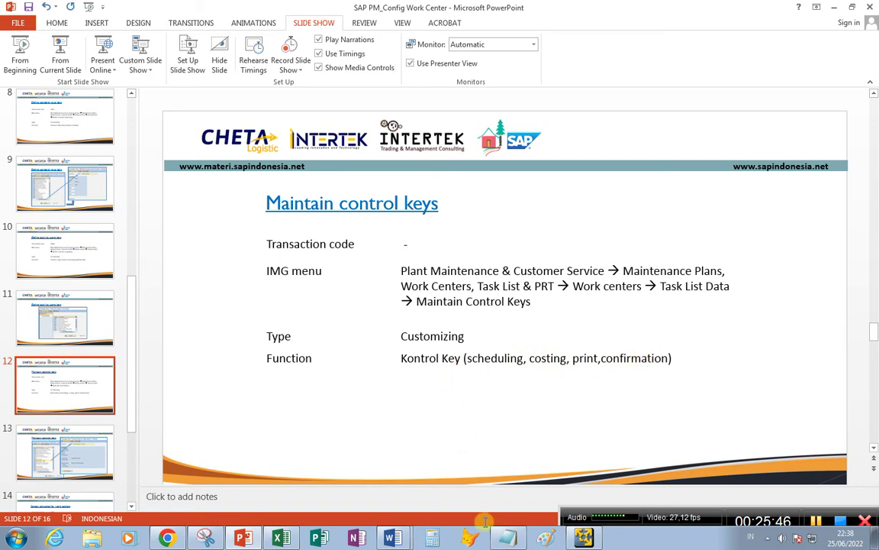
key("alt+Tab")
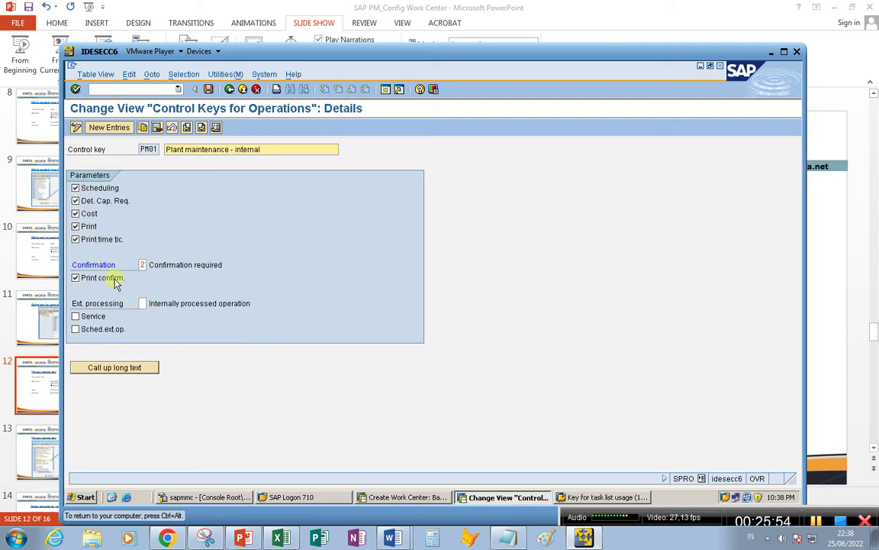
left_click(400, 497)
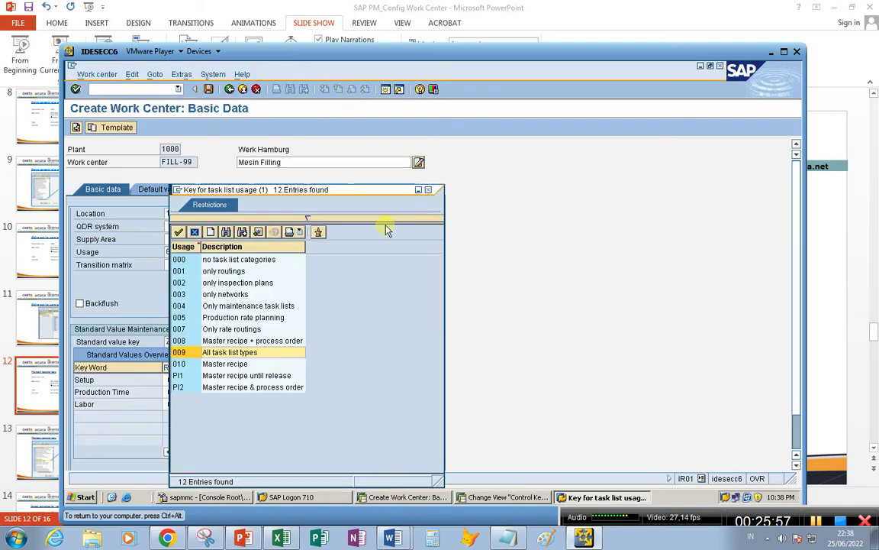
- Close the task list usage key list and open the control key selection in the default values of work center FILL-99
left_click(427, 189)
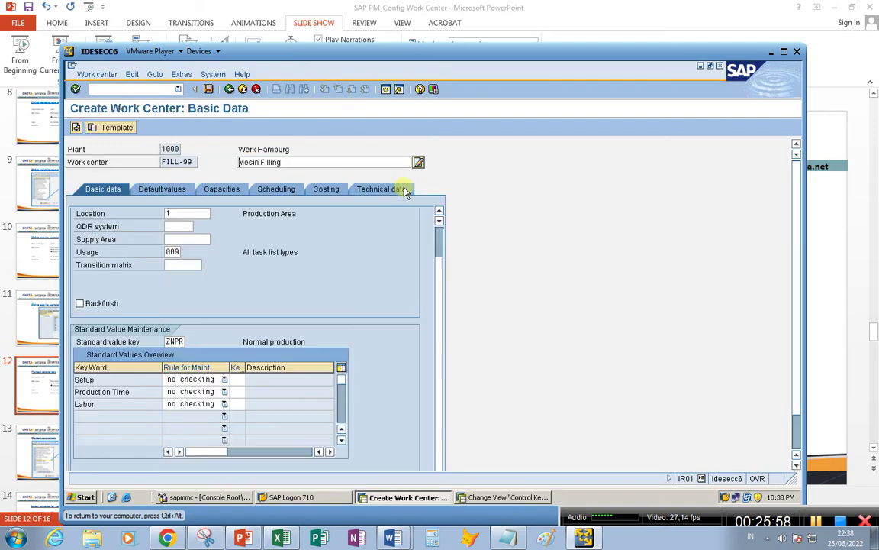
left_click(165, 190)
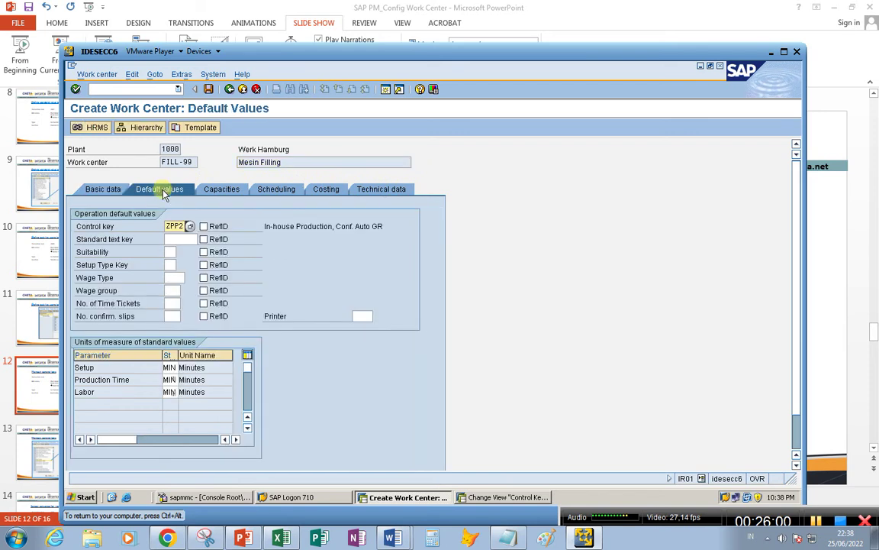
left_click(190, 227)
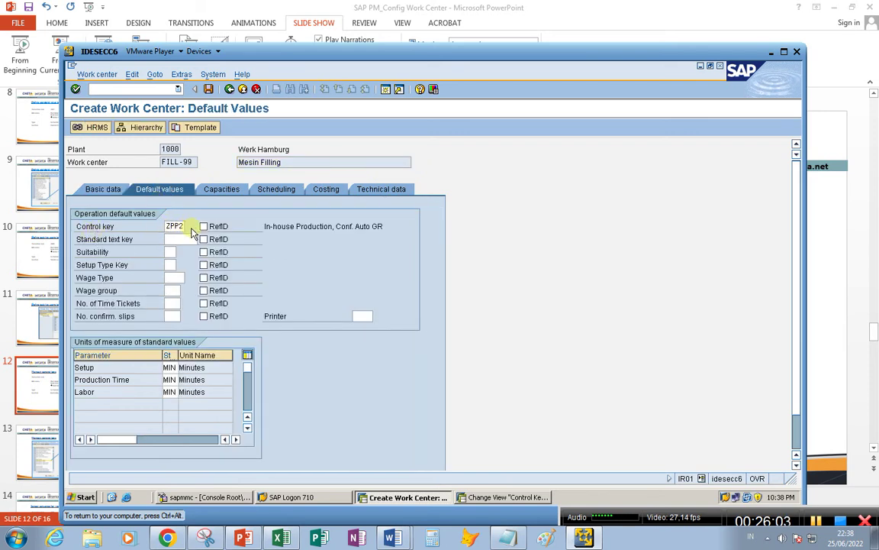
- Find control key PM01, Plant maintenance - internal, in the control key overview and display its detailed information
scroll(138, 237, "down", 5)
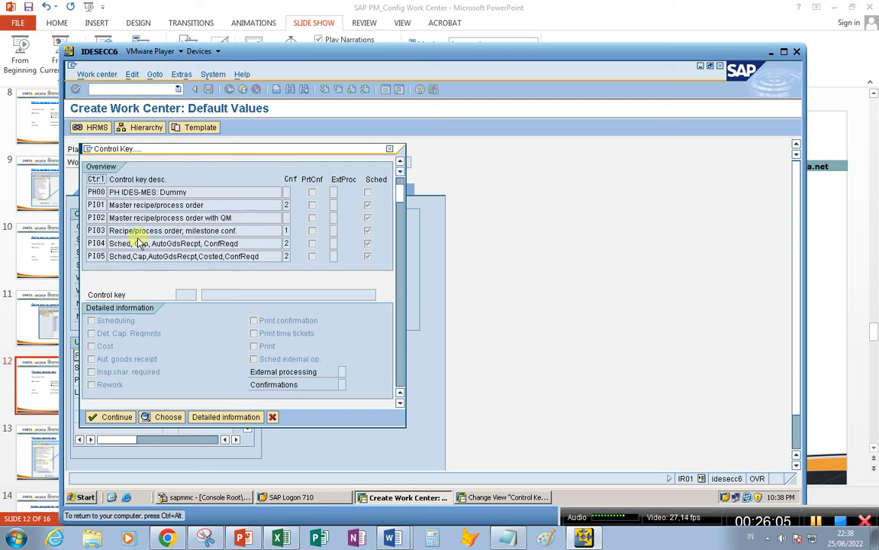
scroll(134, 238, "down", 2)
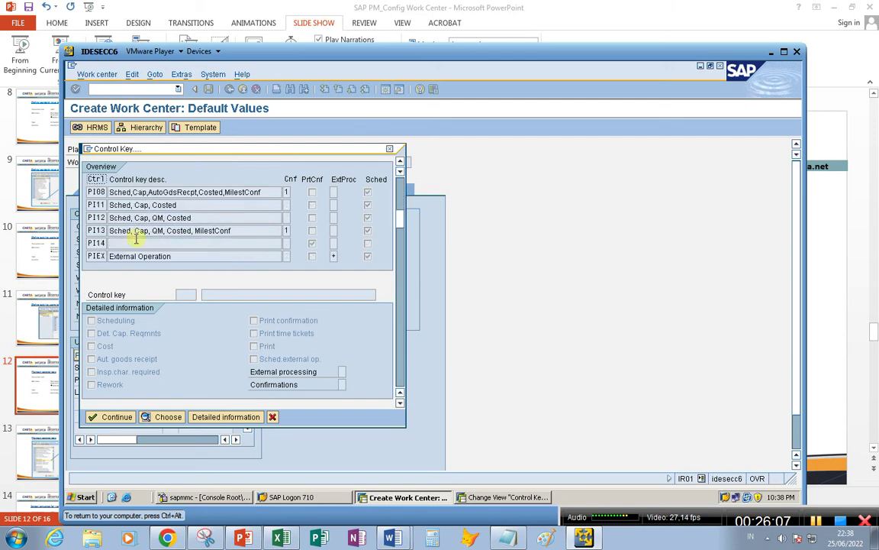
scroll(140, 241, "up", 2)
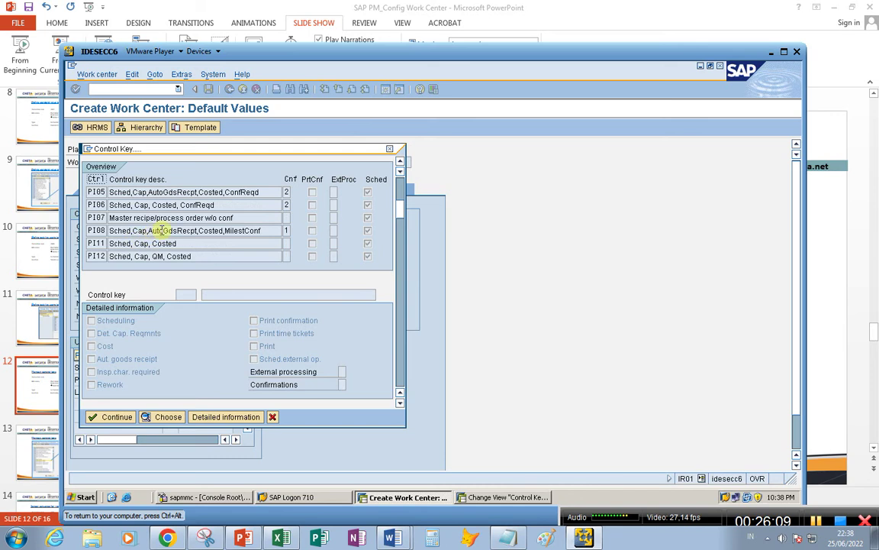
scroll(140, 225, "up", 2)
scroll(140, 229, "up", 1)
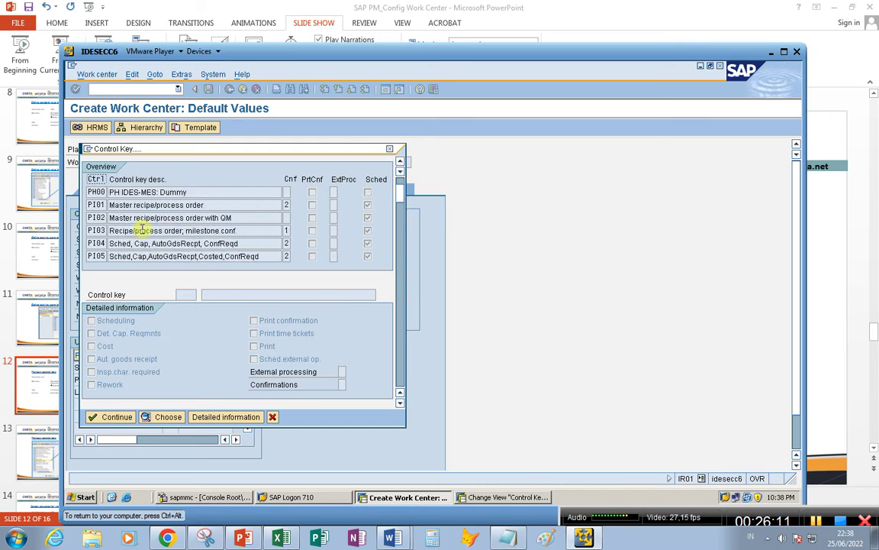
scroll(134, 232, "down", 2)
scroll(131, 233, "down", 5)
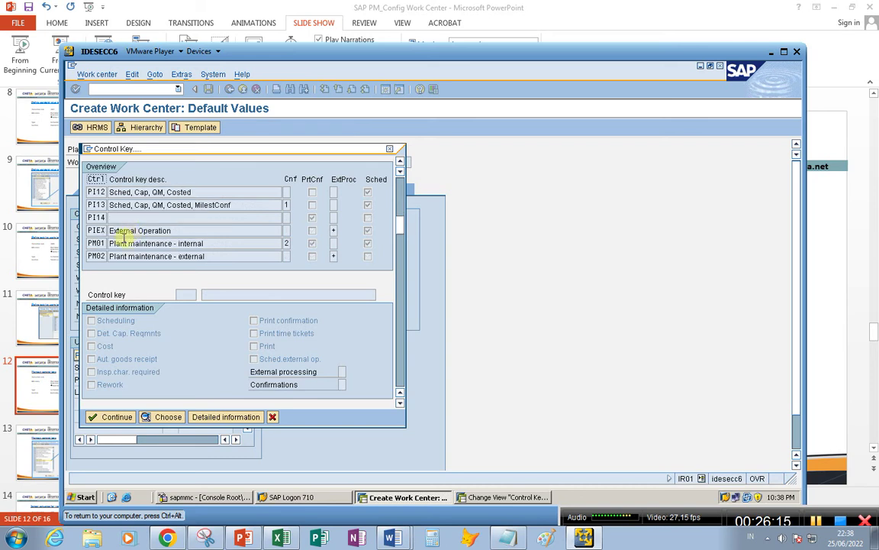
scroll(122, 239, "down", 1)
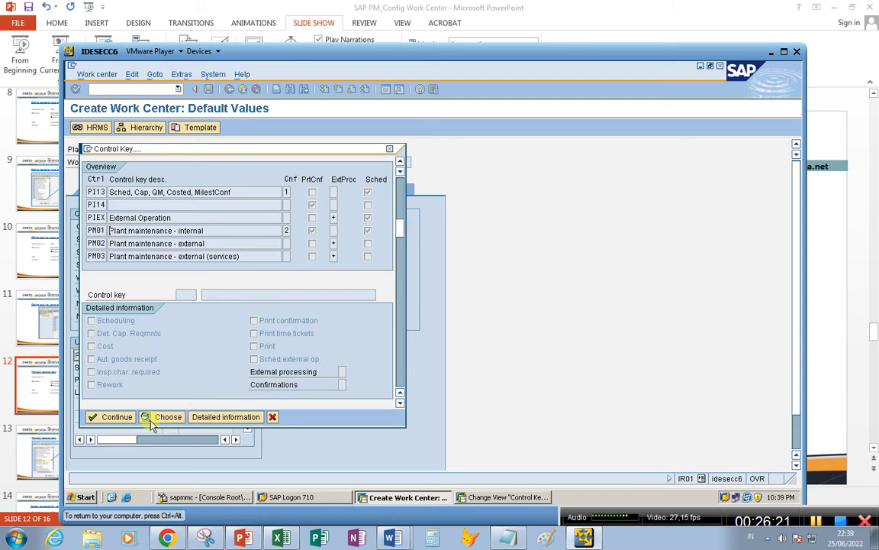
left_click(197, 416)
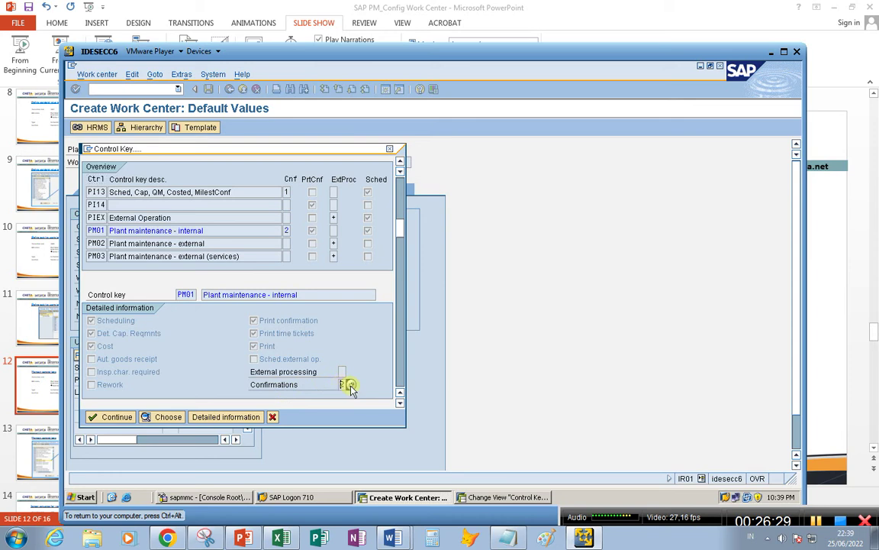
- Look up the possible confirmation values for PM01, highlight value 2, Confirmation required, and close the value list
left_click(349, 384)
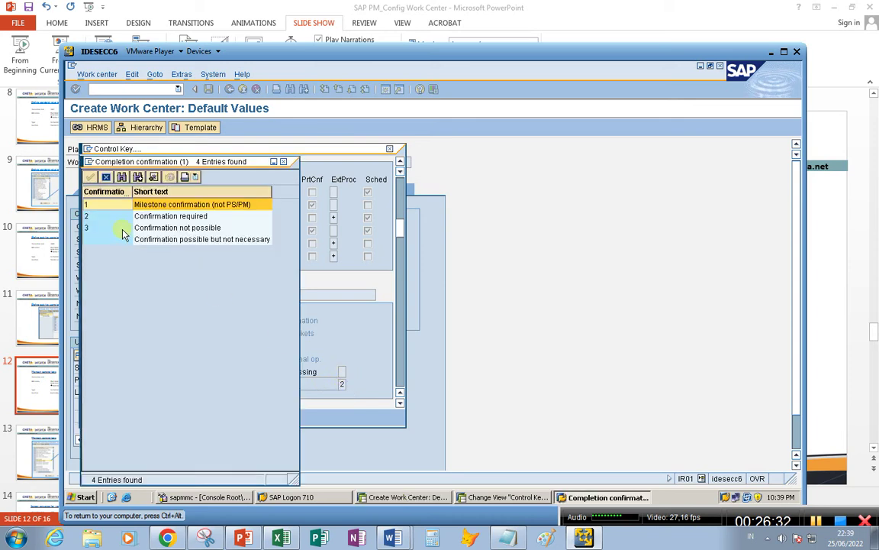
left_click(143, 217)
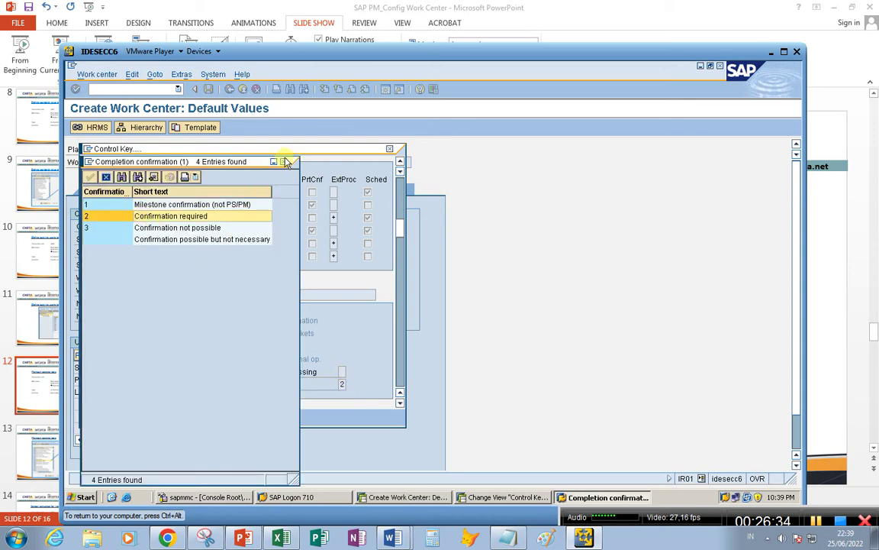
left_click_drag(264, 161, 264, 162)
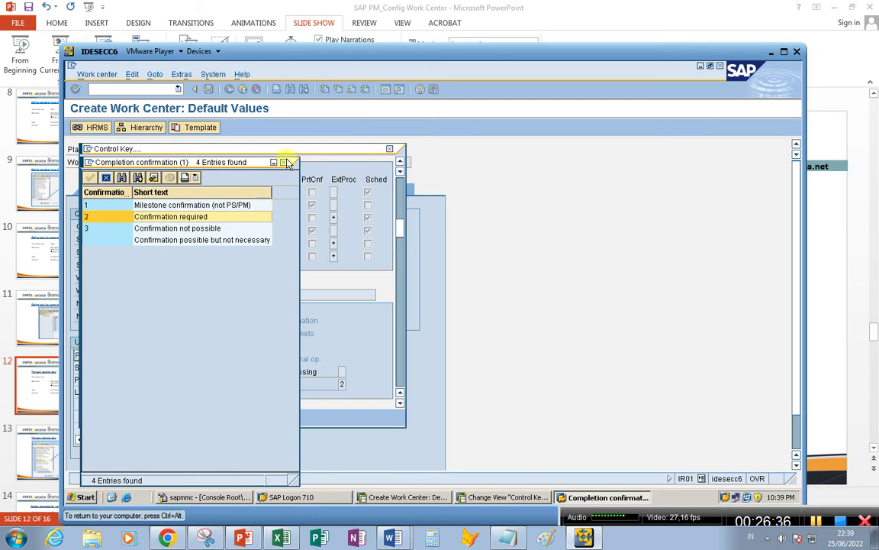
left_click(288, 165)
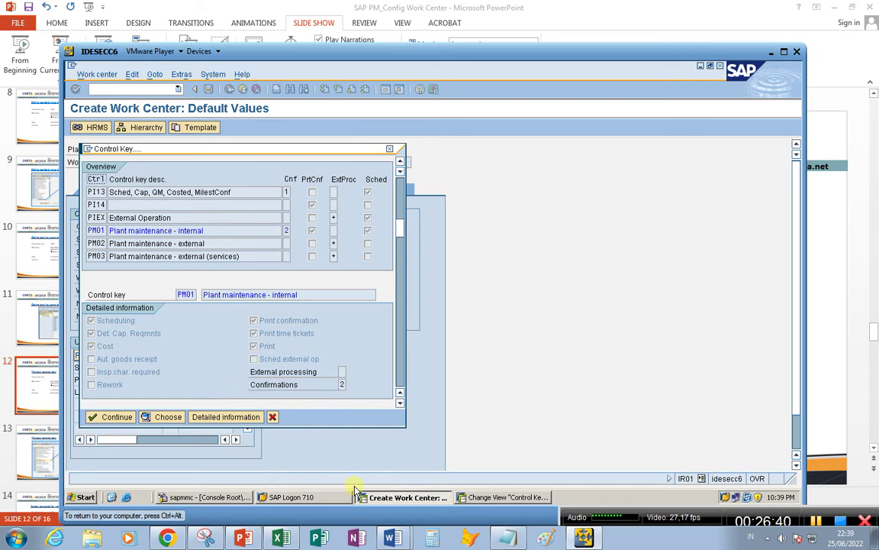
- Switch to the customizing session and leave the PM01 details and the control key overview to return to the IMG
left_click(482, 497)
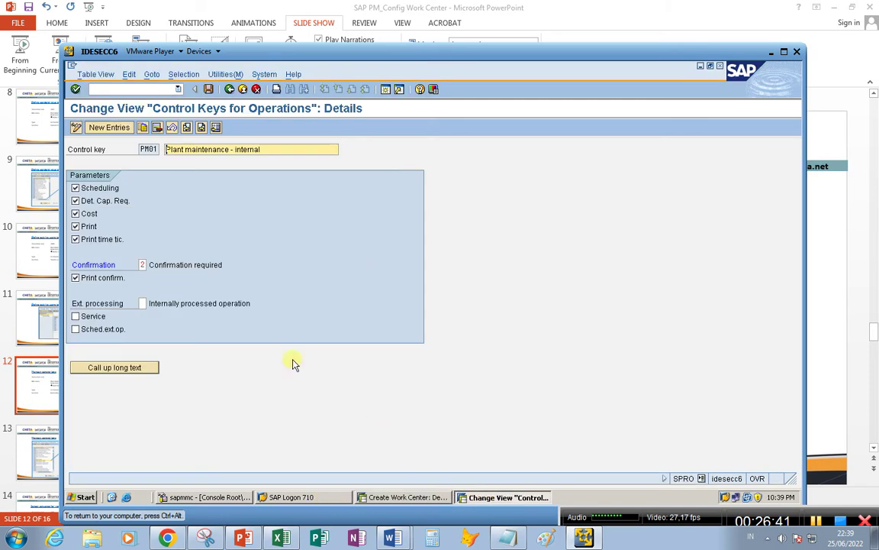
left_click(229, 89)
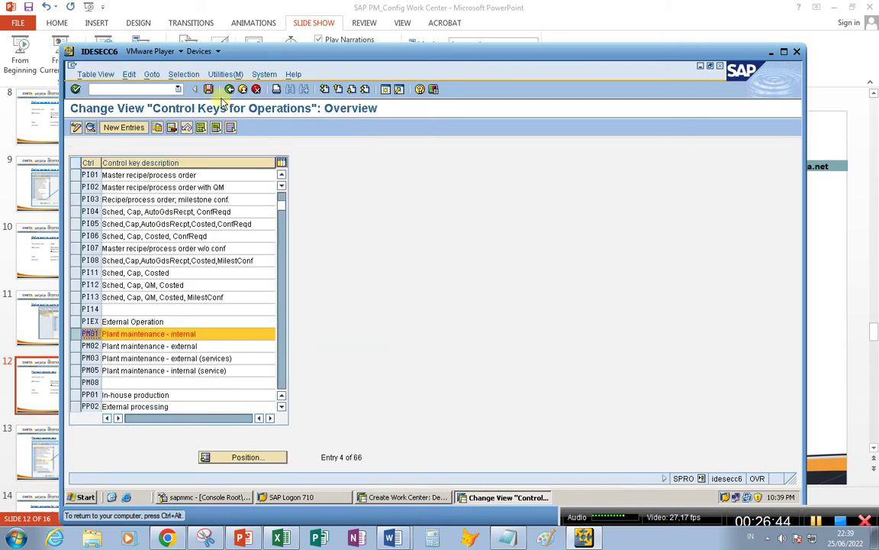
left_click(228, 89)
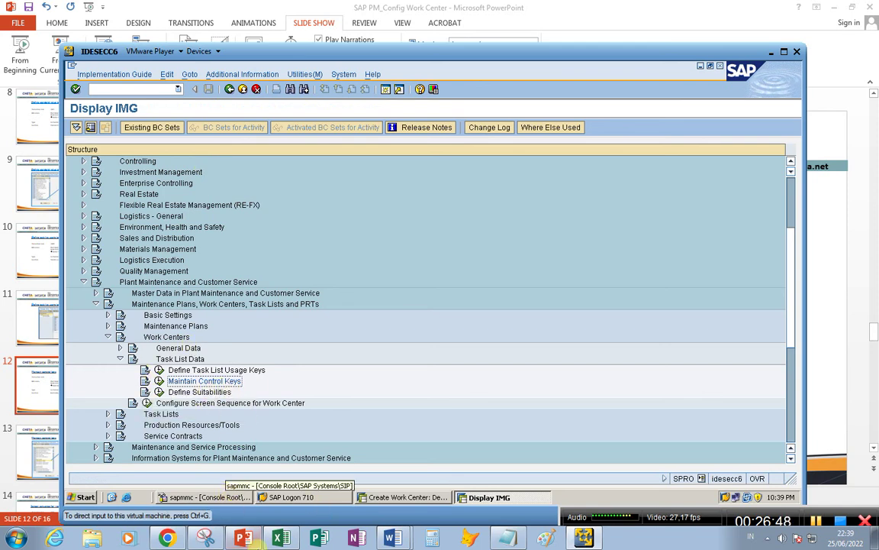
- Switch to PowerPoint and review slide 14, Screen sequence for work centers, against the SAP IMG structure
left_click(255, 539)
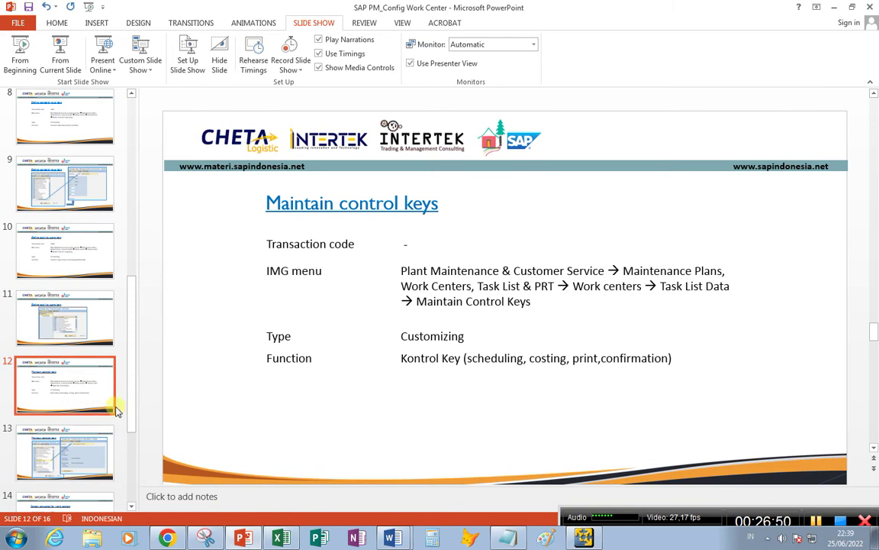
left_click_drag(128, 418, 131, 477)
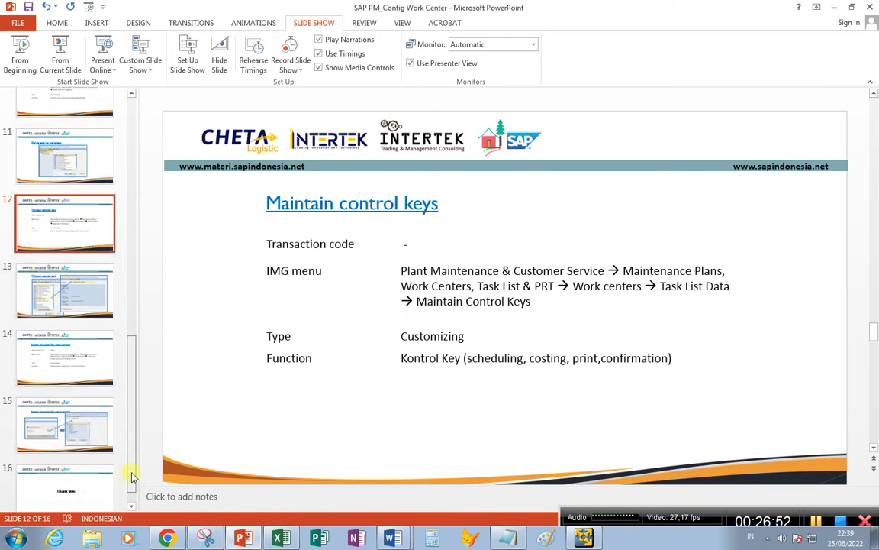
left_click(67, 357)
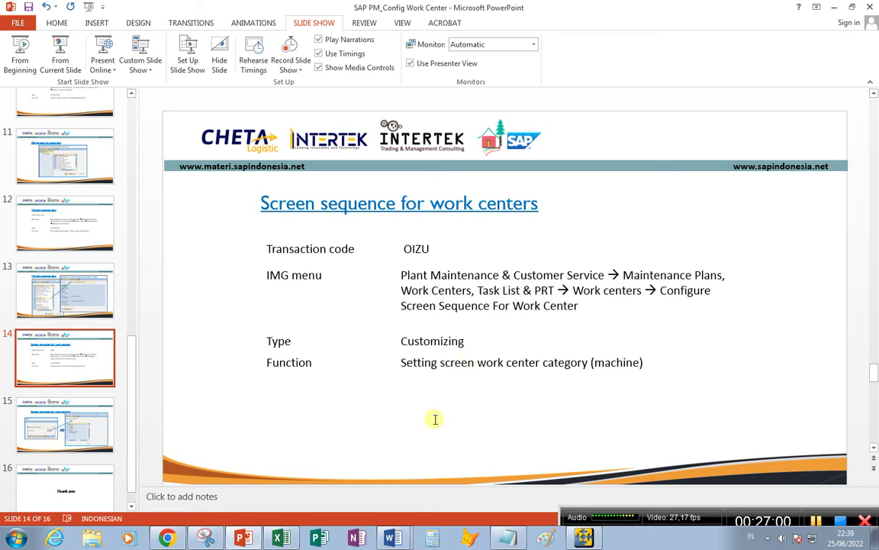
left_click(581, 536)
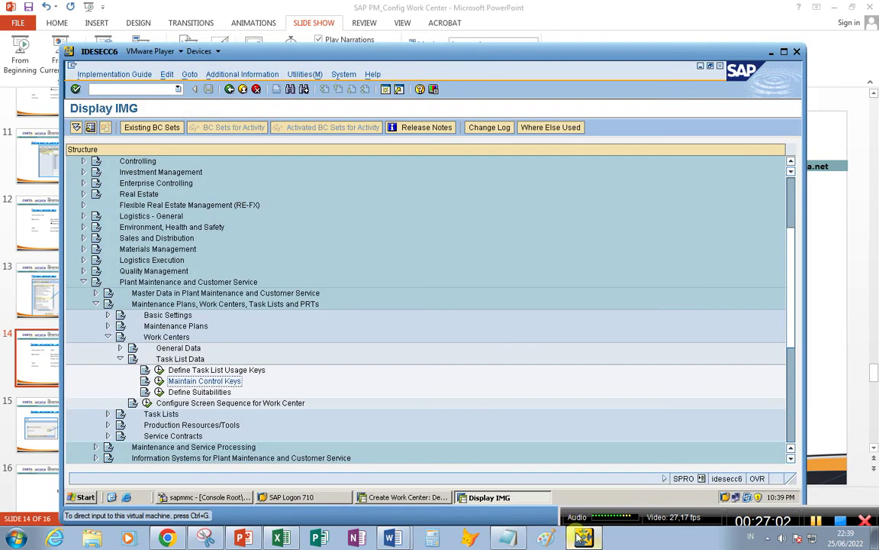
left_click(585, 539)
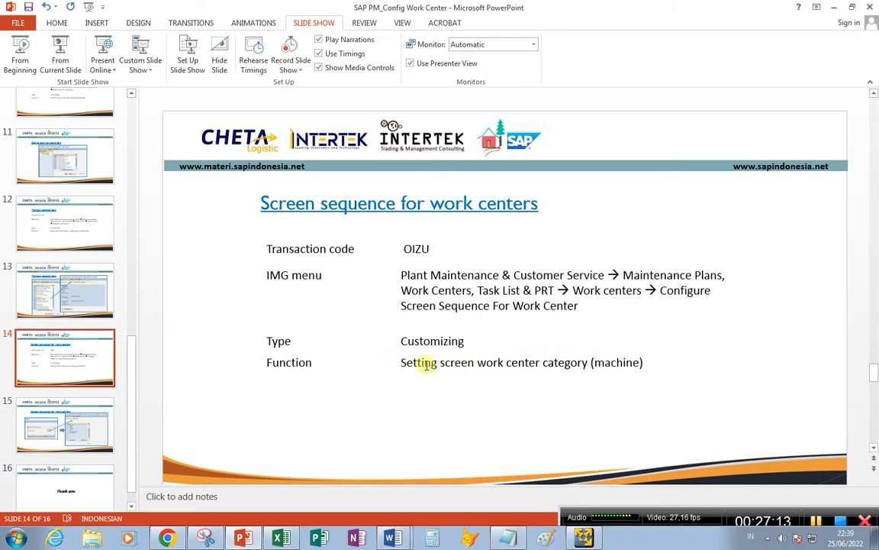
- Return to SAP and collapse the Task List Data node under Work Centers in the IMG
left_click(580, 510)
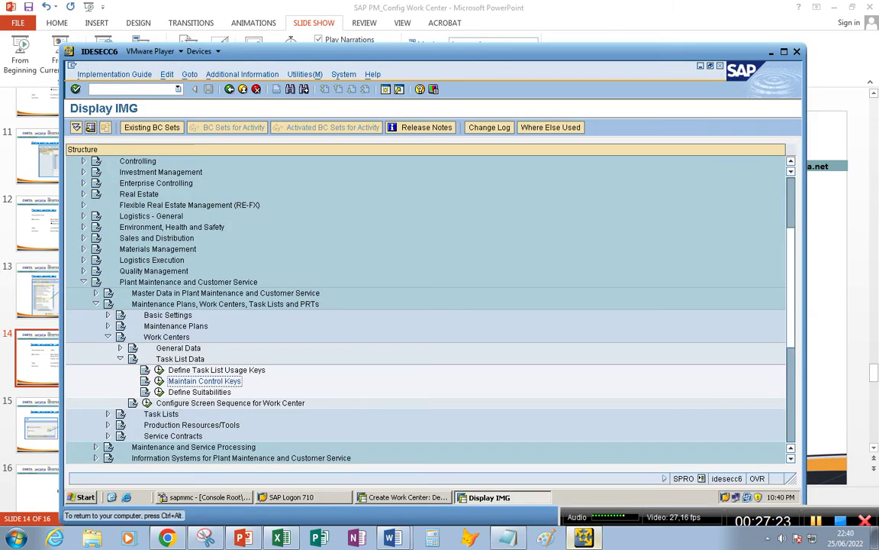
left_click(390, 497)
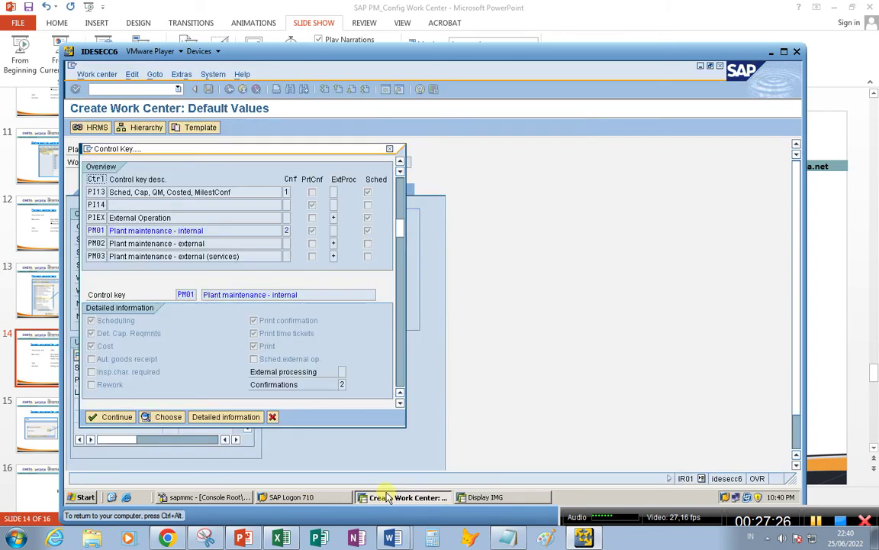
left_click(478, 498)
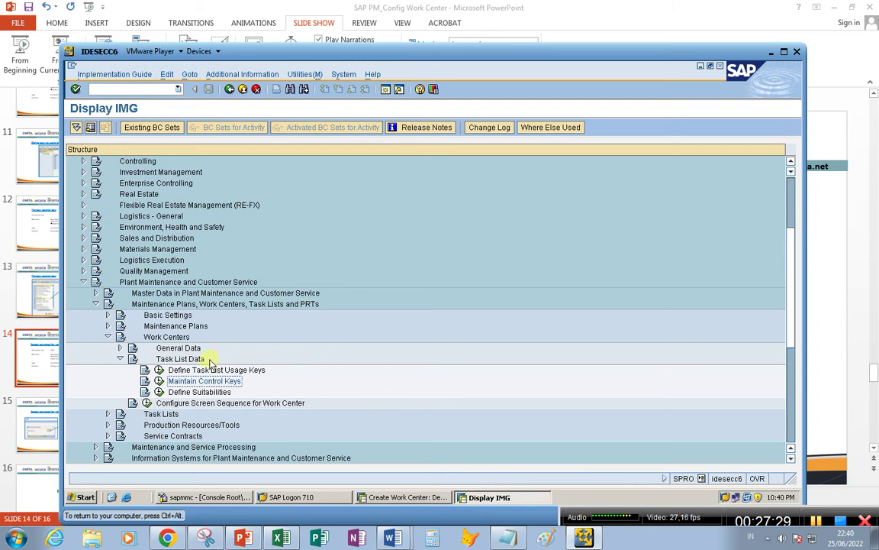
left_click(120, 359)
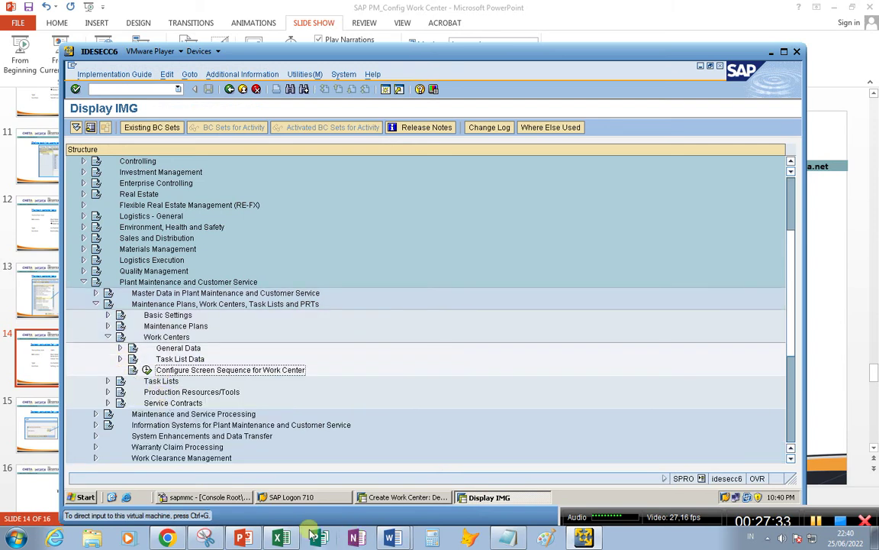
- Check the menu path for Screen Sequence for Work Center in cell D8 of the Excel sheet and return to the SAP IMG
left_click(280, 538)
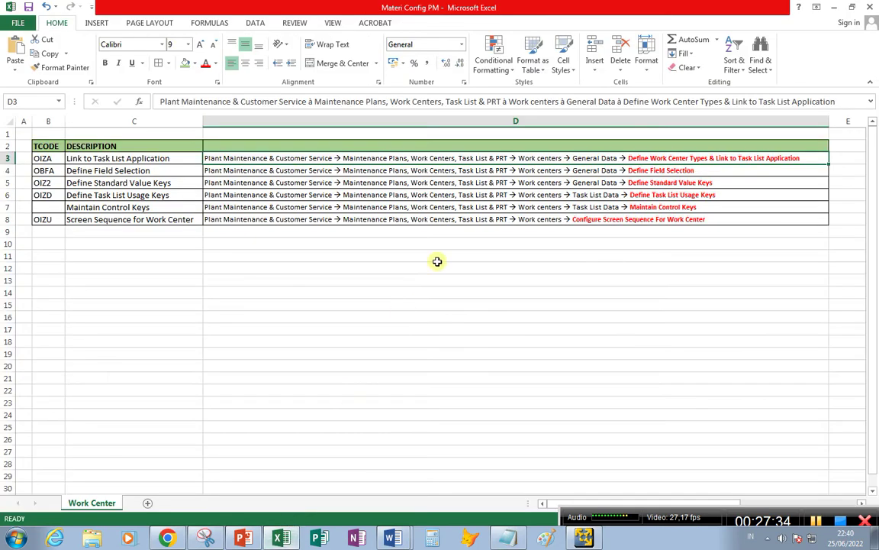
left_click(611, 220)
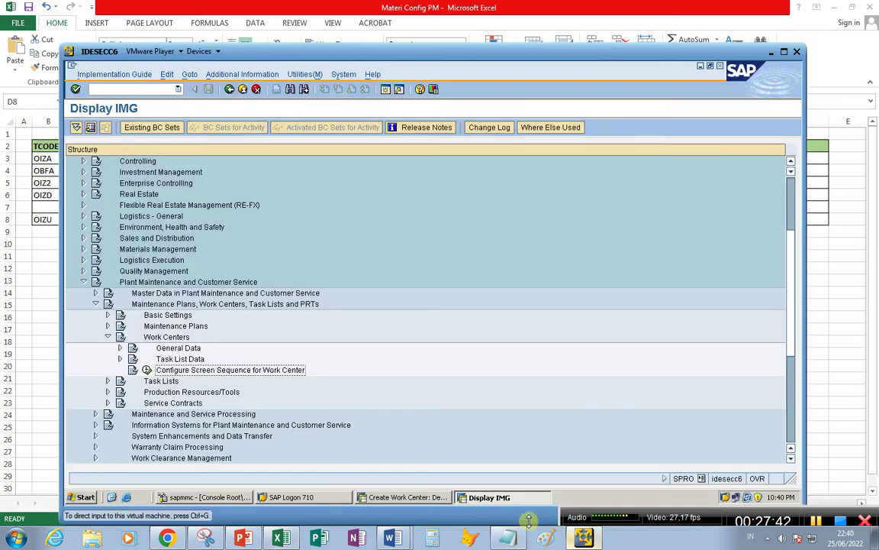
left_click(508, 538)
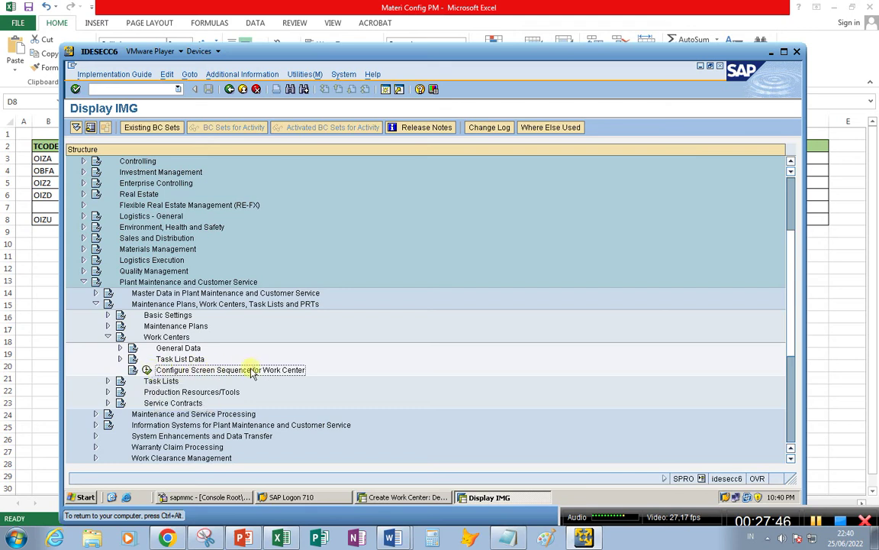
- Open Configure Screen Sequence for Work Center in the IMG for work center category 0001, Machine
left_click(147, 372)
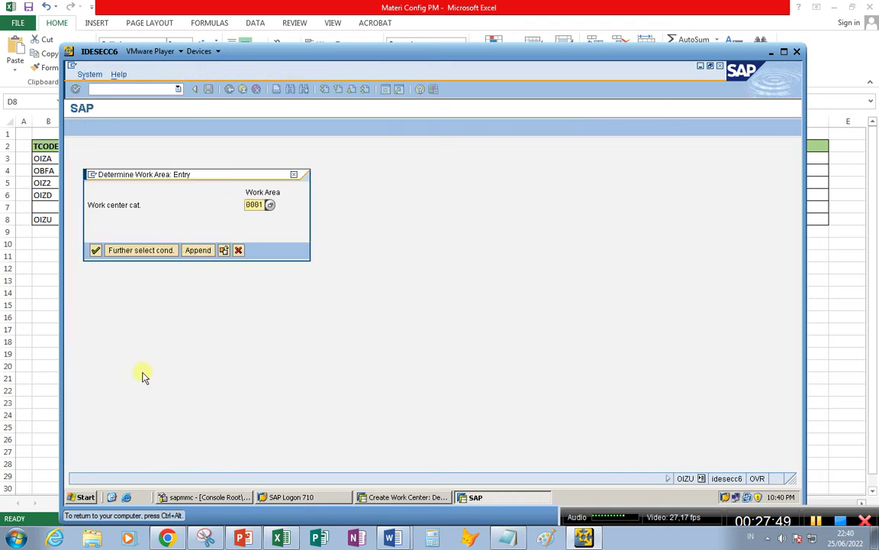
left_click(271, 206)
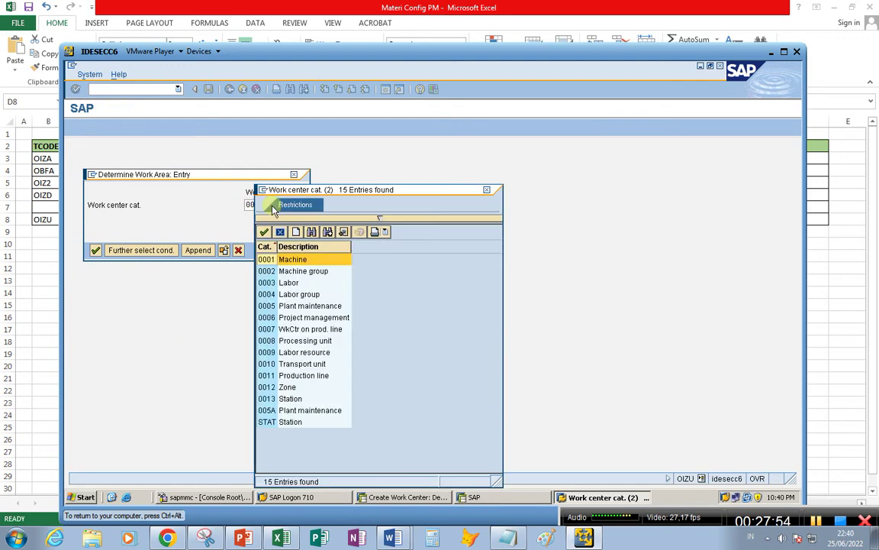
double_click(275, 258)
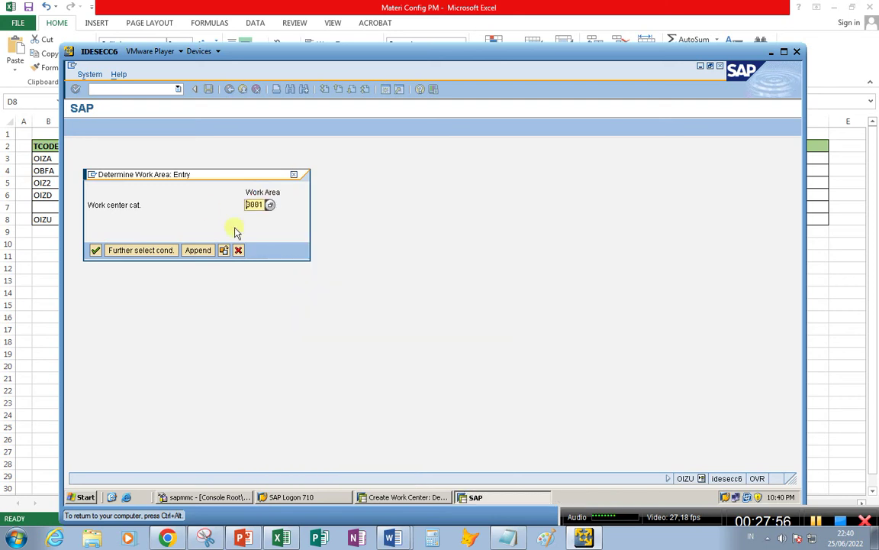
left_click(96, 251)
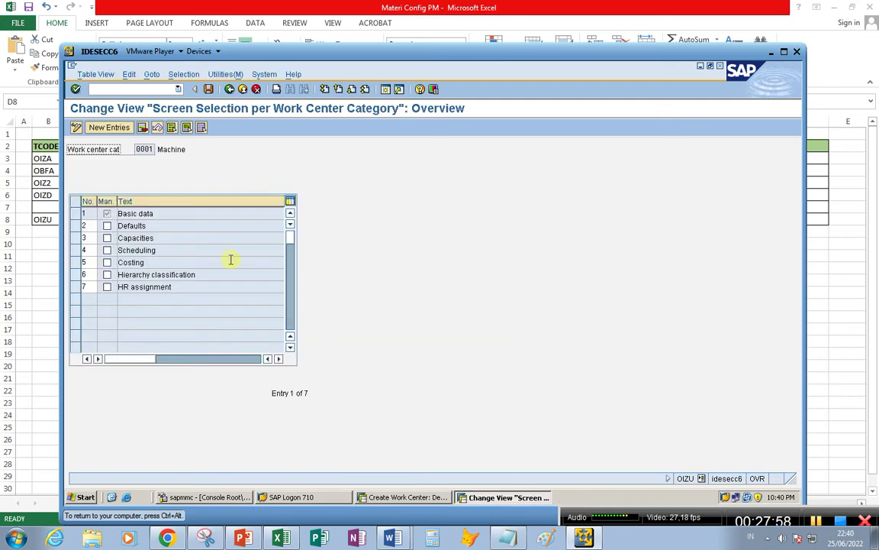
- Mark the Defaults and Capacities screens as mandatory for work center category 0001 and save the screen selection
left_click(108, 226)
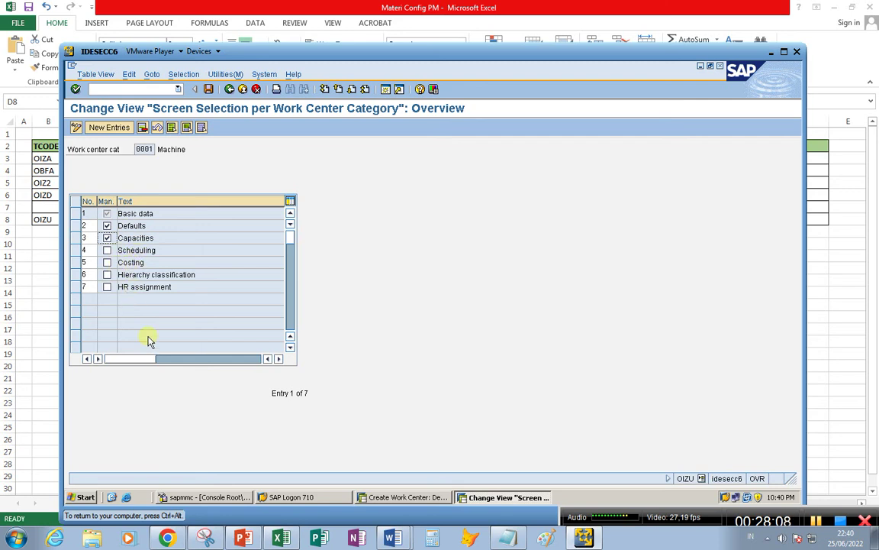
left_click(208, 89)
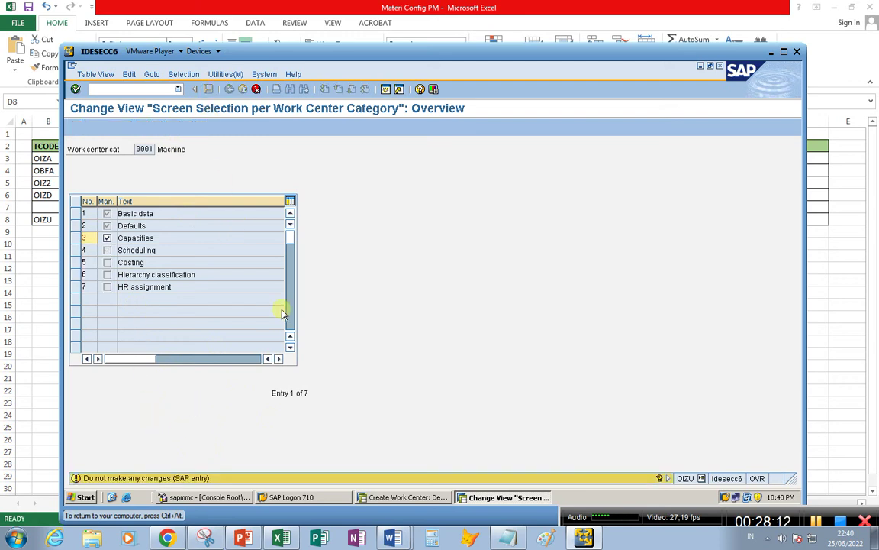
key("ctrl+s")
key("Return")
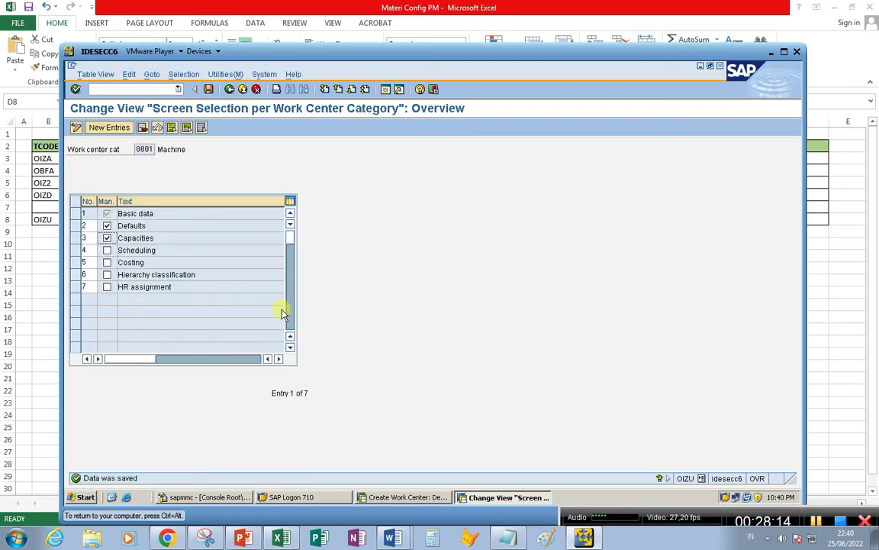
left_click(207, 89)
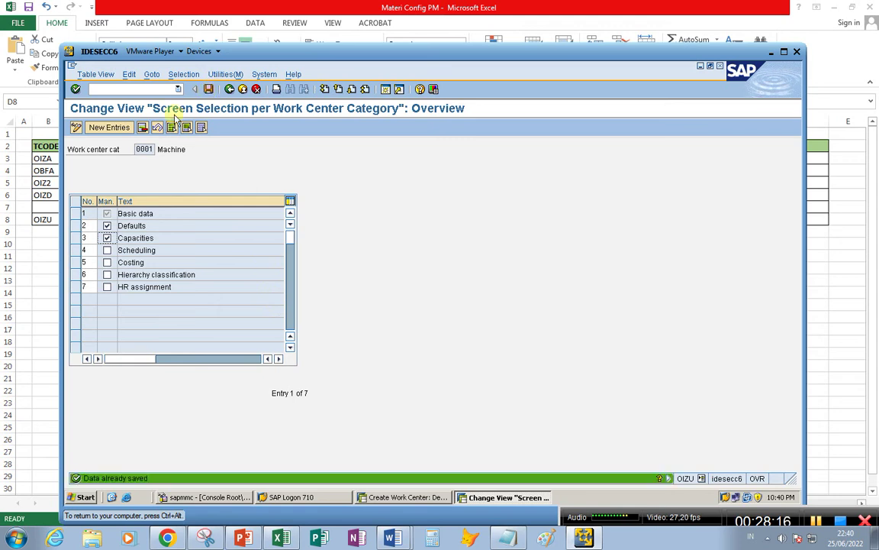
- Abandon the open control key selection and restart creating work center FILL-99 in plant 1000 with category 0001
left_click(395, 497)
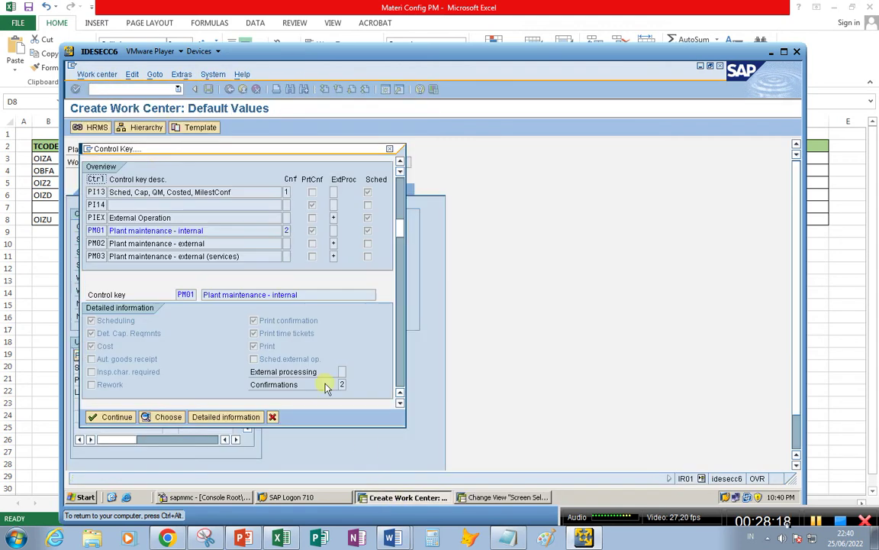
left_click(274, 417)
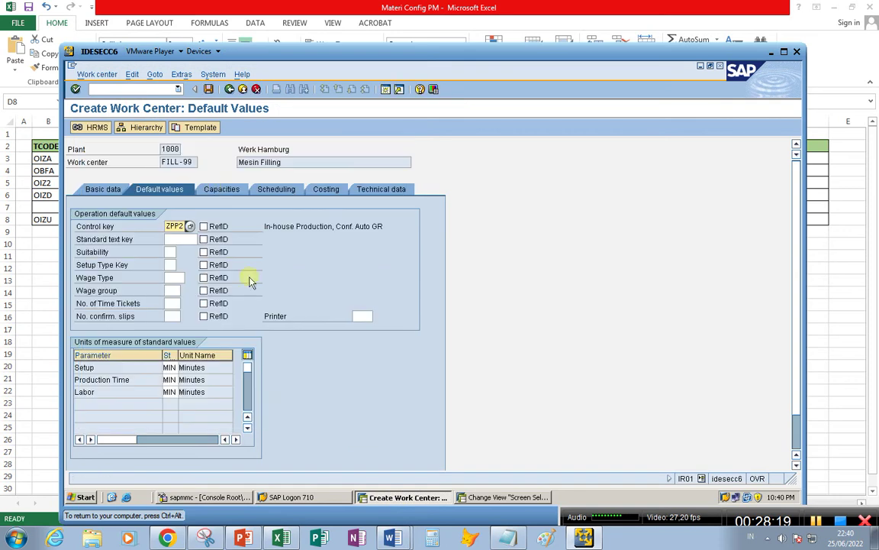
left_click(144, 90)
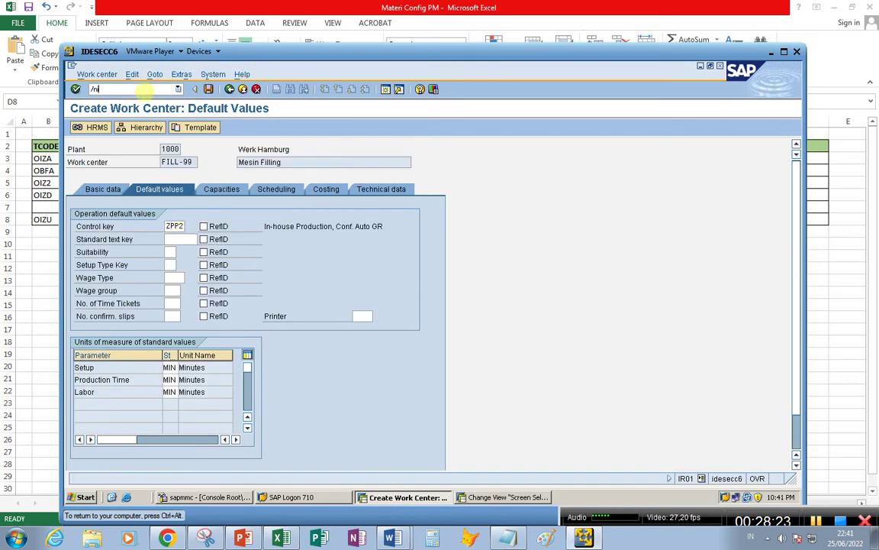
key("Return")
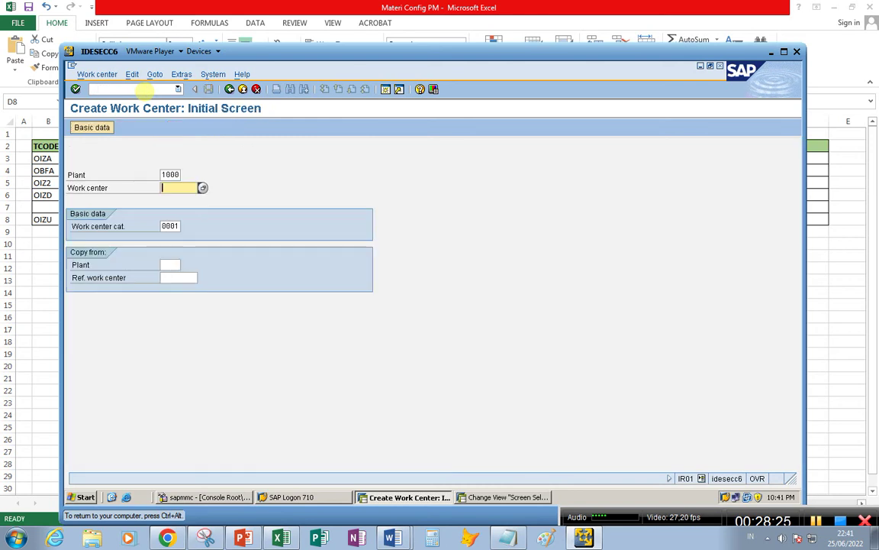
key("Down")
key("Return")
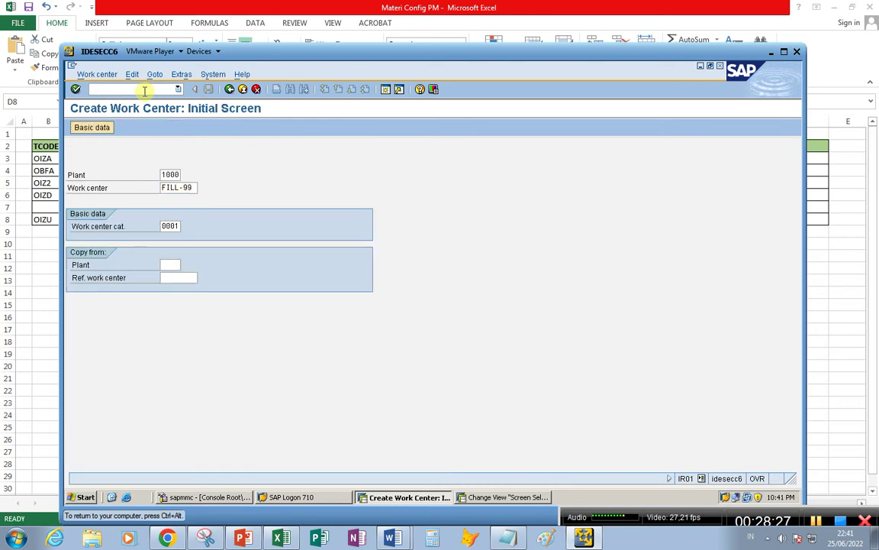
key("Return")
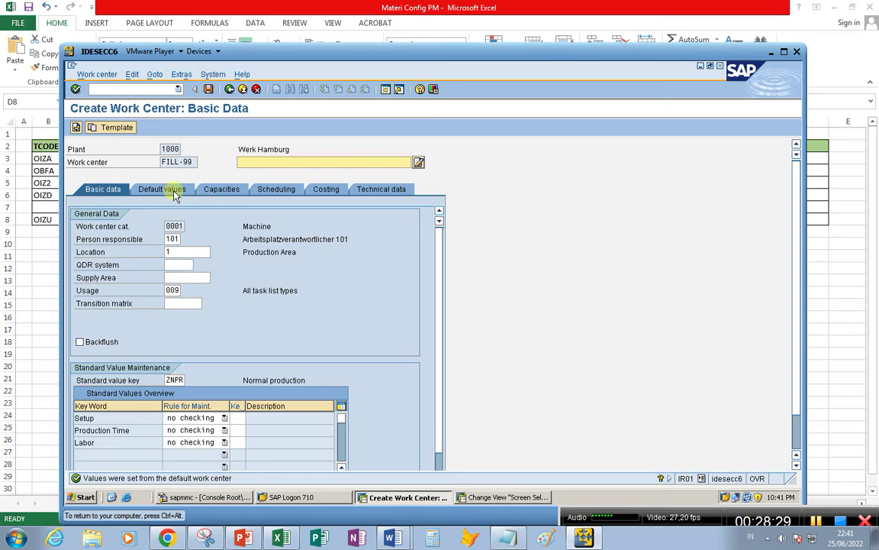
- Enter the description Mesin Filling for work center FILL-99 to get past its basic data
left_click(213, 190)
left_click(253, 162)
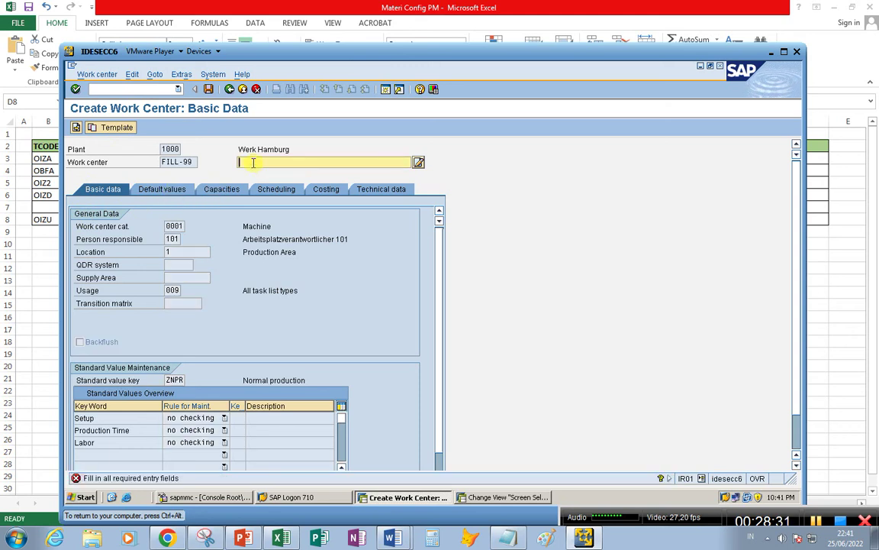
key("Down")
key("Return")
left_click(156, 192)
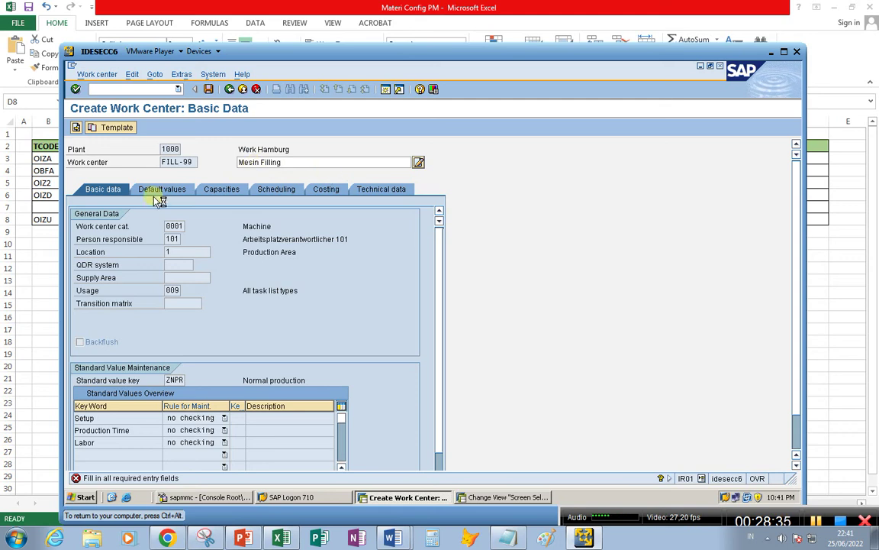
- Examine the Capacities, Scheduling and Costing data of the new work center FILL-99
left_click(205, 191)
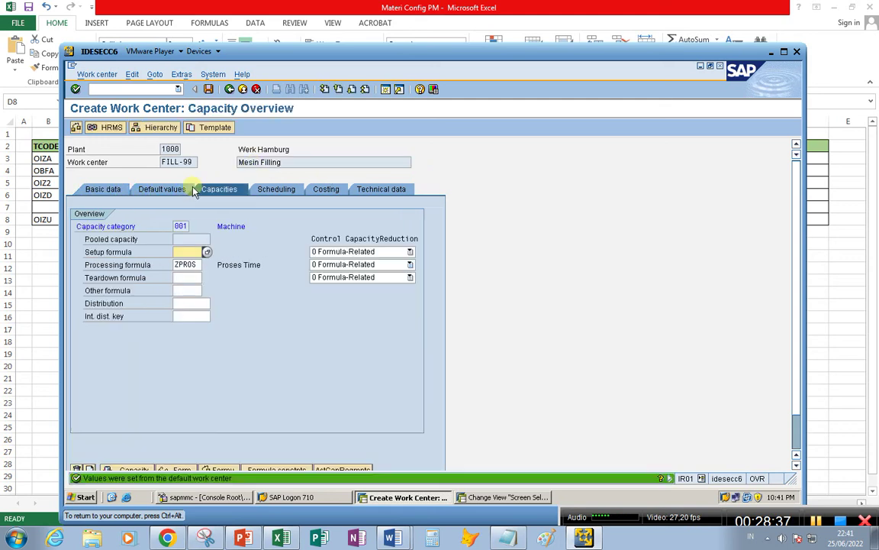
left_click(279, 190)
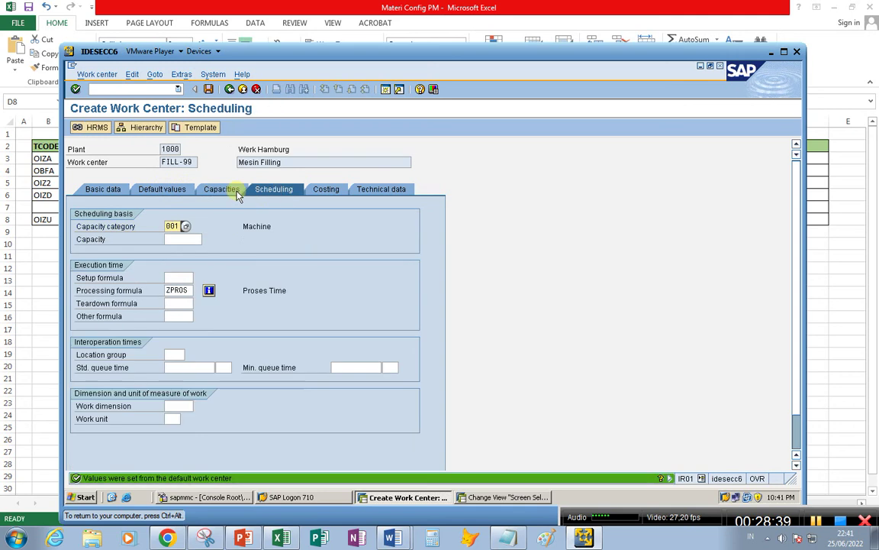
left_click(328, 189)
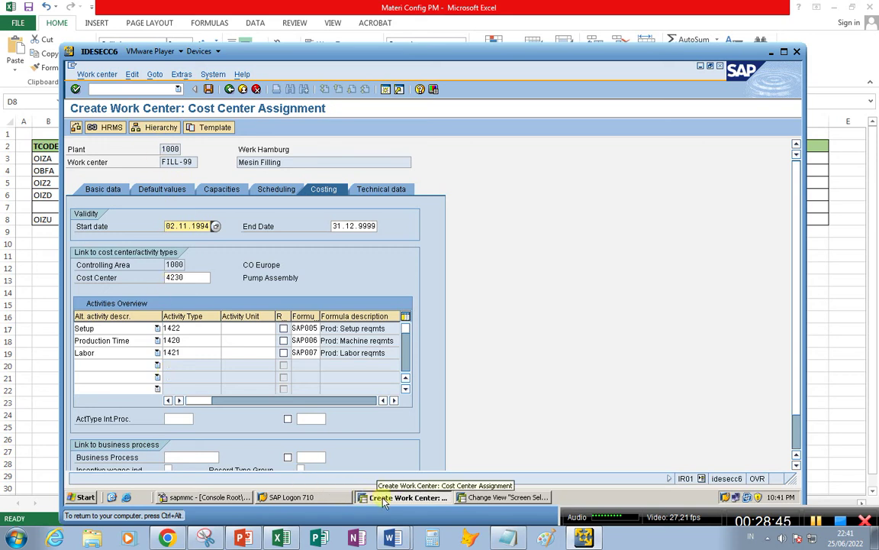
- Save the category 0001 screen selection again and restart work center creation with transaction IR01
left_click(467, 496)
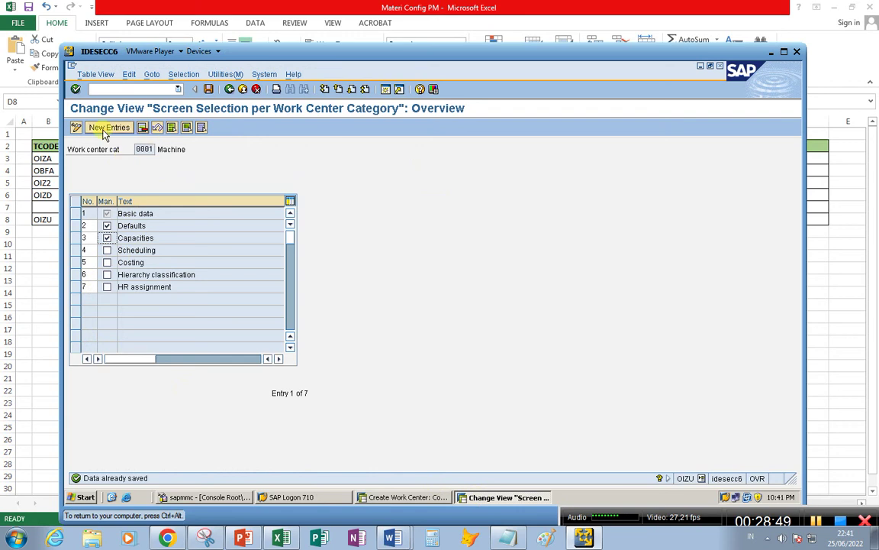
left_click(207, 89)
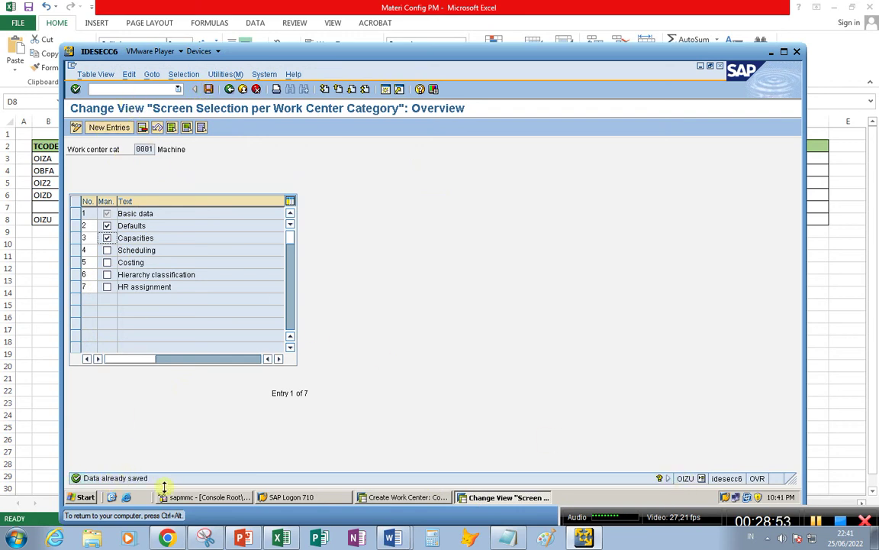
left_click(429, 497)
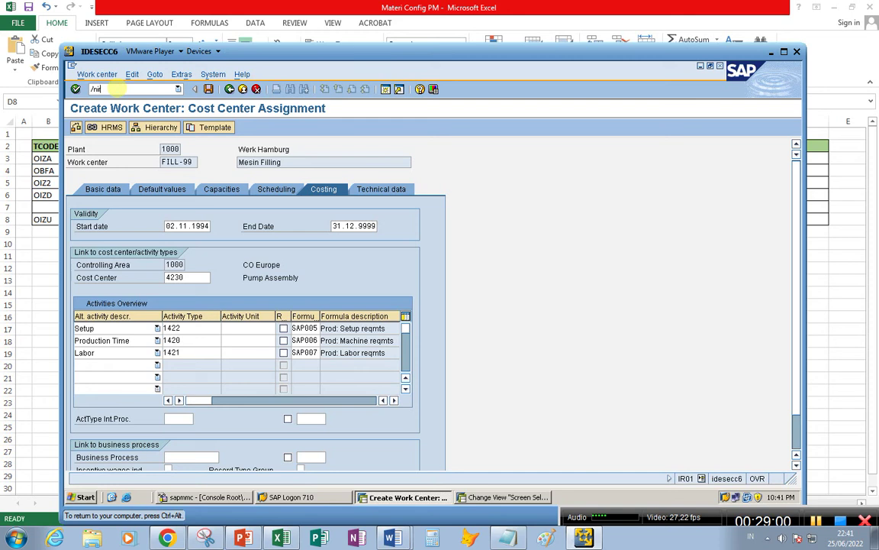
left_click(114, 88)
type("/nir01")
key("Return")
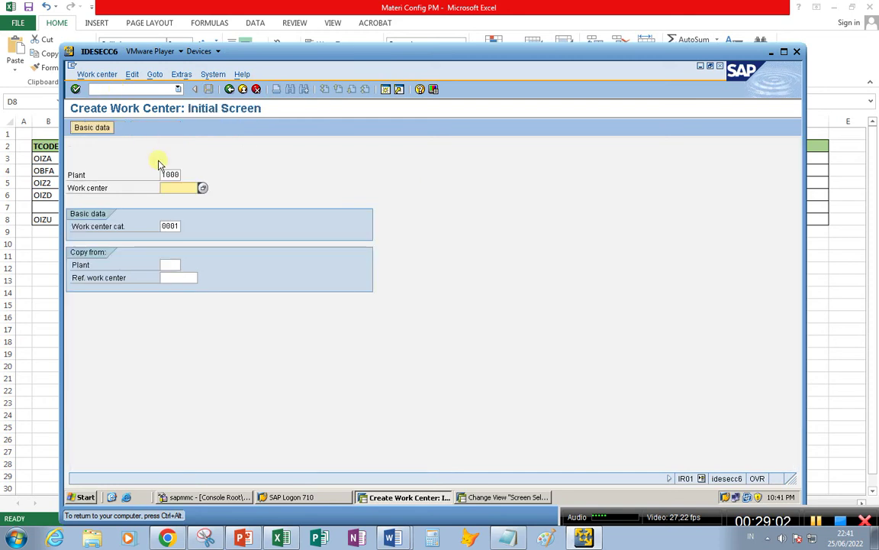
- Start creating work center test2 in plant 1000 with work center category 0001, Machine
left_click(203, 188)
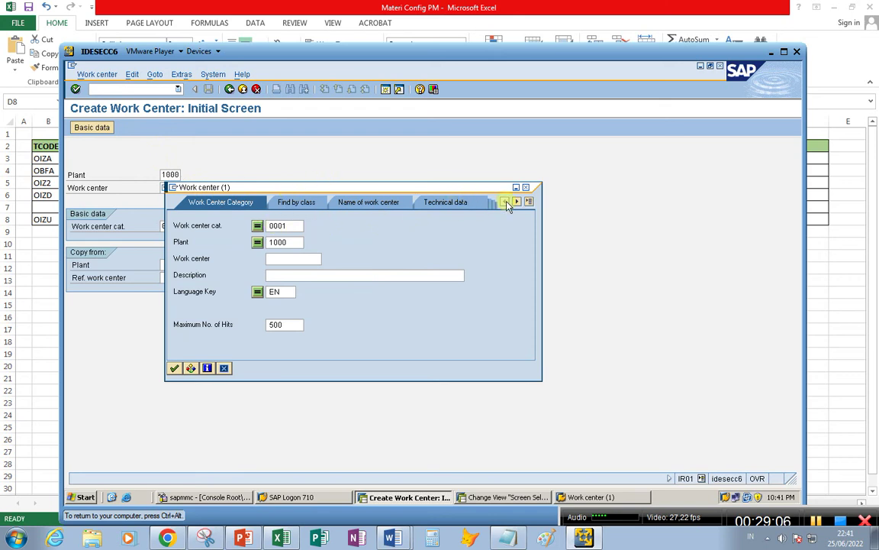
left_click(526, 188)
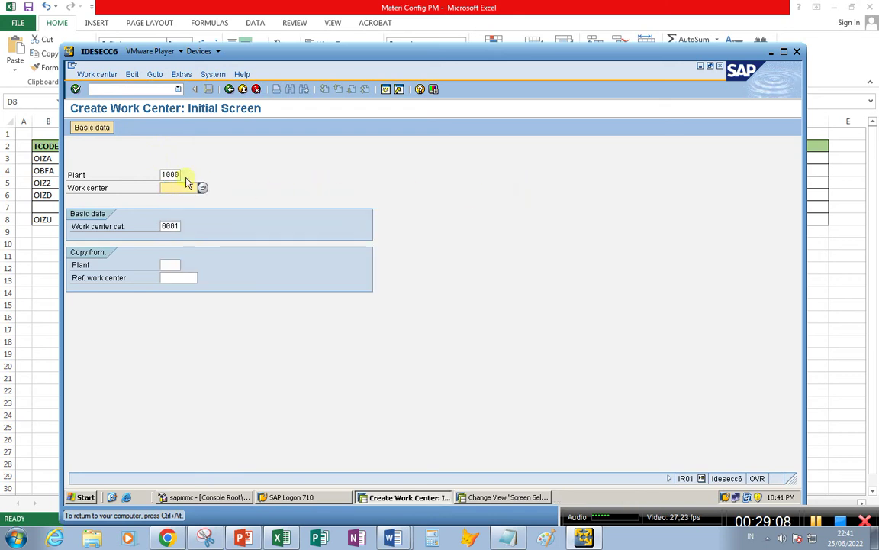
type("test2")
left_click(168, 226)
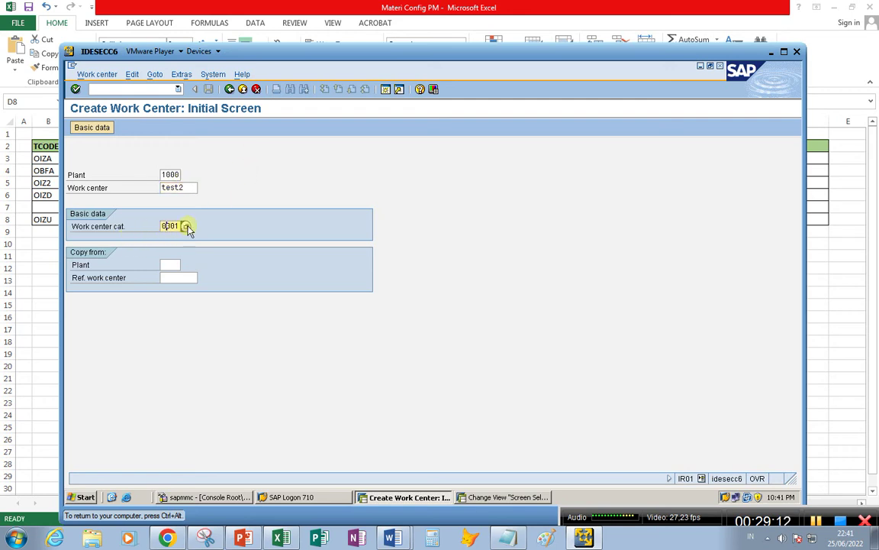
left_click(186, 226)
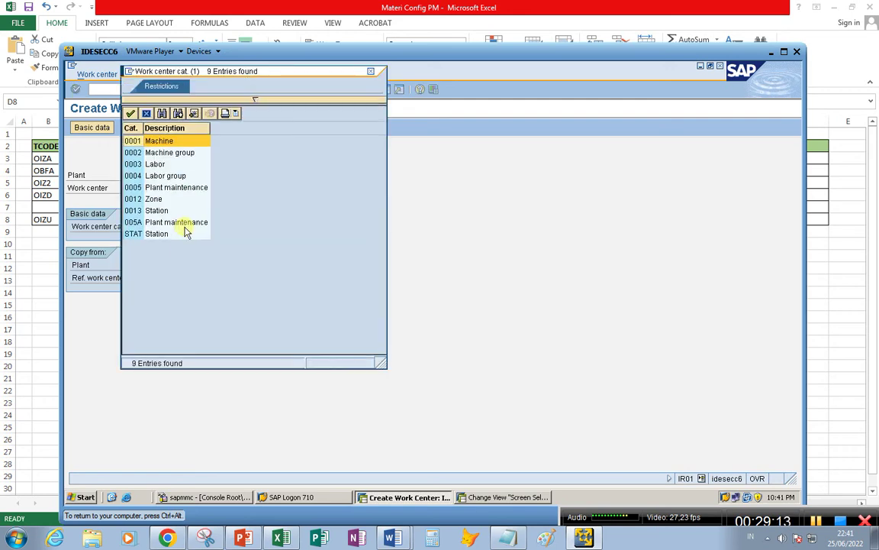
double_click(133, 142)
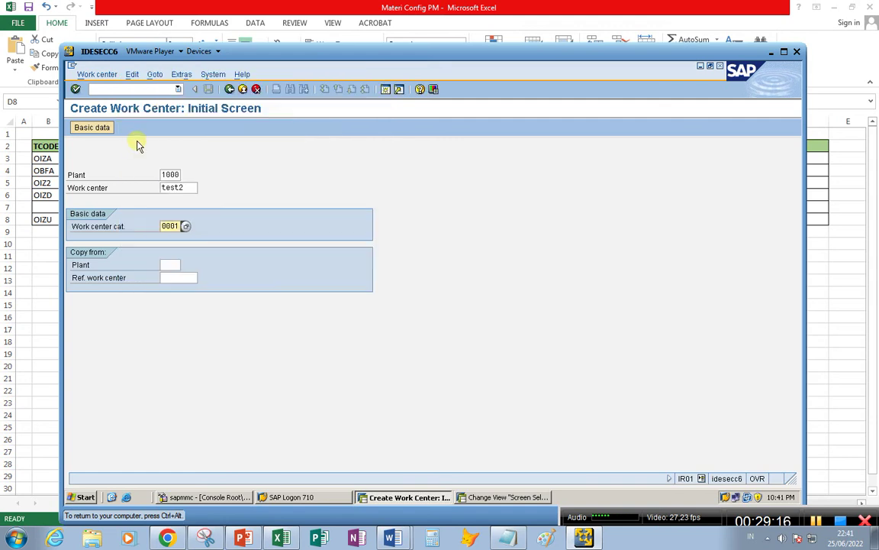
key("Return")
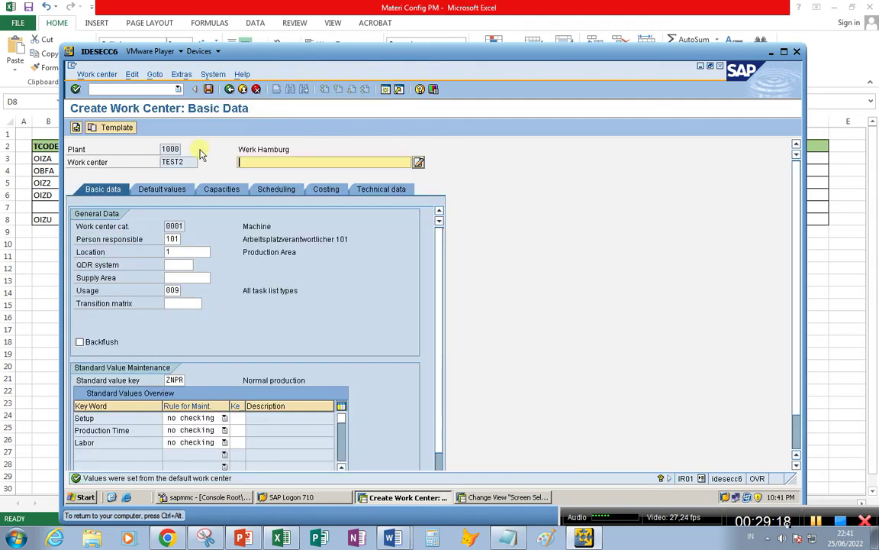
- Describe work center TEST2 as Mesin Filling2 and save it
type("M")
key("Down")
key("Return")
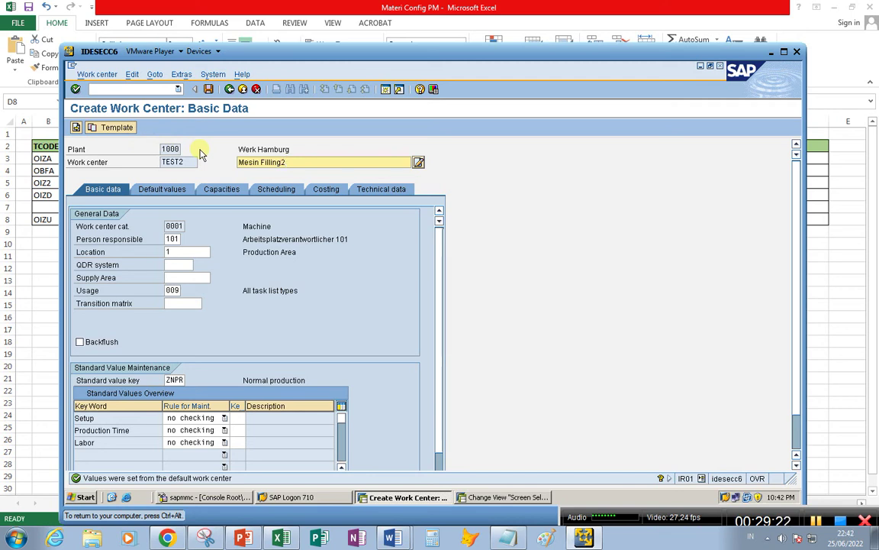
key("Return")
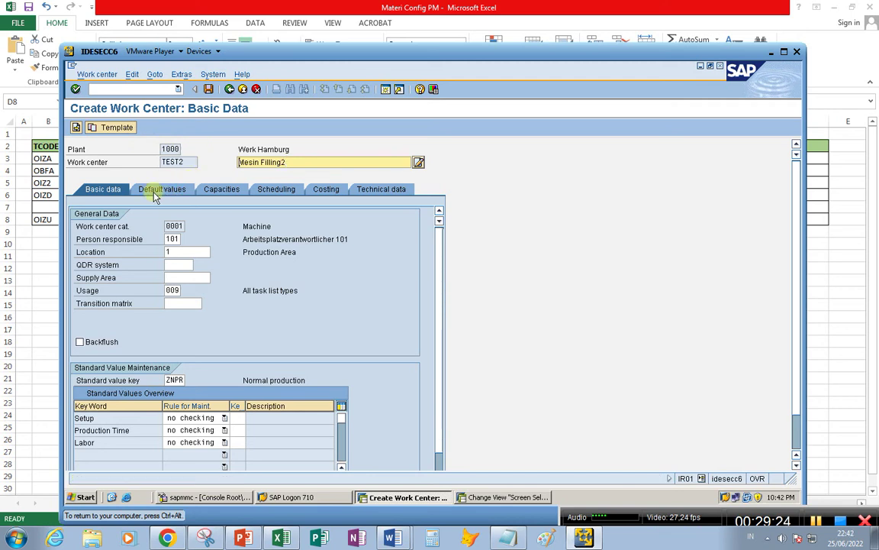
left_click(209, 90)
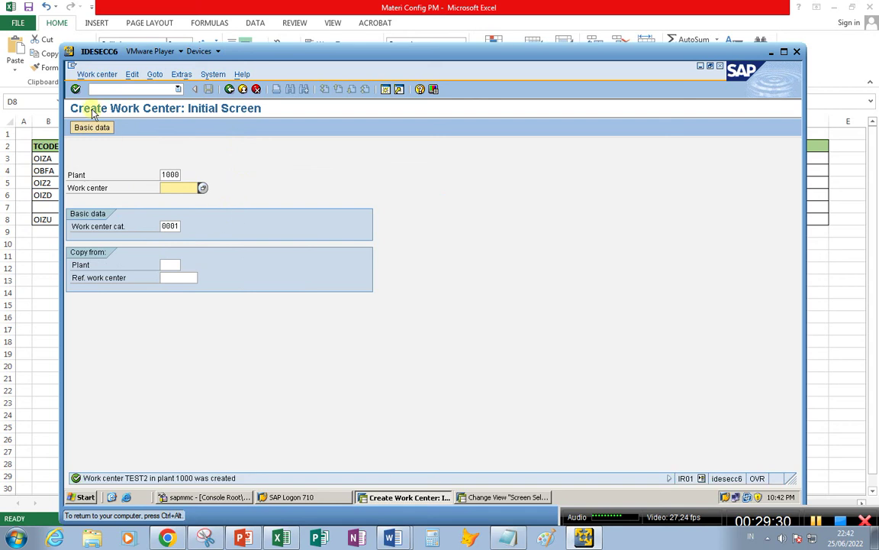
- Open the basic data of work center TEST2 in plant 1000 for changing
left_click(90, 74)
left_click(104, 114)
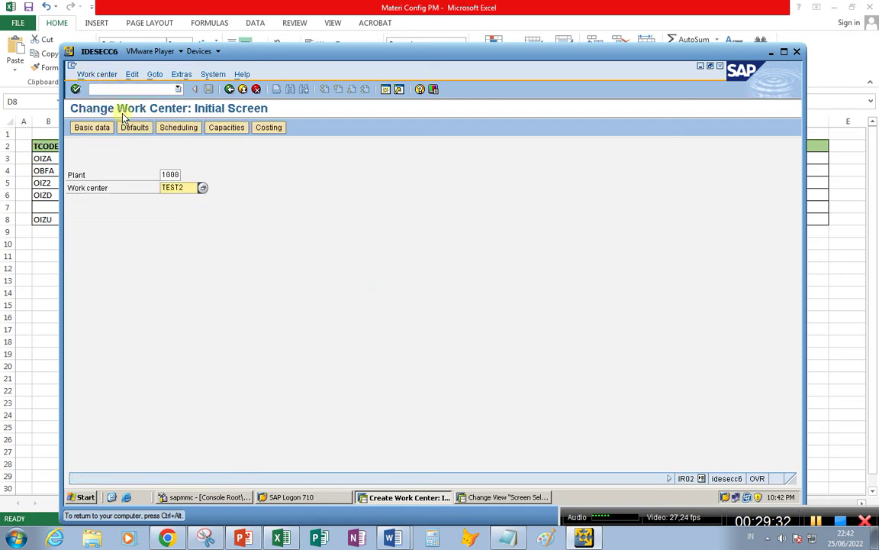
key("Return")
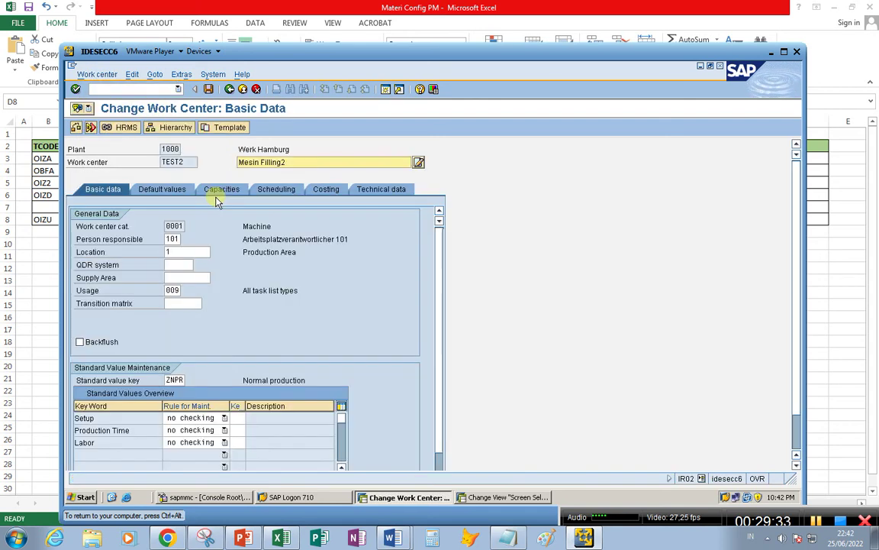
- Examine the default values and scheduling data of TEST2, then try to open Costing with the scheduling capacity category left blank
left_click(159, 188)
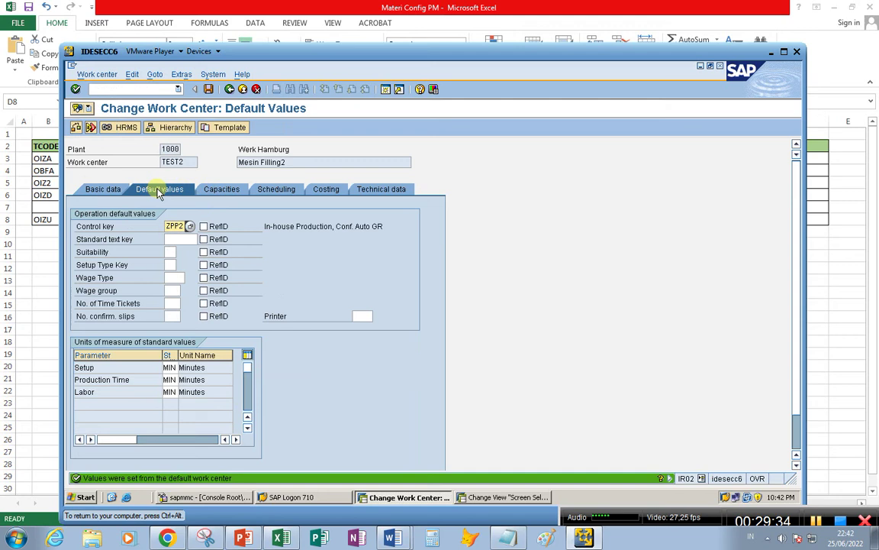
left_click(108, 191)
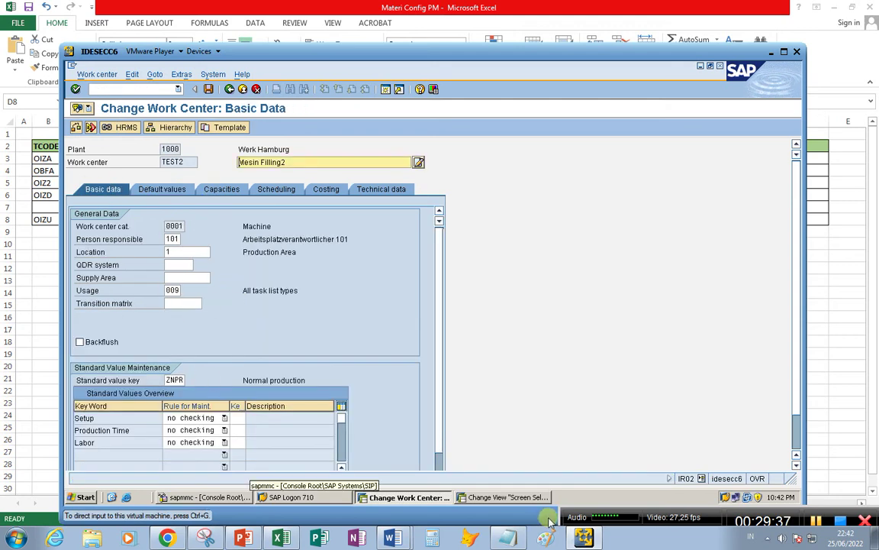
left_click(278, 189)
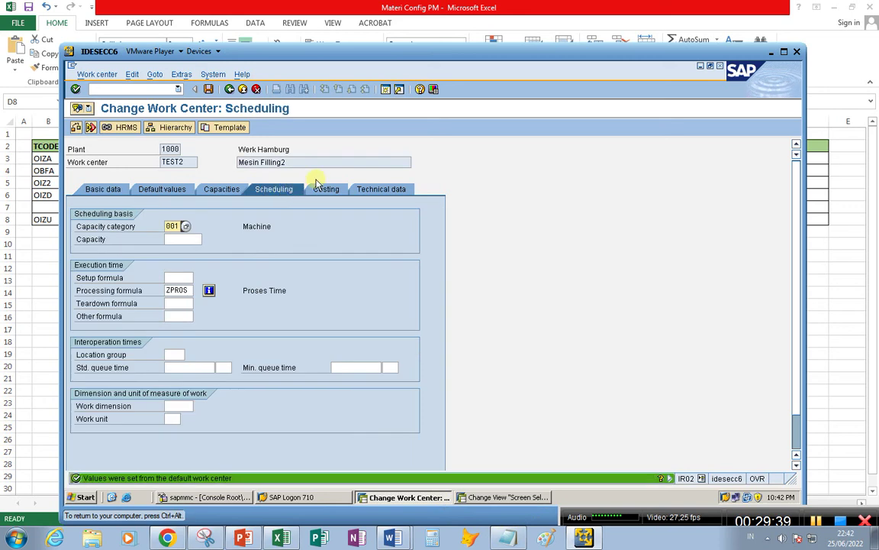
left_click(321, 190)
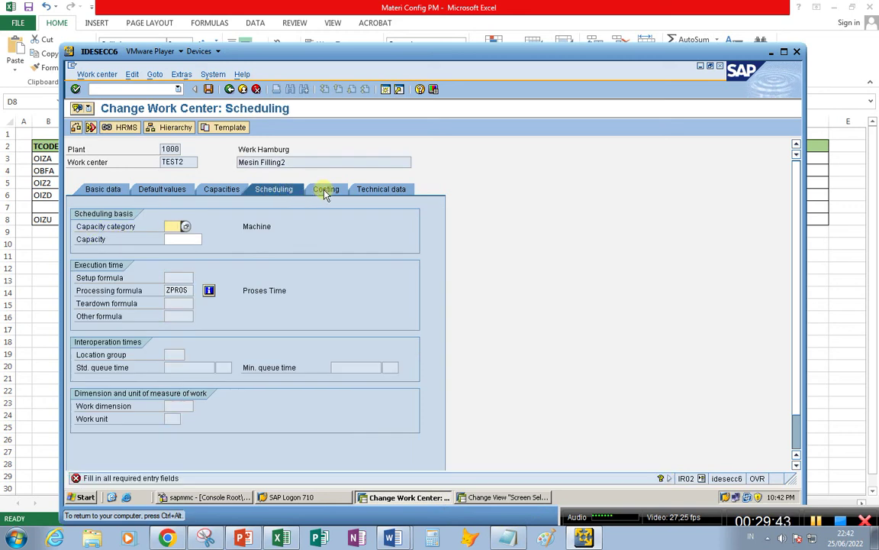
left_click(323, 190)
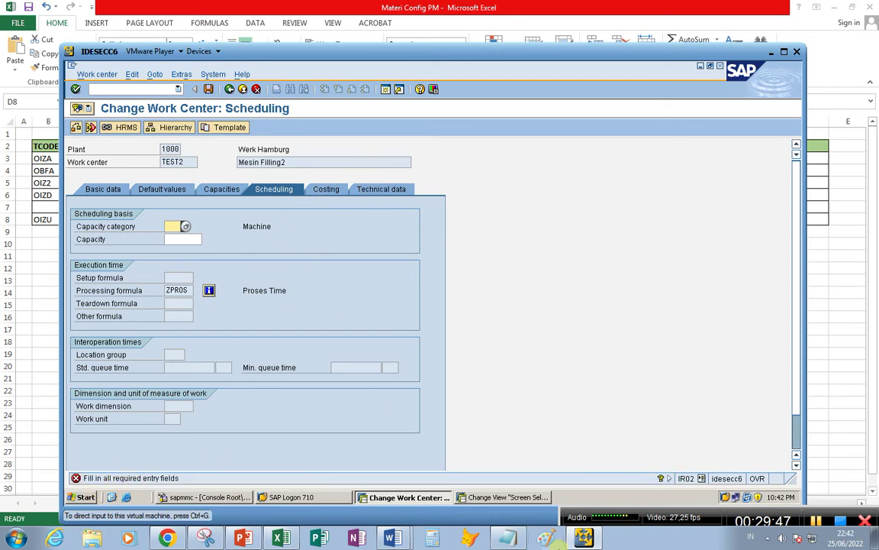
- Revisit the category 0001 screen selection, then review the PowerPoint slides on work center screen sequence and topics to be discussed
left_click(496, 498)
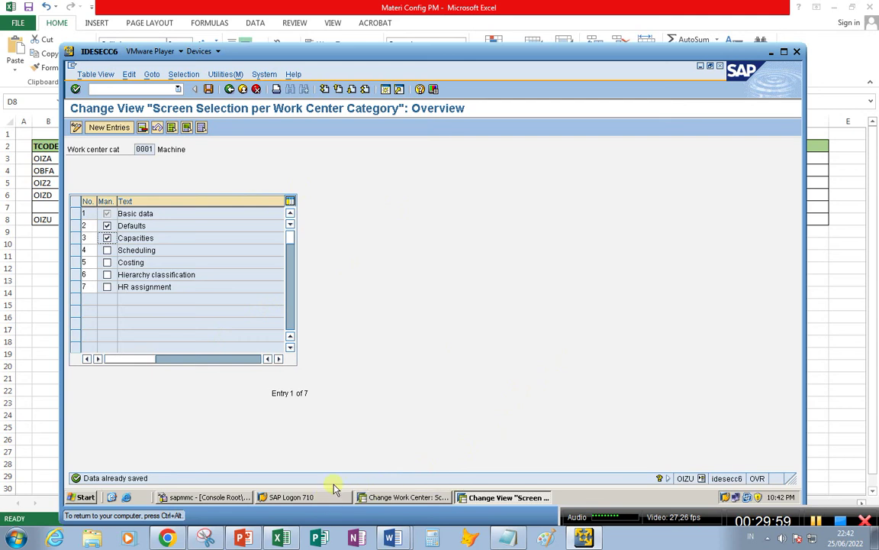
left_click(298, 497)
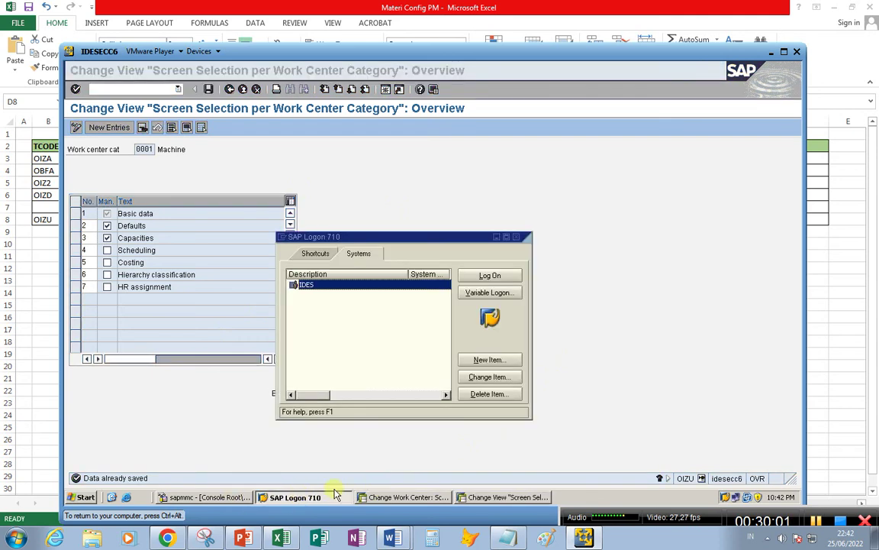
left_click(572, 293)
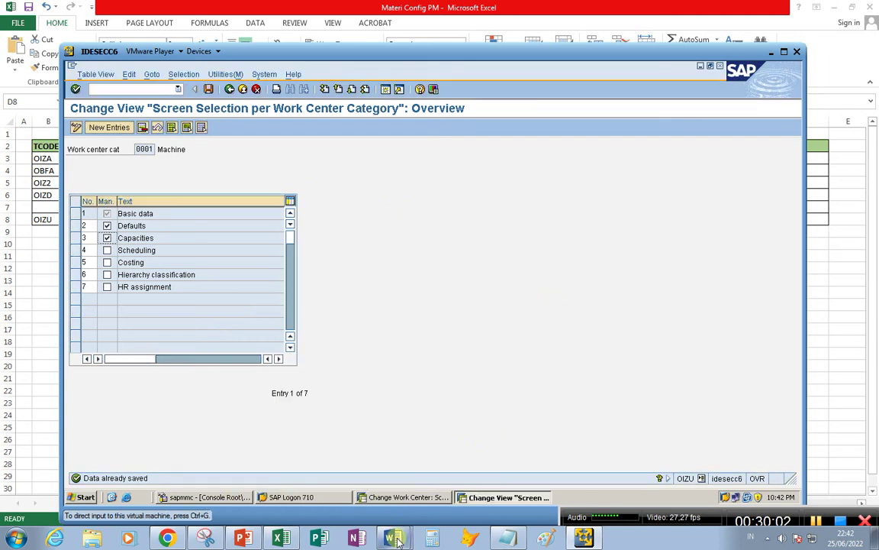
left_click(245, 539)
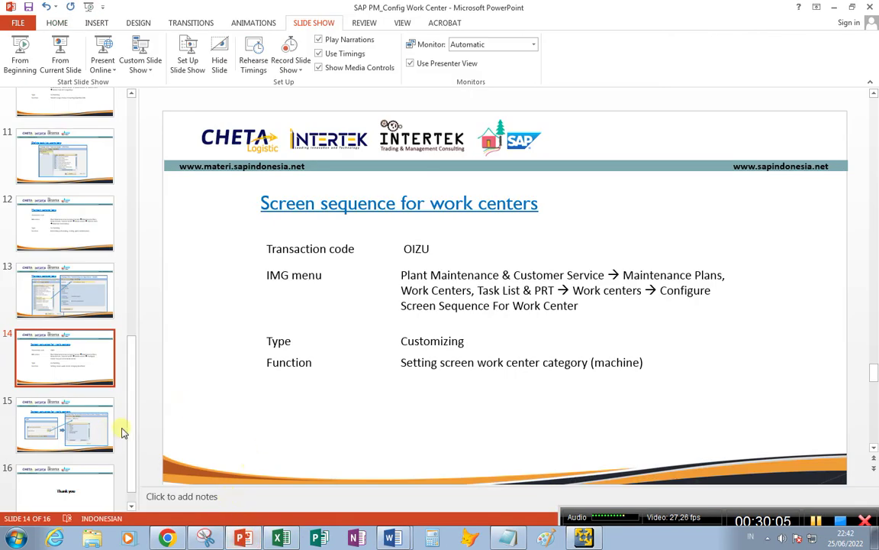
left_click(66, 418)
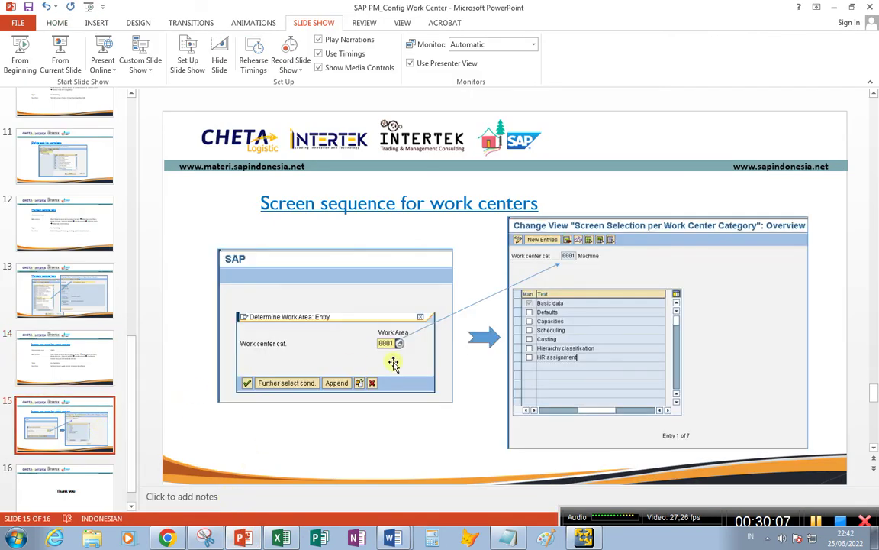
left_click_drag(134, 382, 129, 144)
left_click(83, 185)
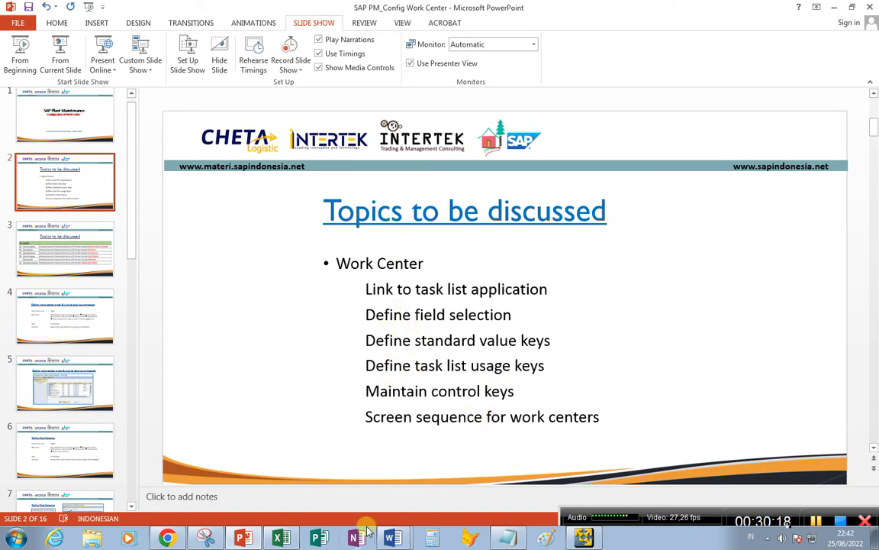
- Switch to the Excel workbook and review the IMG paths for the work center configuration topics
left_click(282, 539)
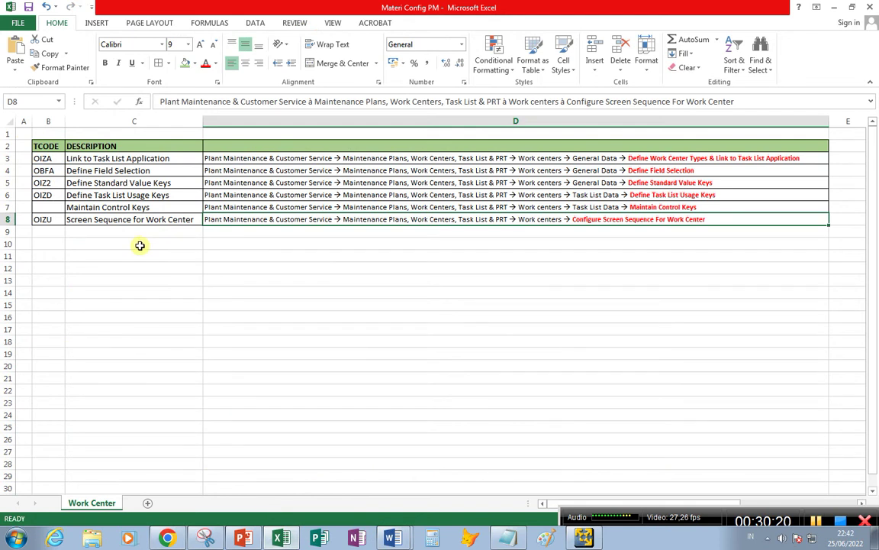
left_click(278, 170)
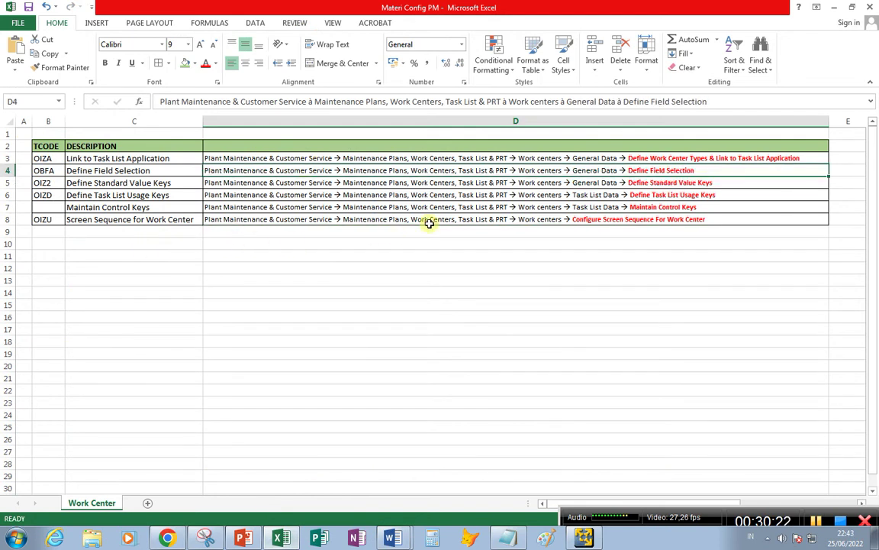
left_click(134, 245)
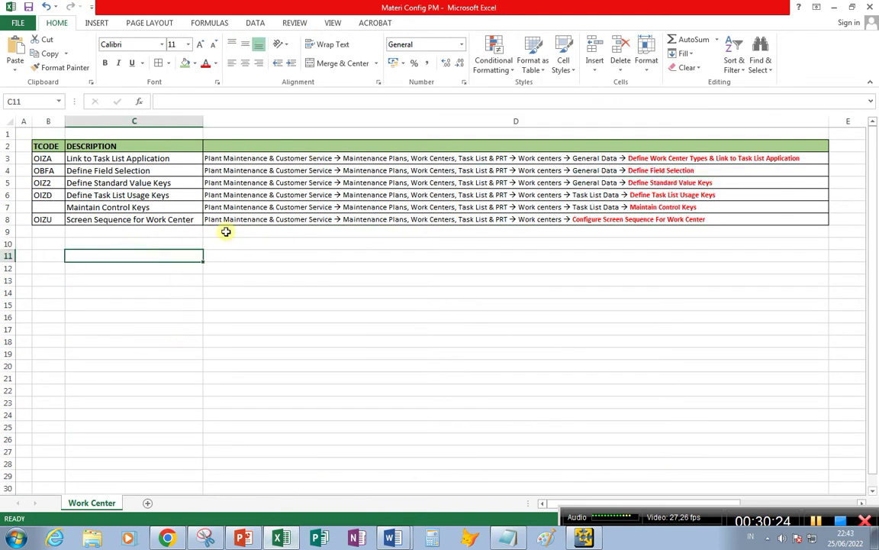
left_click(273, 146)
left_click(256, 160)
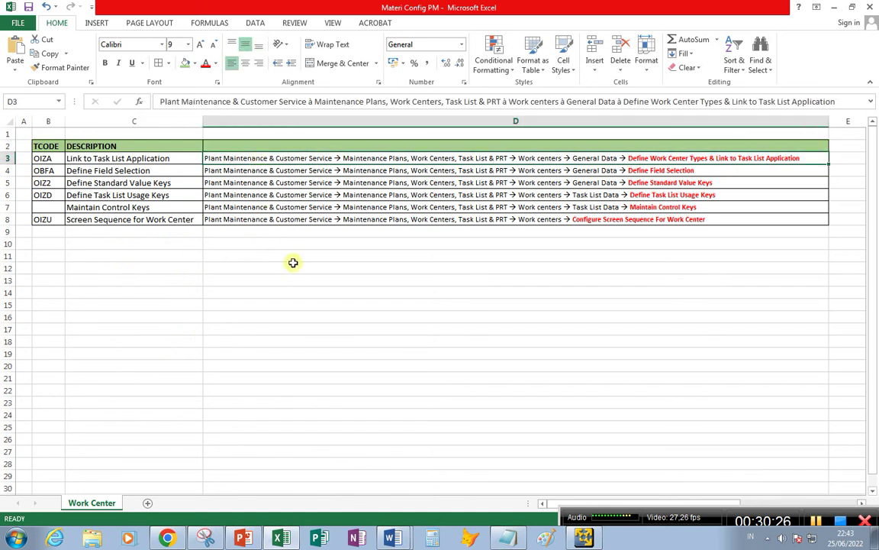
left_click(250, 243)
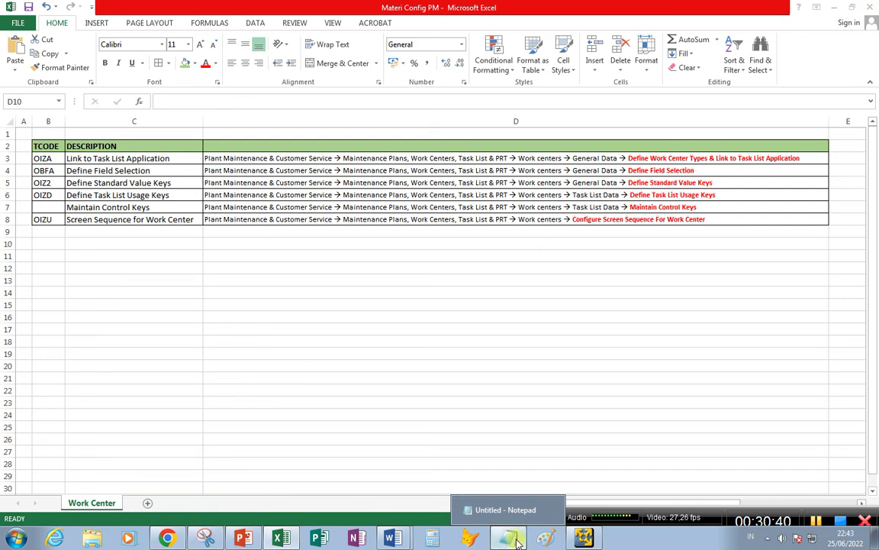
- Switch to the Notepad notes and insert four blank lines below the SAP PM Config Work Center line
left_click(458, 456)
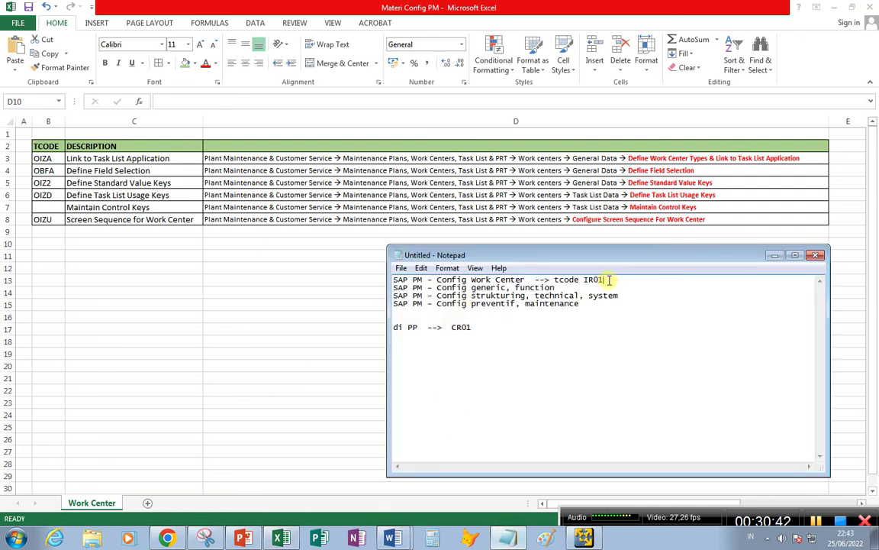
left_click_drag(609, 280, 395, 278)
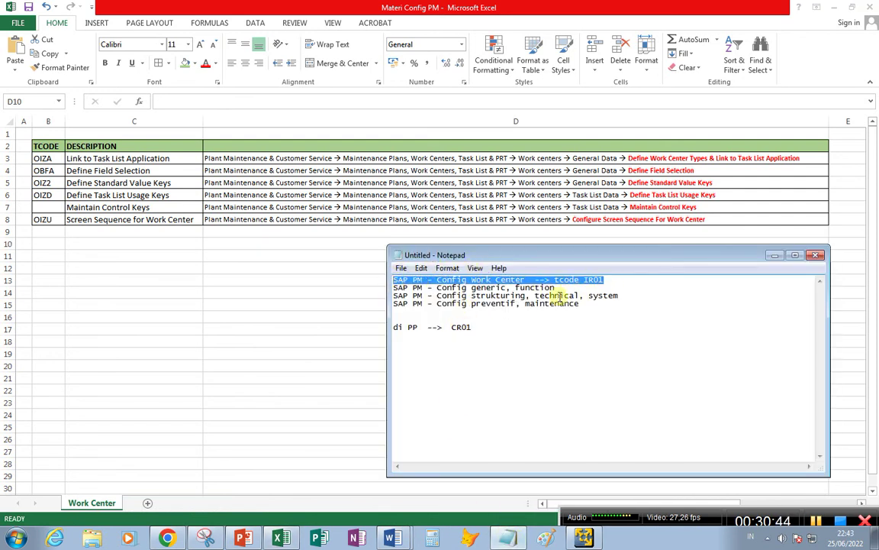
left_click(578, 283)
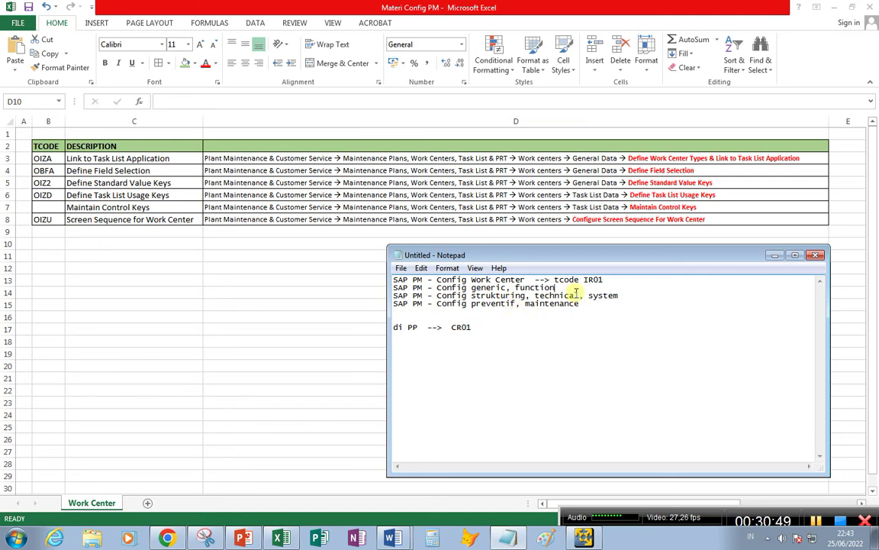
left_click(611, 281)
key("Return")
key("Return")
key("Return")
key("Return")
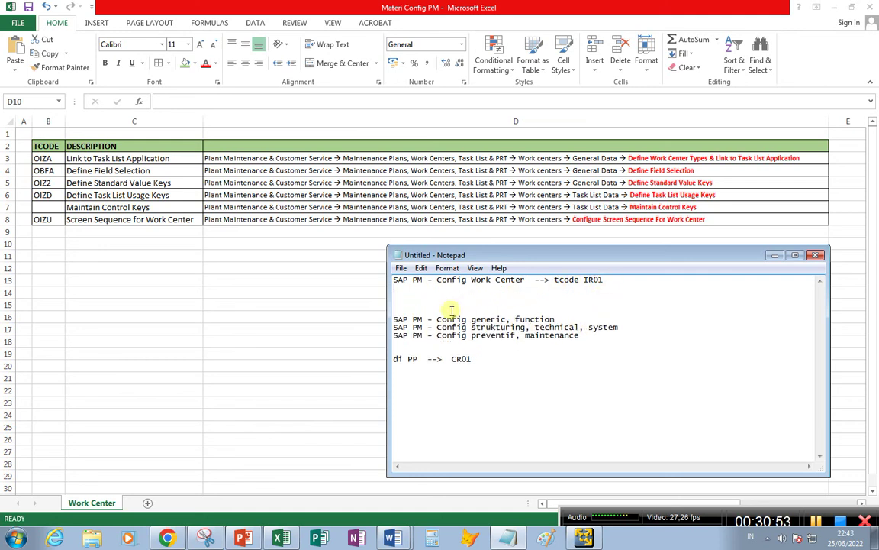
- Highlight the Config Work Center topic and its tcode IR01 in the notes for review
left_click_drag(616, 280, 385, 279)
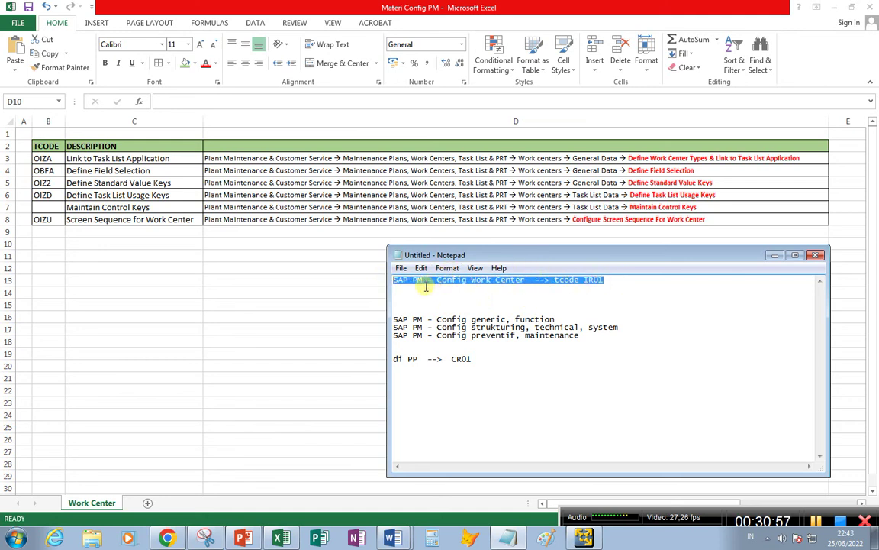
key("Down")
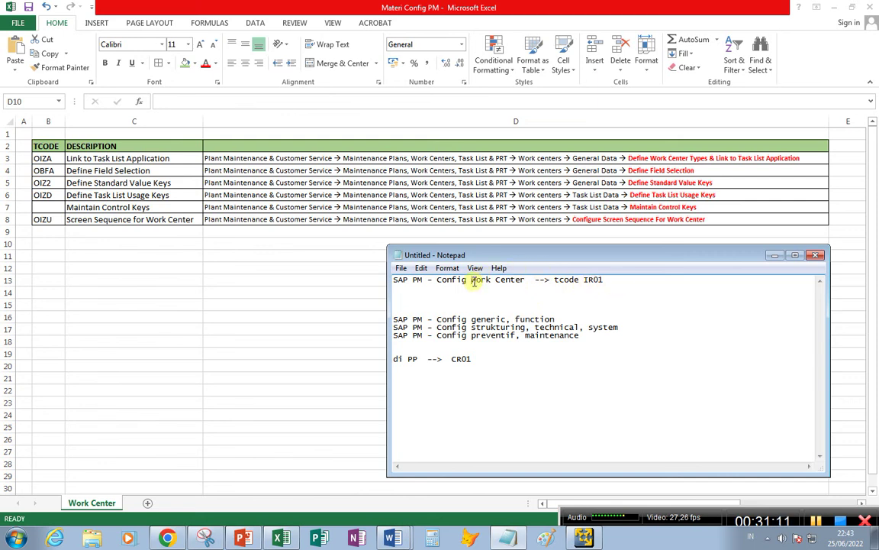
left_click_drag(472, 281, 523, 287)
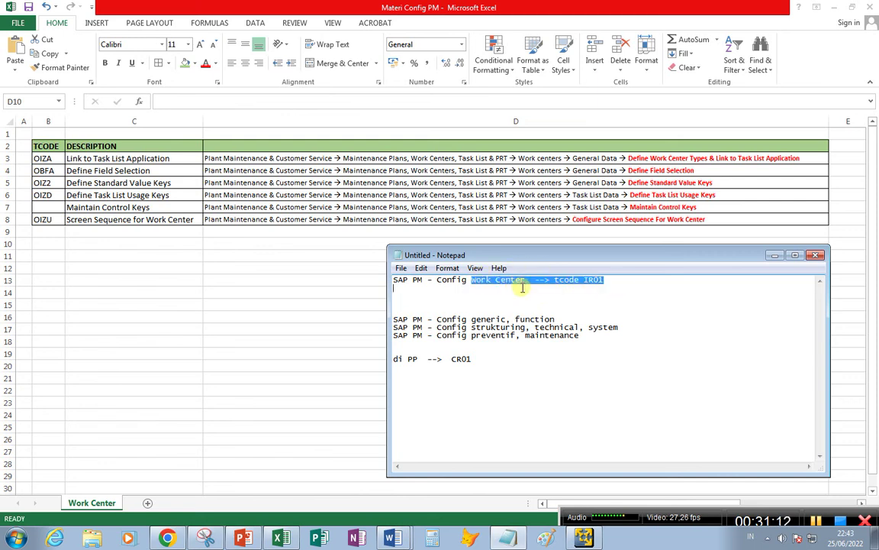
left_click(612, 284)
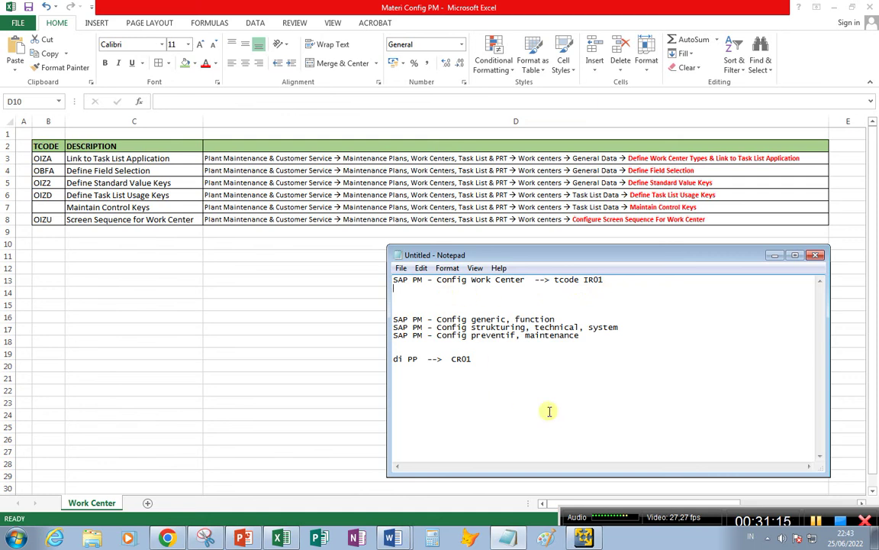
- Return to SAP, leave the screen selection view, and show the Basic Settings activities under Maintenance Plans, Work Centers, Task Lists and PRTs
left_click(584, 537)
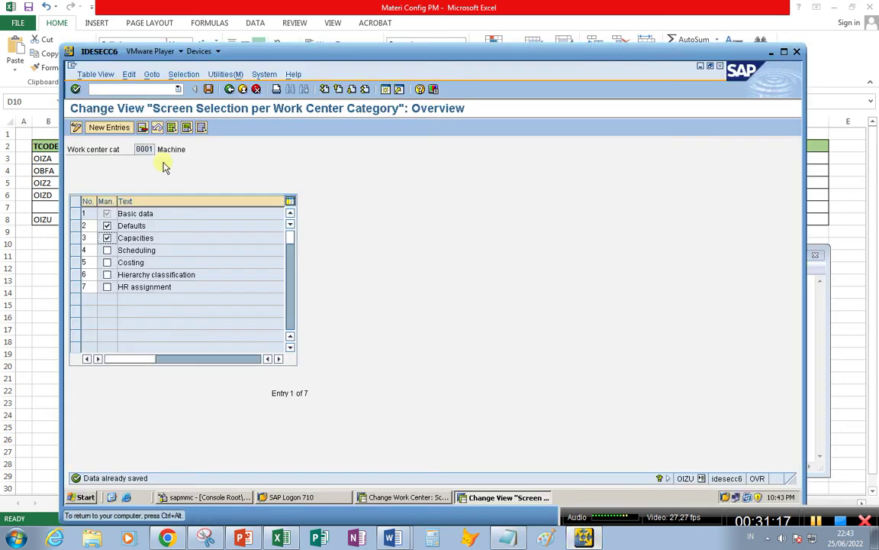
left_click(229, 89)
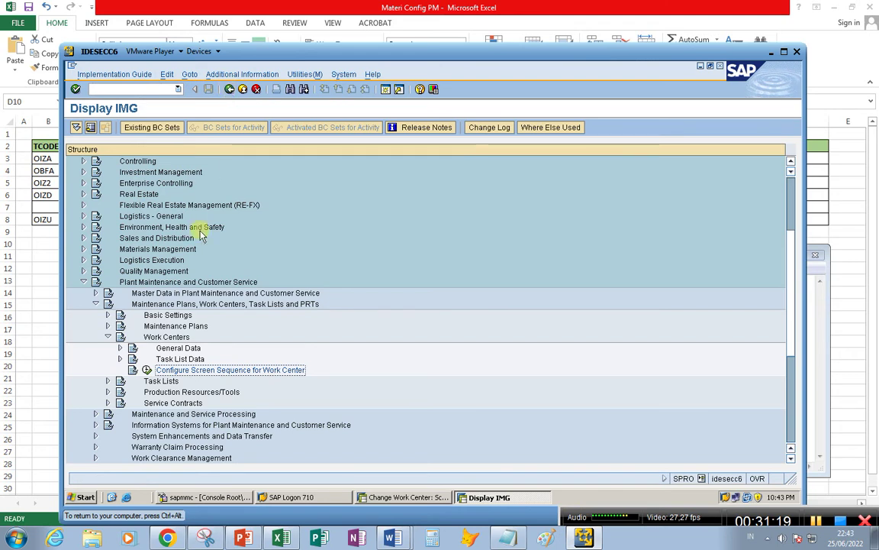
left_click(108, 338)
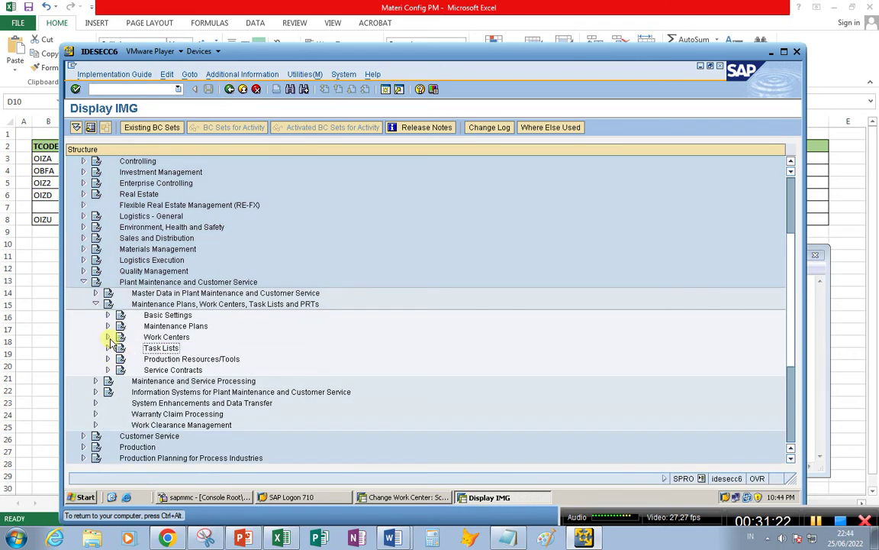
left_click(141, 283)
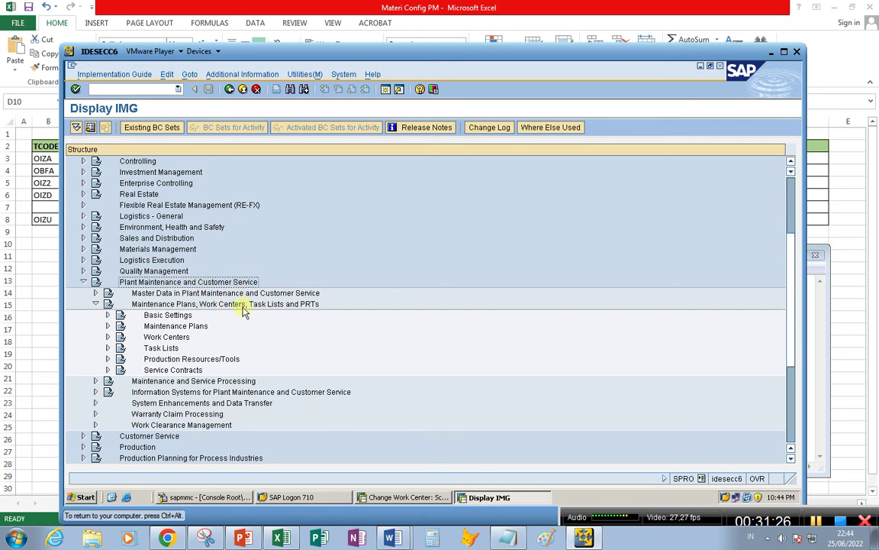
left_click(145, 303)
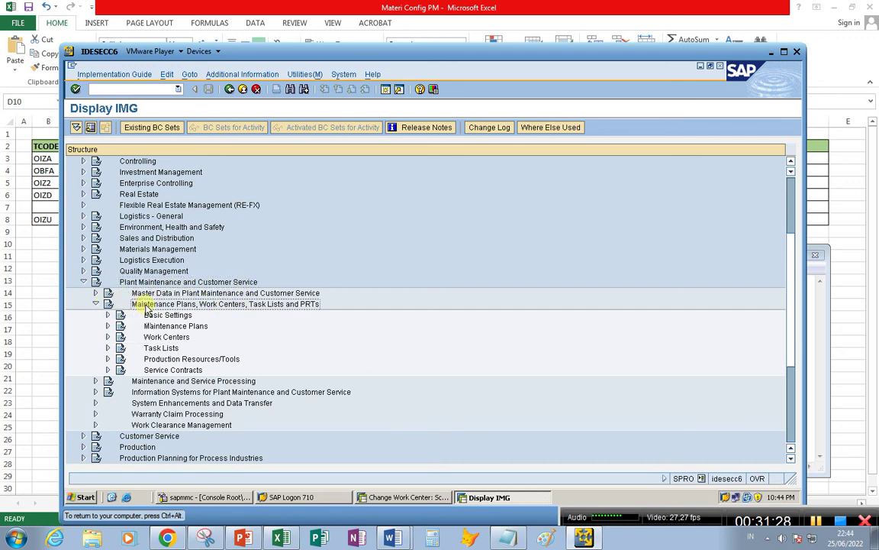
left_click(108, 314)
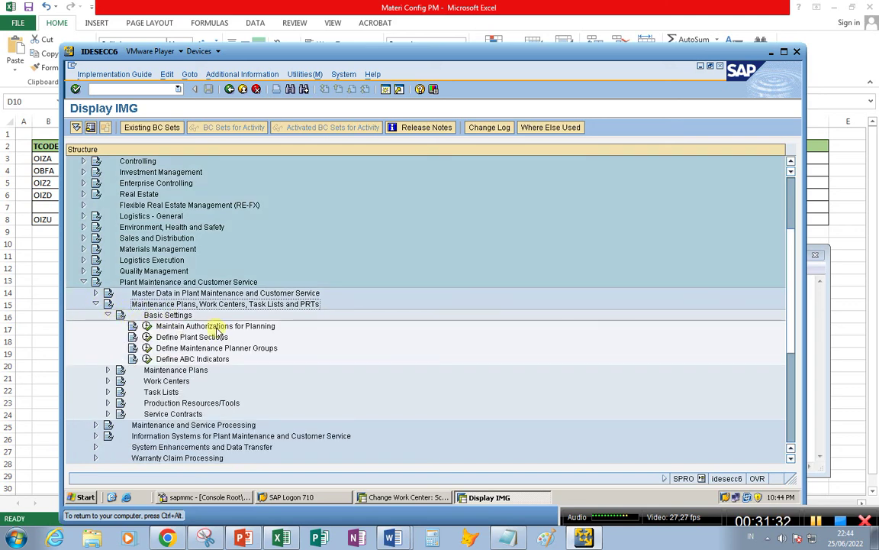
- Check the Excel configuration list, then return to the SAP IMG and review the Basic Settings activities again
left_click(283, 538)
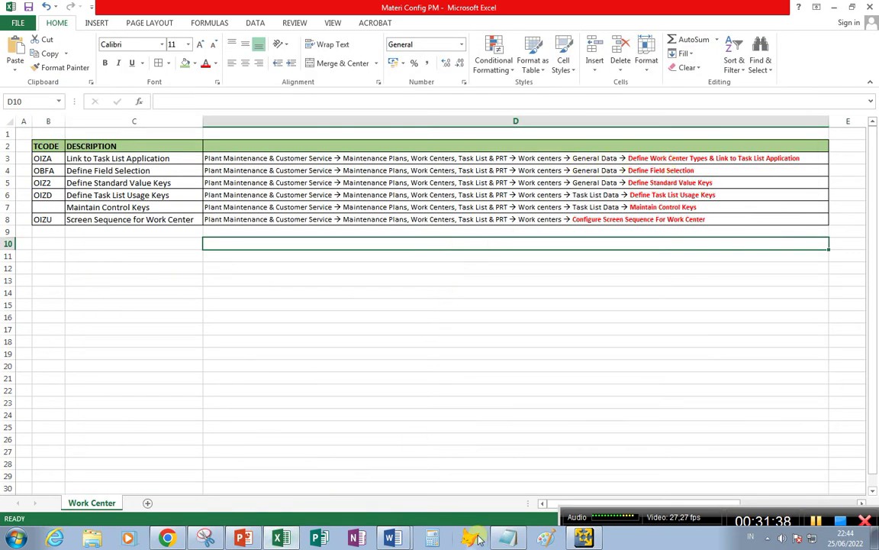
left_click(584, 539)
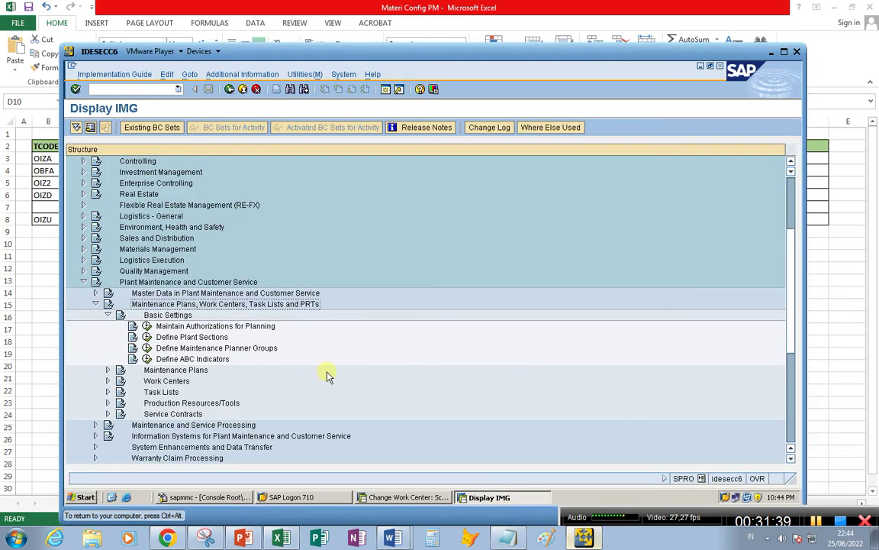
left_click(109, 315)
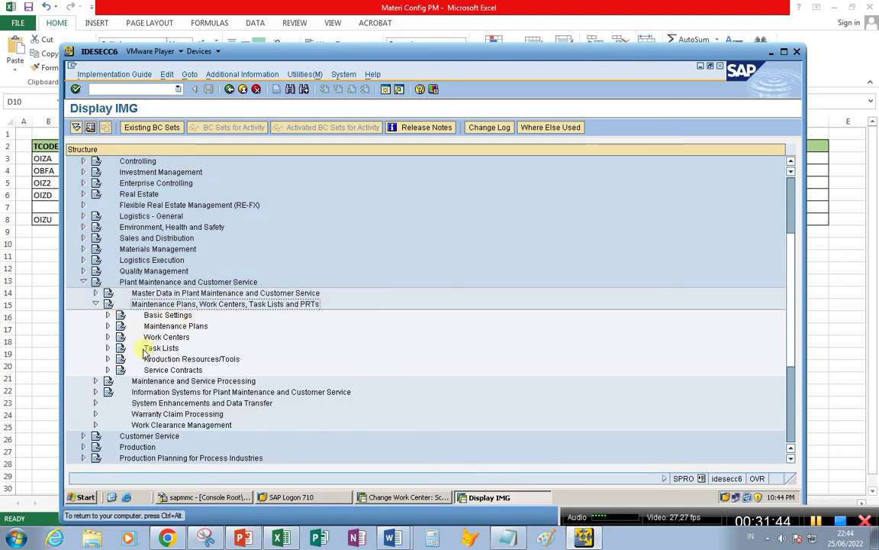
left_click(151, 315)
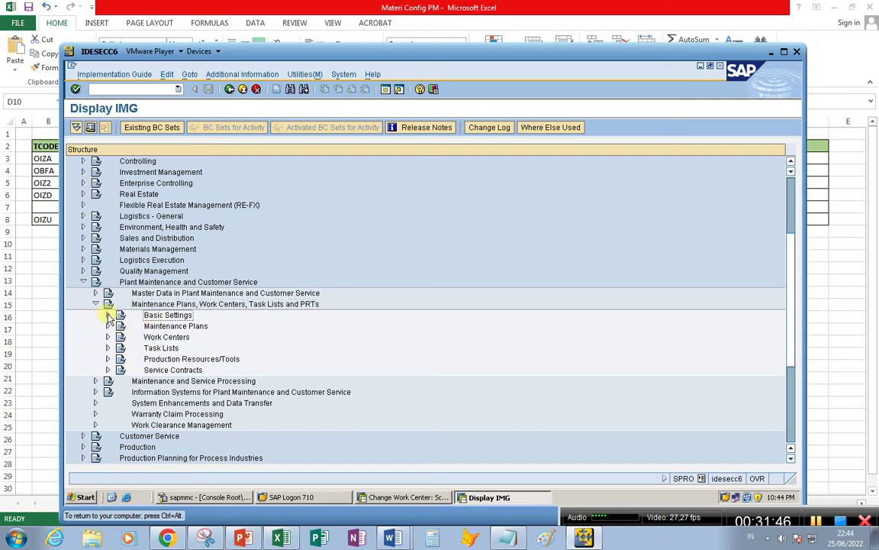
left_click(108, 315)
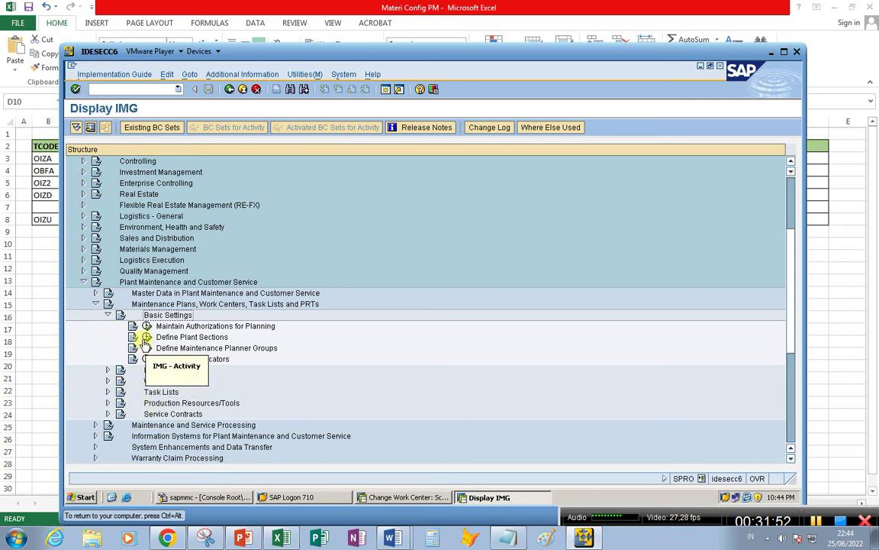
- Consult the Excel list once more, then collapse Basic Settings in the SAP IMG and locate General Data under Work Centers
left_click(281, 538)
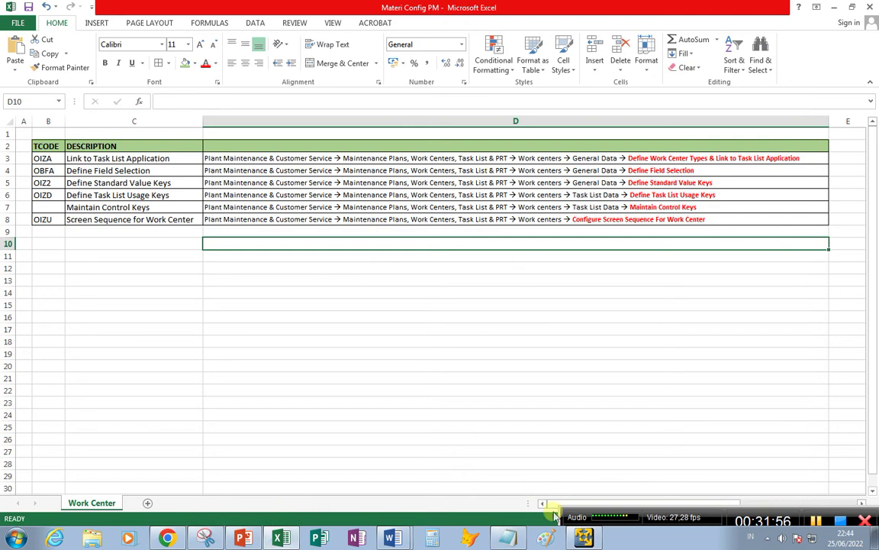
key("alt+Tab")
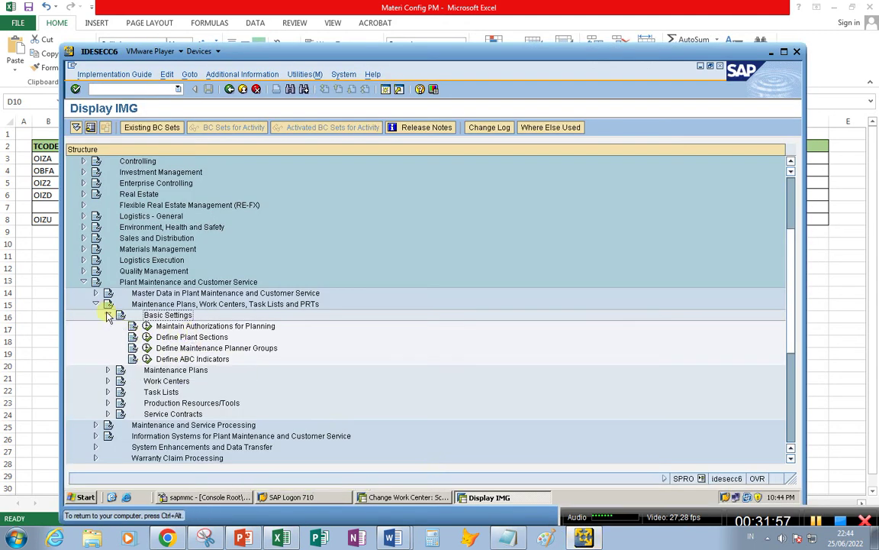
left_click(108, 314)
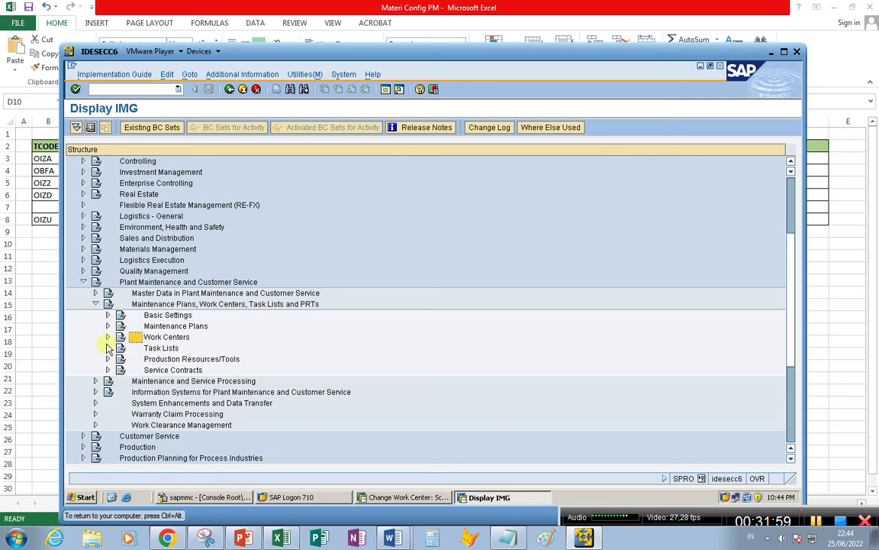
left_click(108, 336)
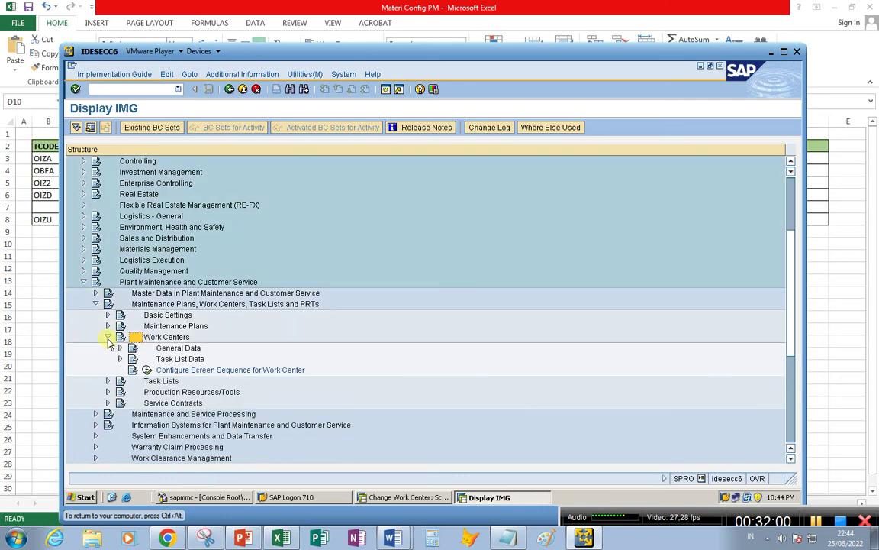
left_click(183, 348)
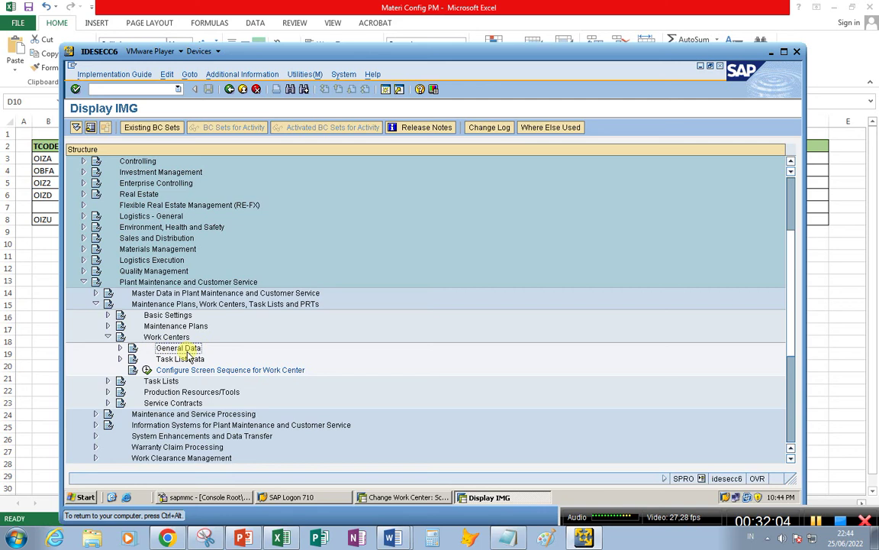
- Expand General Data under Work Centers, view Define Work Center Types and Link to Task List Application, and return to the IMG
left_click(120, 348)
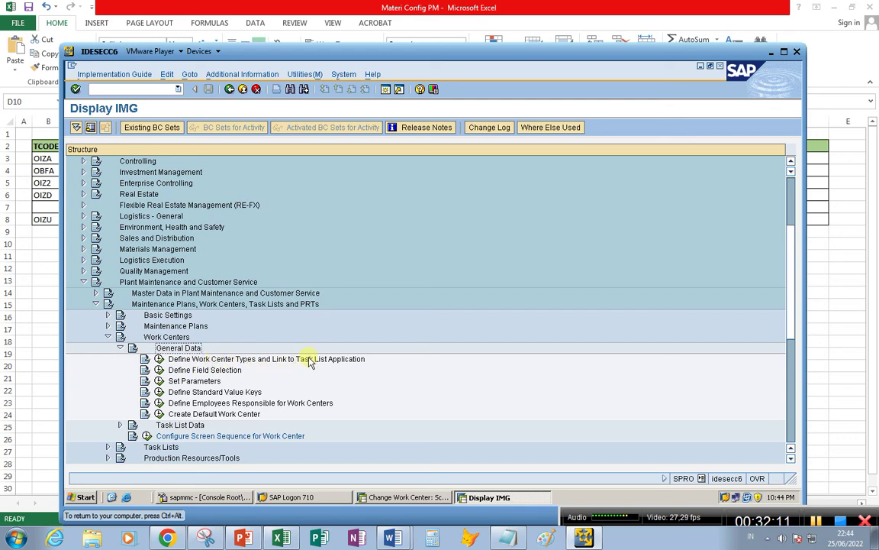
double_click(192, 359)
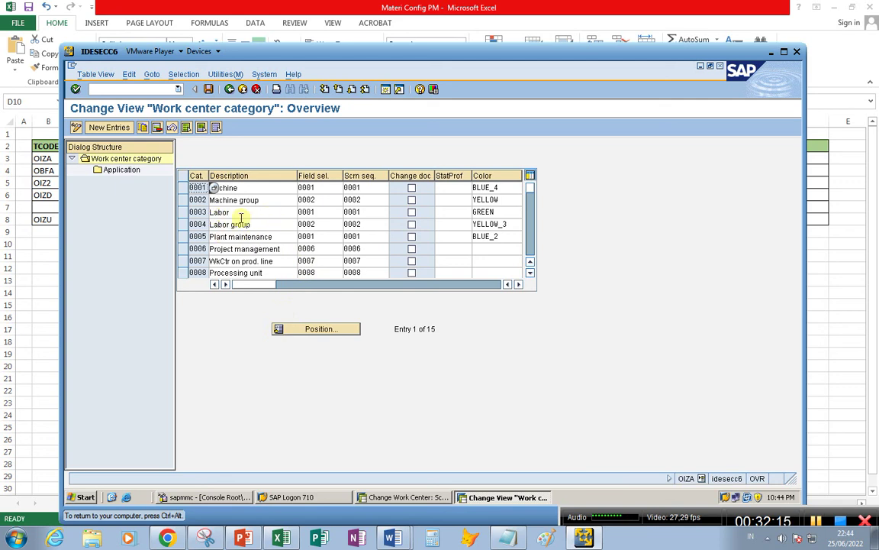
left_click(229, 90)
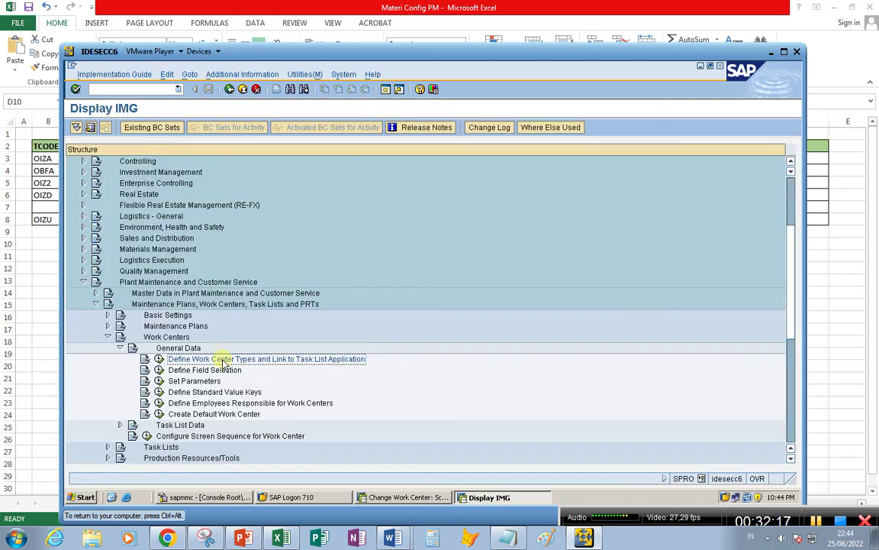
- View the modifiable fields of the Basic data screen group in Define Field Selection, then return to the IMG
left_click(159, 370)
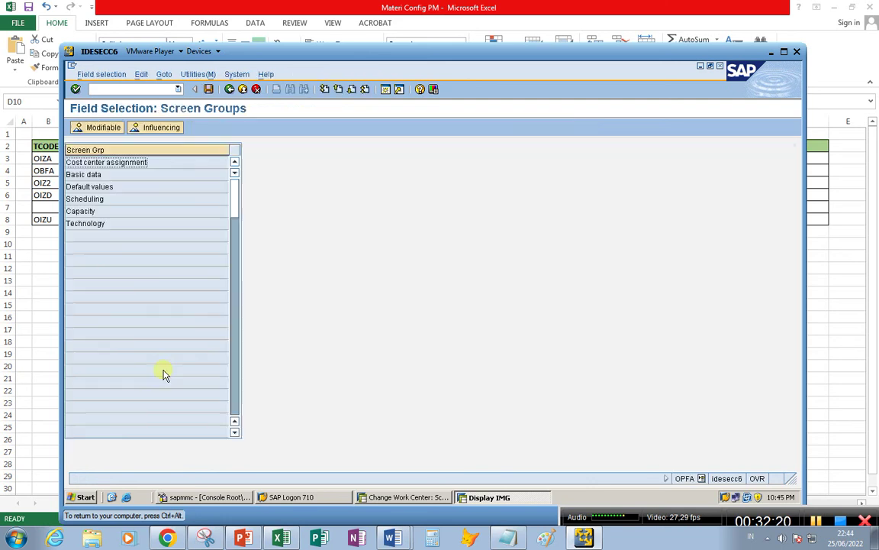
left_click(133, 178)
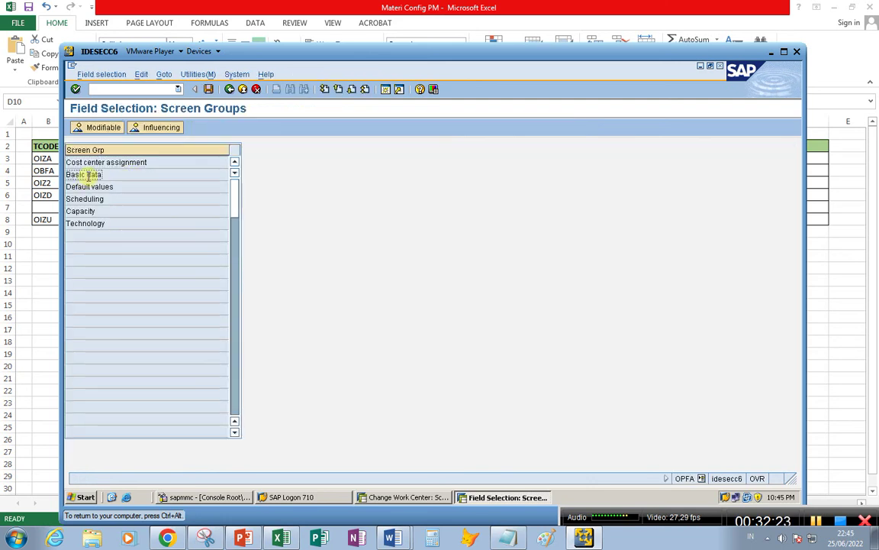
double_click(89, 175)
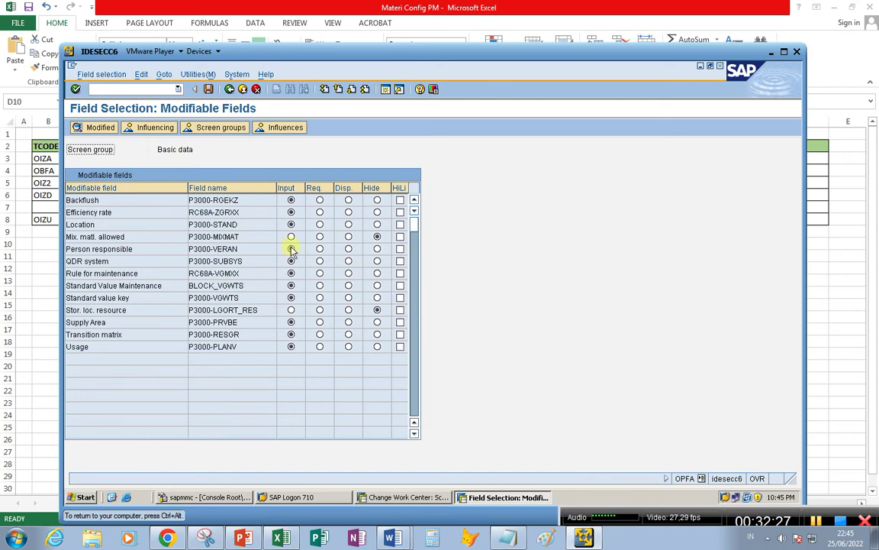
left_click(229, 89)
left_click(229, 89)
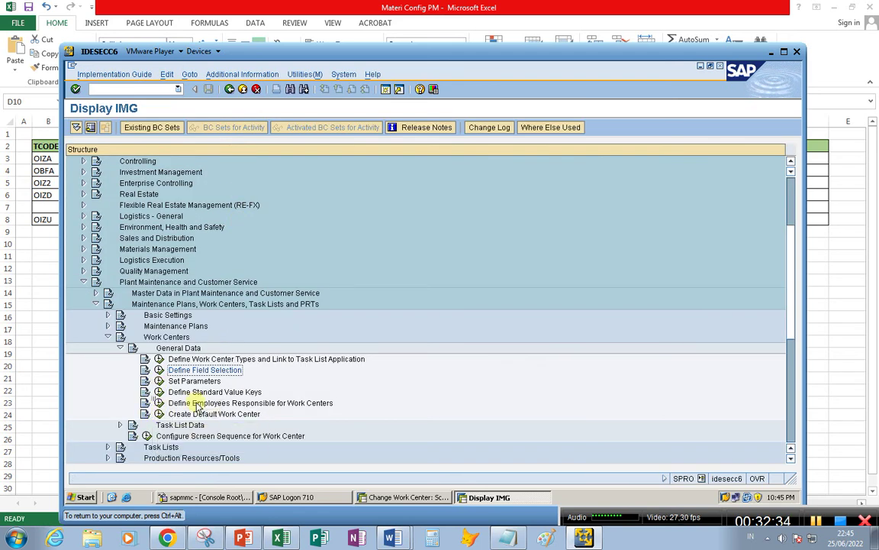
- Open Define Standard Value Keys, examine the parameters of key SAP1 Normal production, and go back to the overview
left_click(159, 392)
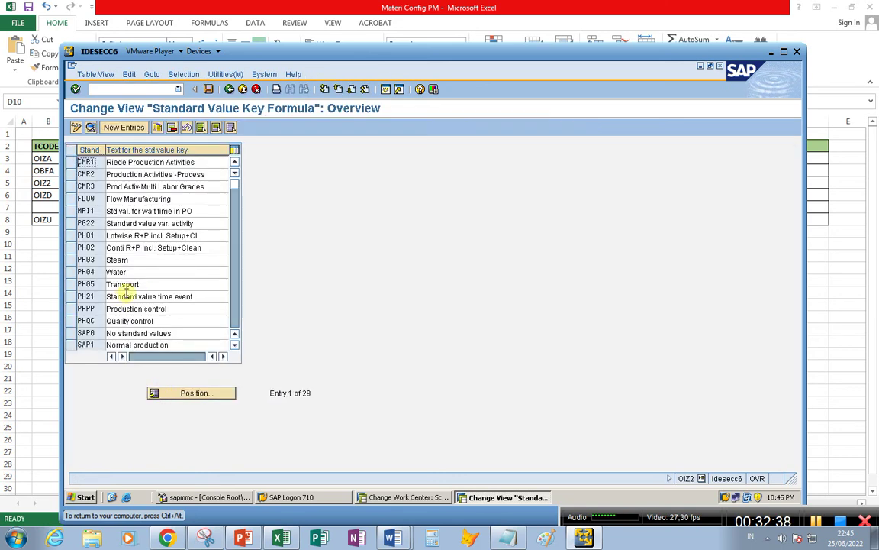
scroll(126, 291, "down", 2)
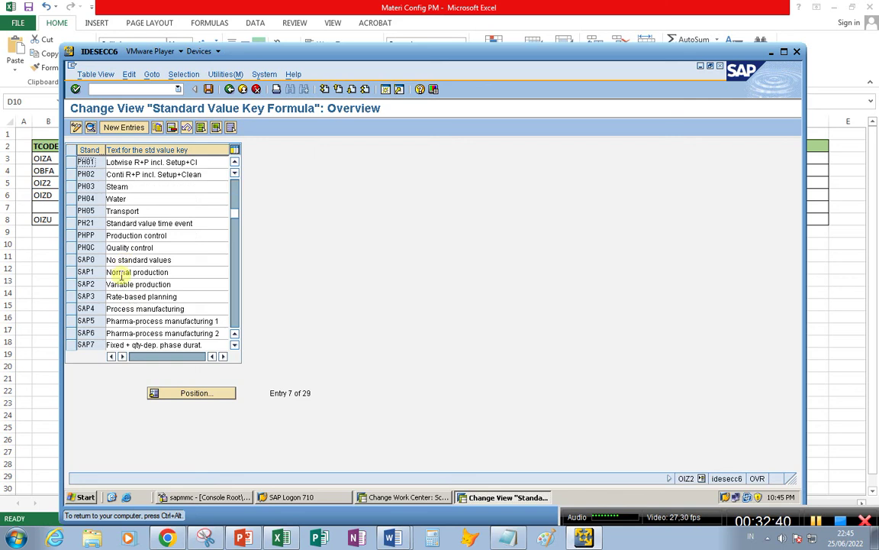
left_click(121, 273)
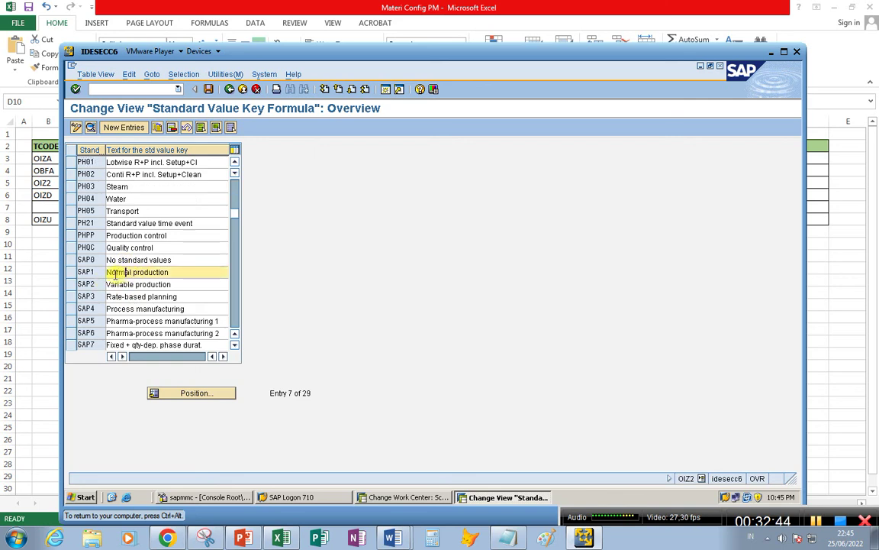
double_click(115, 275)
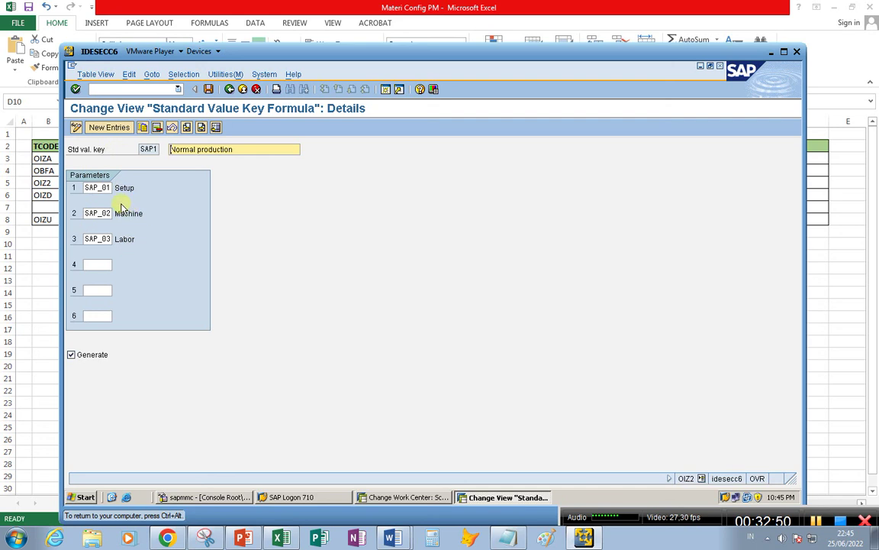
left_click(229, 88)
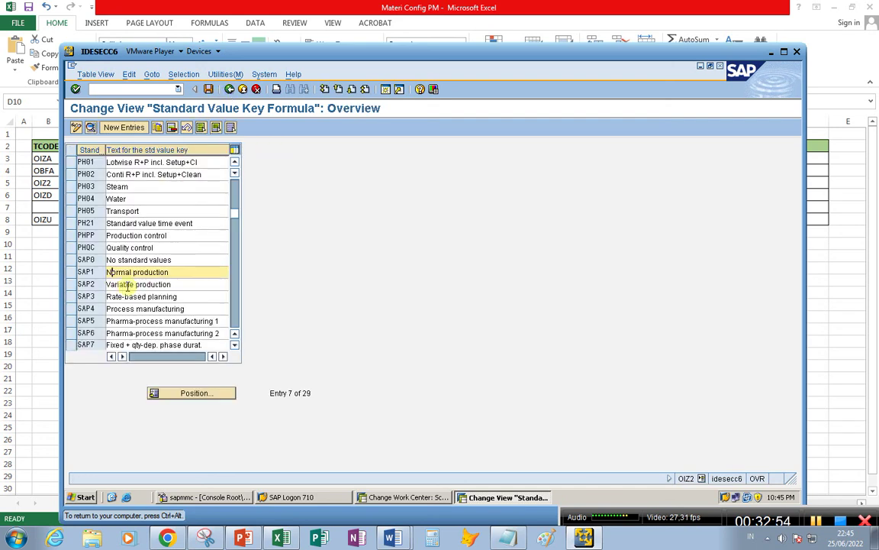
- Look through the full list of standard value keys, then return to the IMG
scroll(123, 284, "down", 4)
scroll(123, 284, "up", 5)
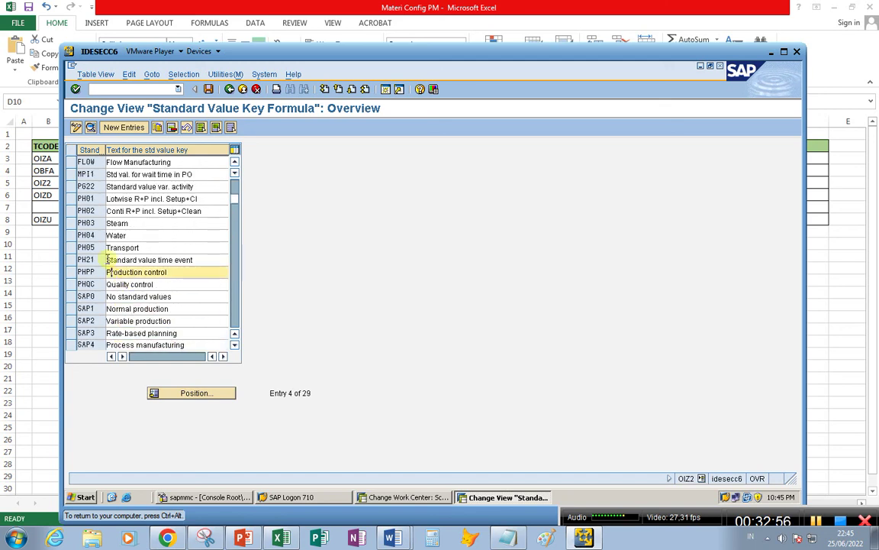
scroll(116, 260, "up", 1)
scroll(113, 239, "down", 2)
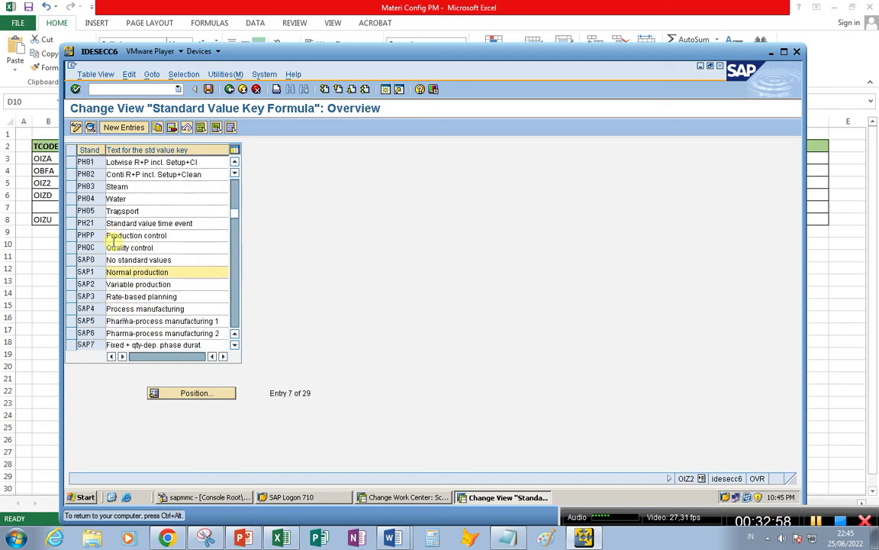
scroll(123, 272, "down", 2)
scroll(128, 276, "down", 1)
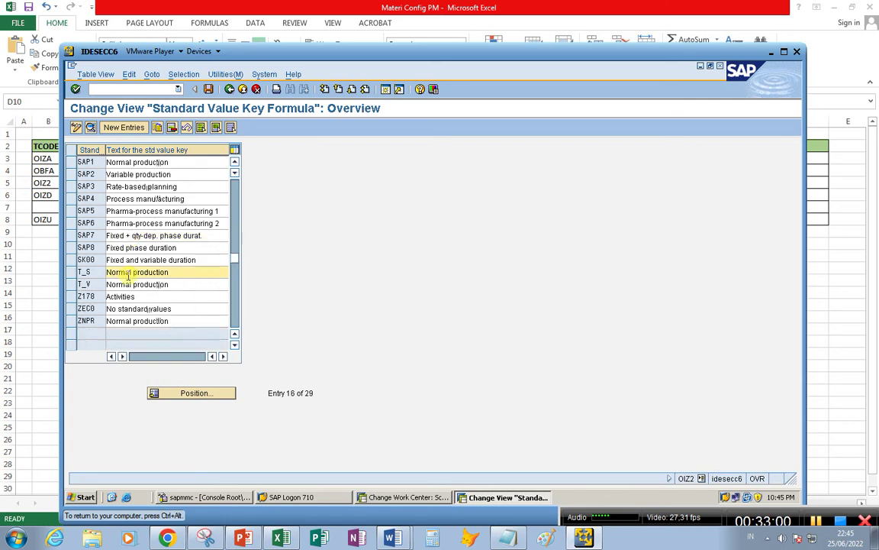
scroll(127, 275, "up", 5)
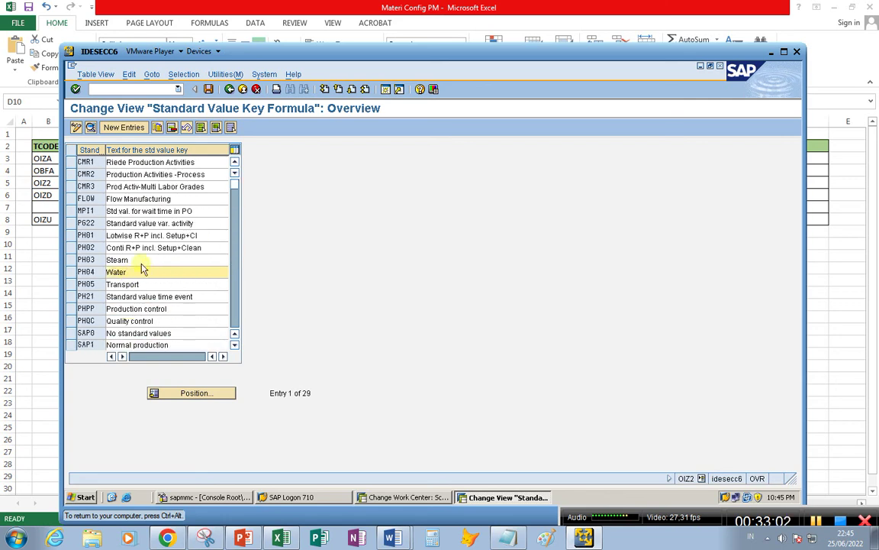
scroll(115, 271, "down", 3)
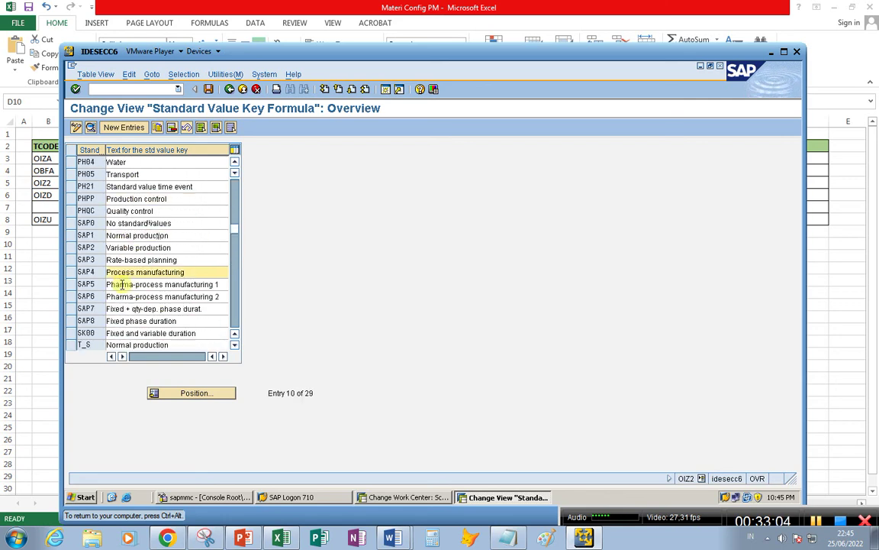
scroll(120, 332, "down", 2)
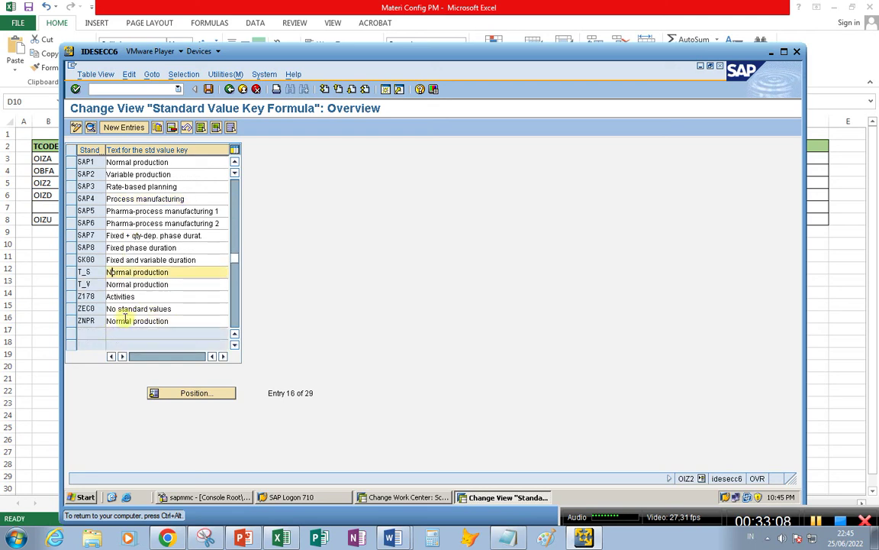
left_click(229, 89)
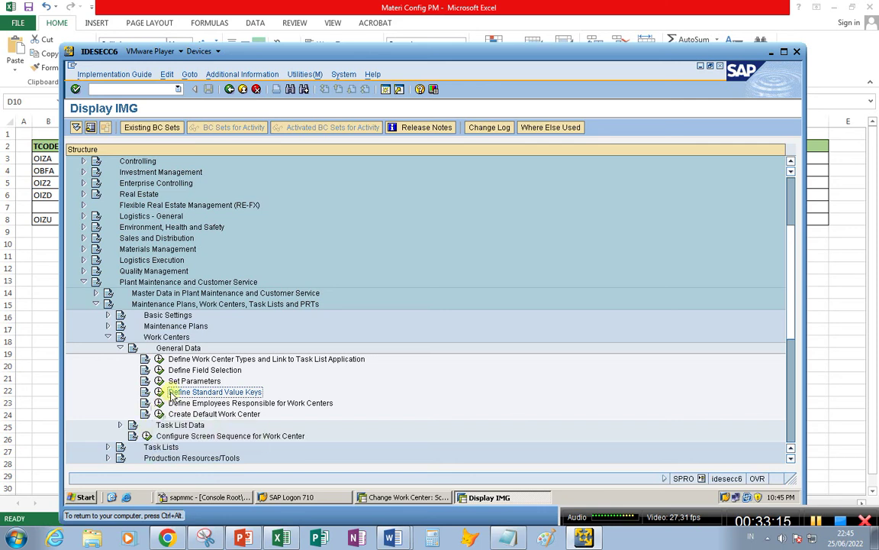
- Check the IMG paths in the Excel list, then return to SAP, collapse General Data and expand Task List Data
left_click(281, 538)
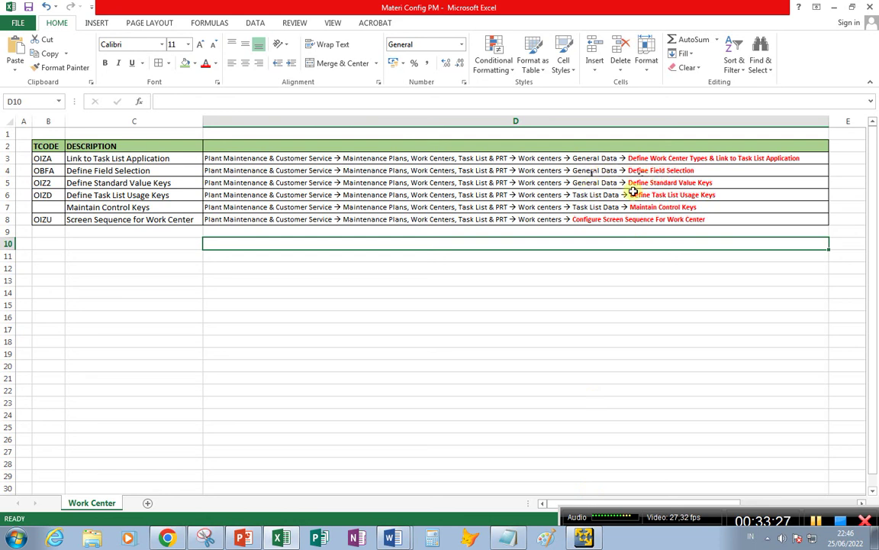
left_click(584, 537)
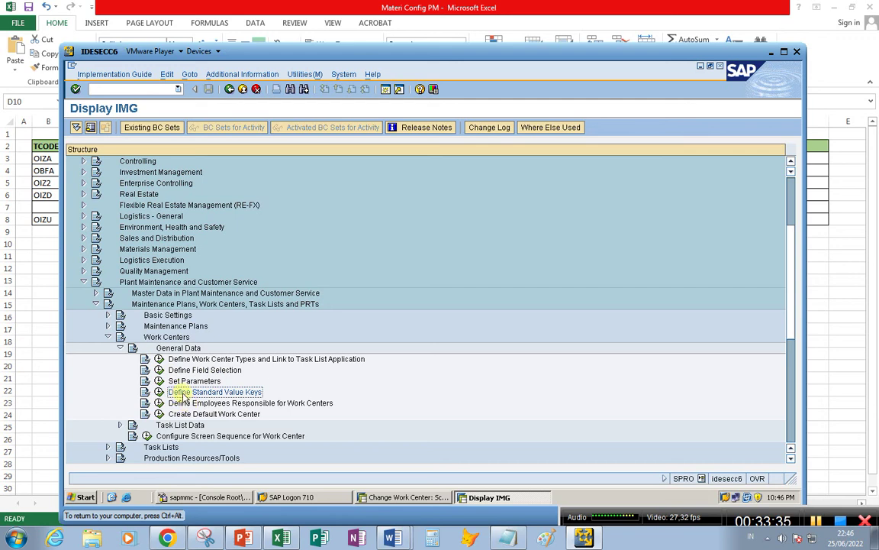
left_click(119, 348)
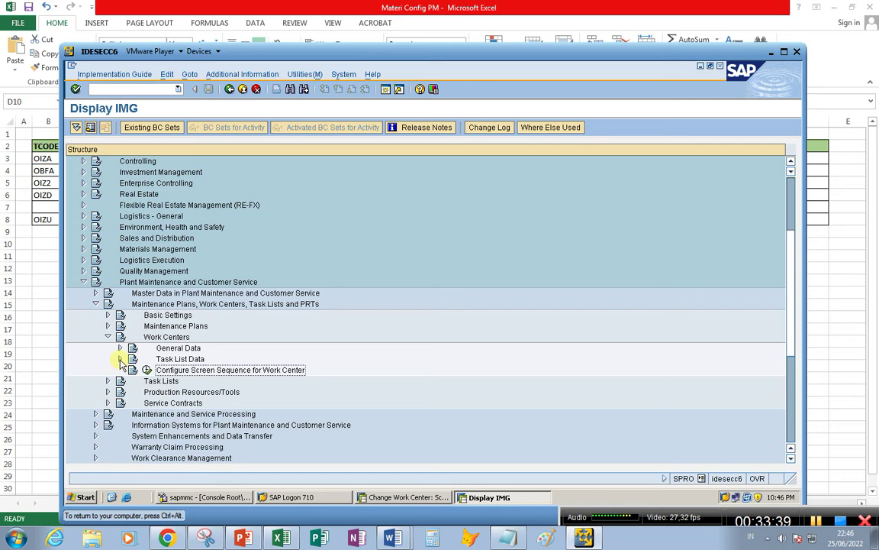
left_click(120, 359)
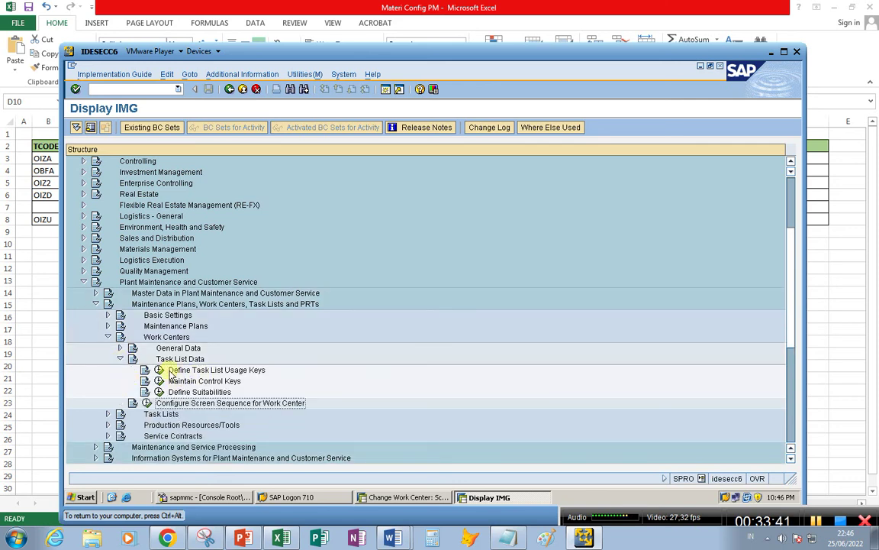
- Review the usage entries in Define Task List Usage Keys, then return to the IMG
double_click(220, 370)
scroll(223, 273, "down", 1)
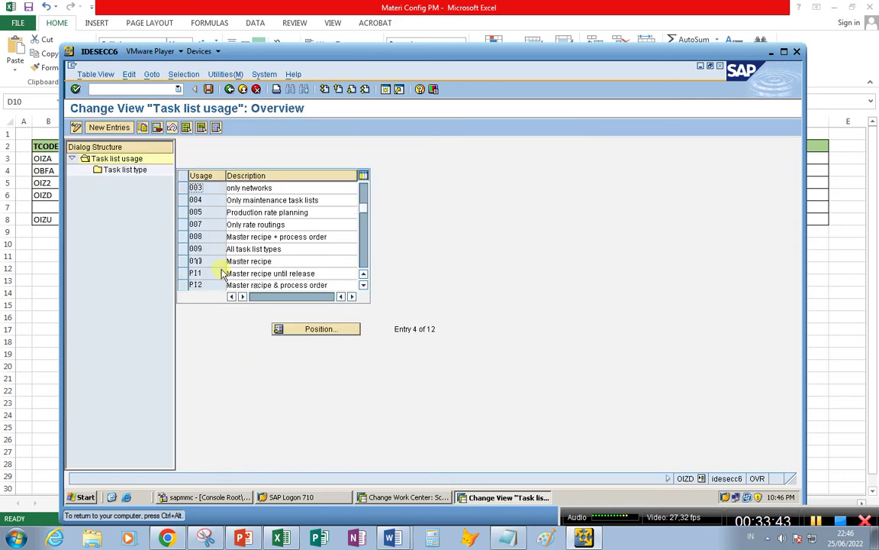
scroll(223, 273, "down", 1)
scroll(221, 271, "up", 2)
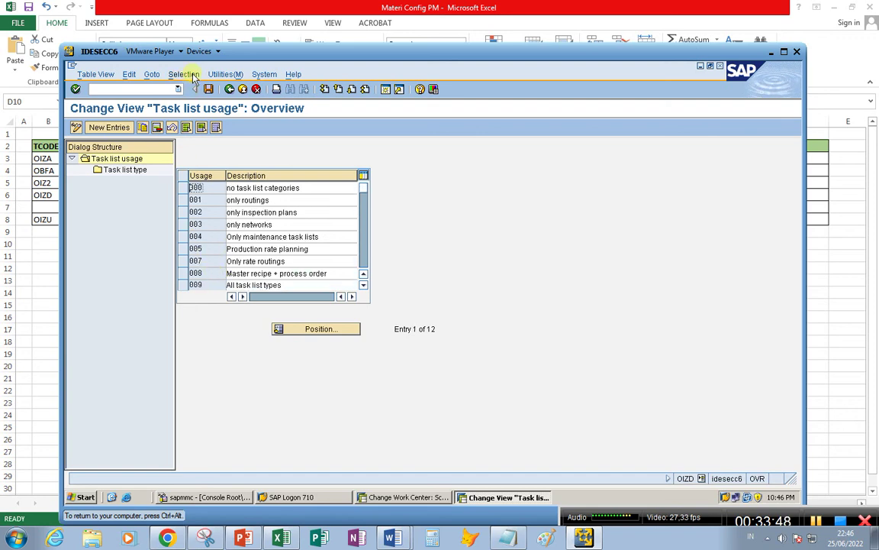
left_click(229, 88)
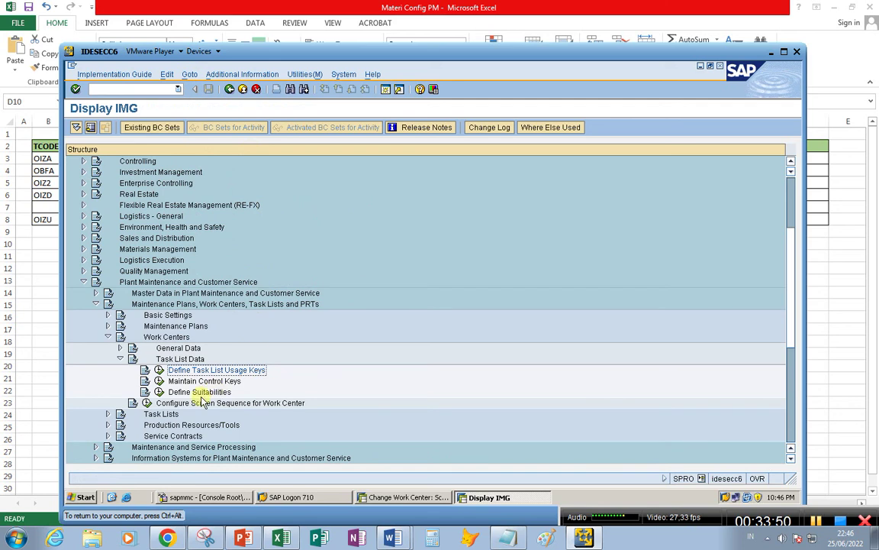
- Open Maintain Control Keys, examine the parameters of PM01 Plant maintenance - internal, and return to the IMG
left_click(159, 381)
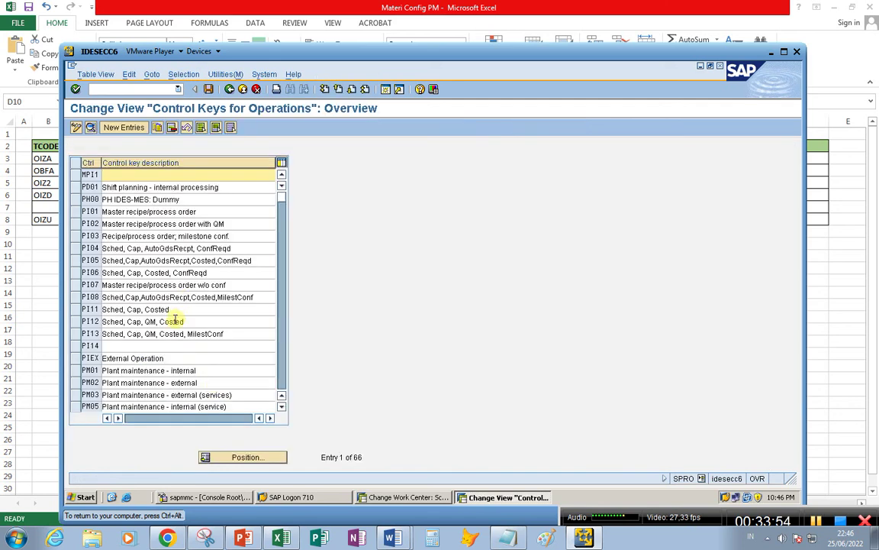
scroll(175, 319, "down", 3)
left_click(98, 261)
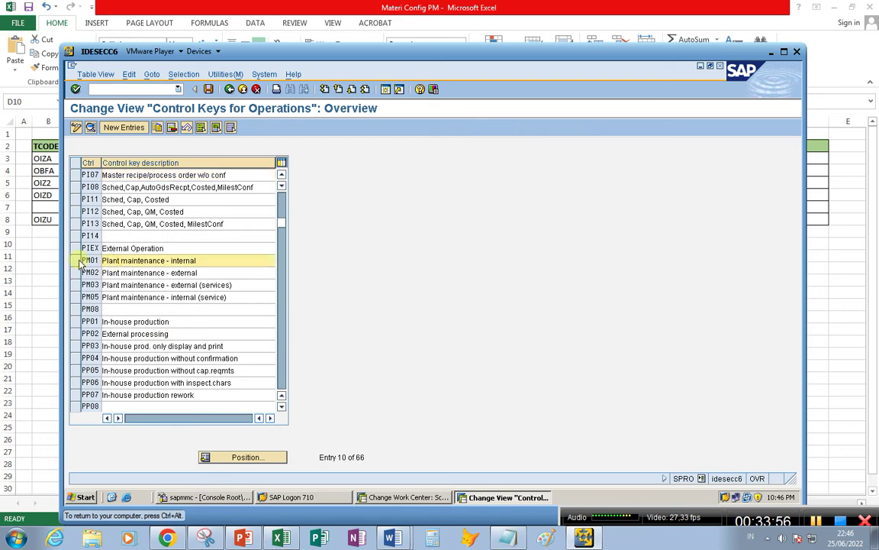
double_click(82, 264)
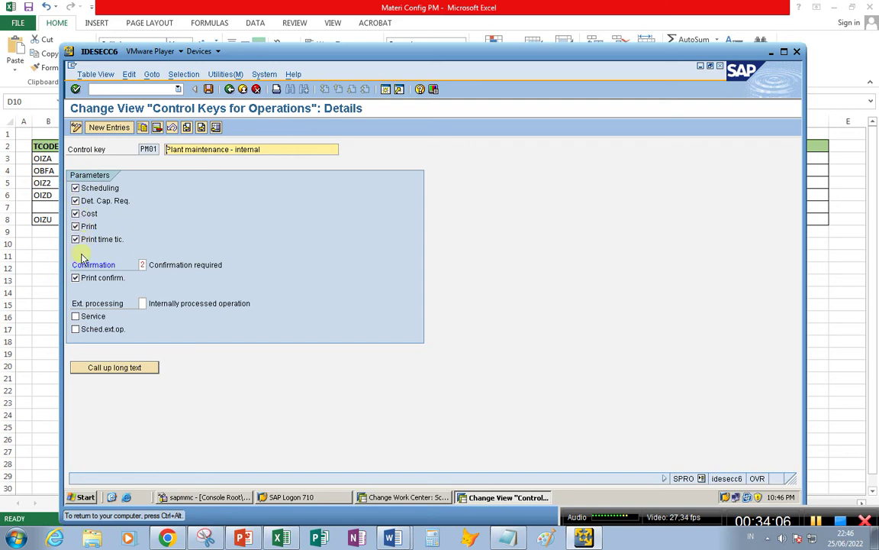
left_click(229, 90)
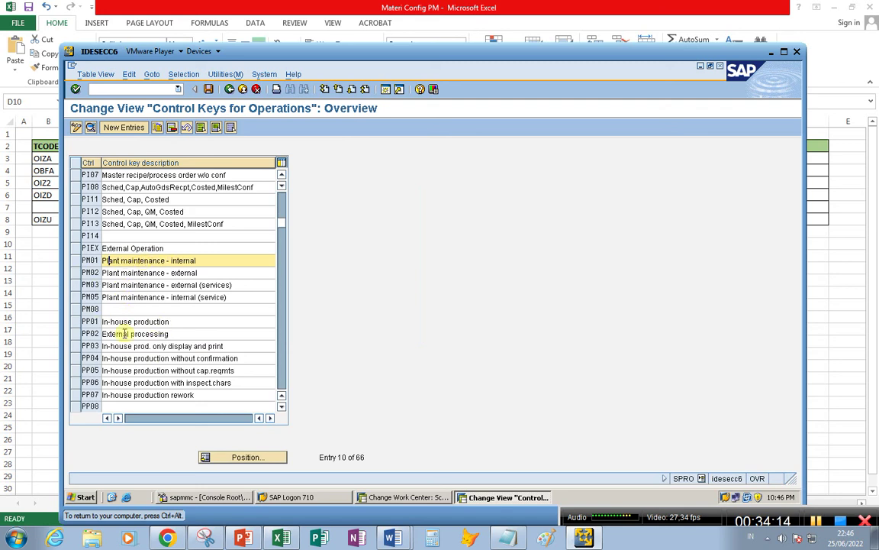
left_click(229, 89)
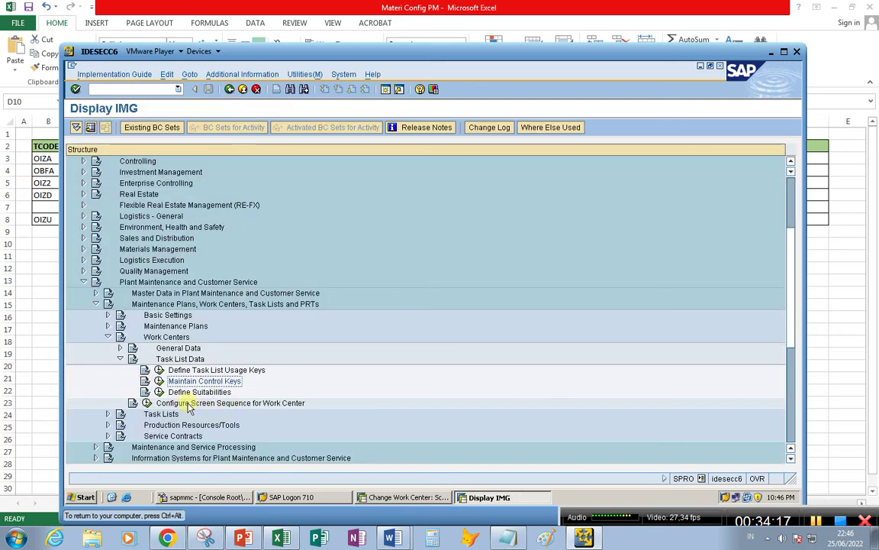
- In the screen sequence for work center category 0001, mark Scheduling, Costing and Hierarchy classification as mandatory and save to the proposed customizing request
left_click(205, 404)
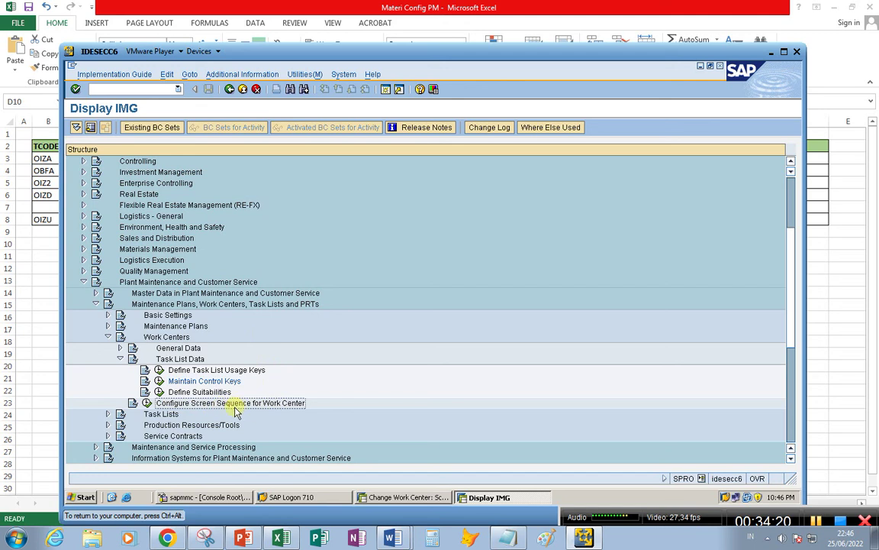
left_click(147, 403)
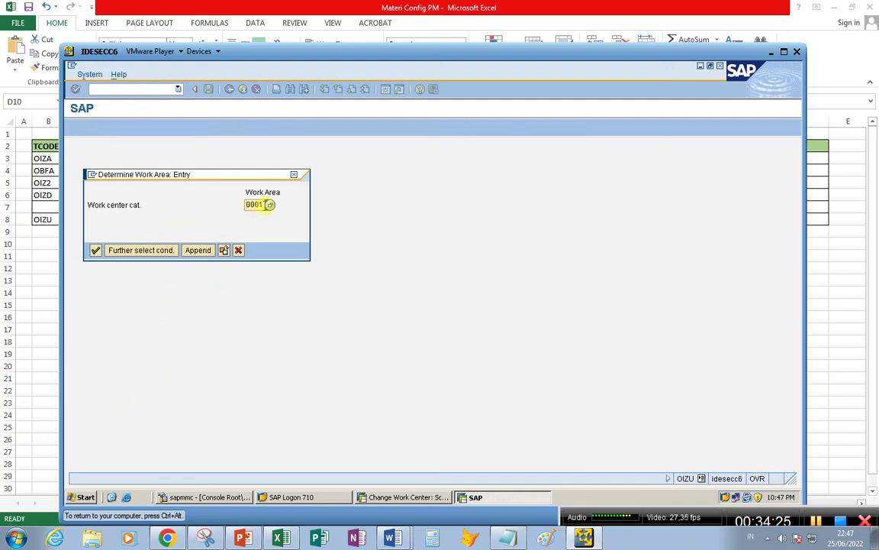
left_click(95, 250)
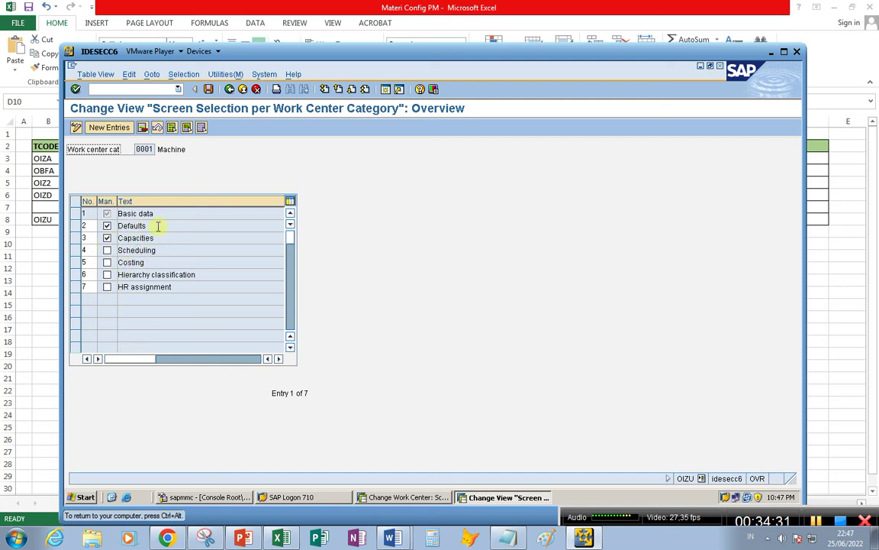
left_click(106, 251)
left_click(108, 275)
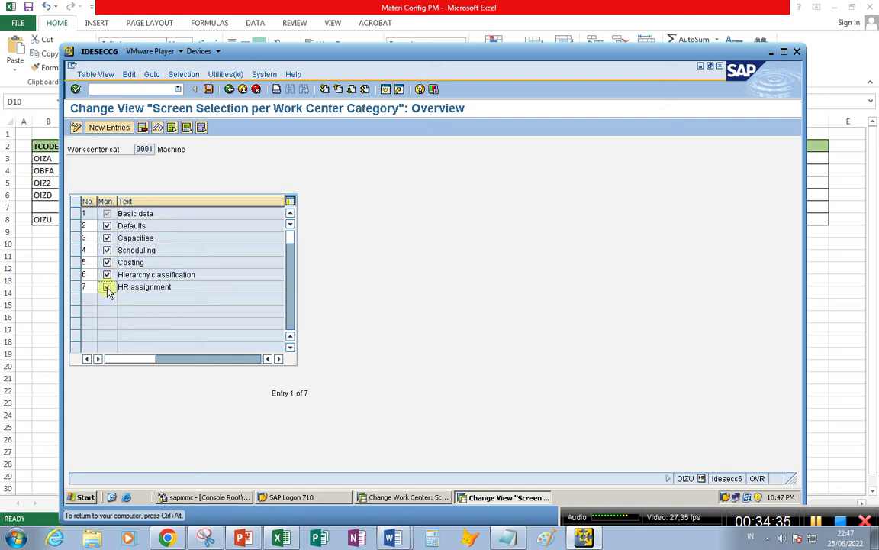
left_click(208, 88)
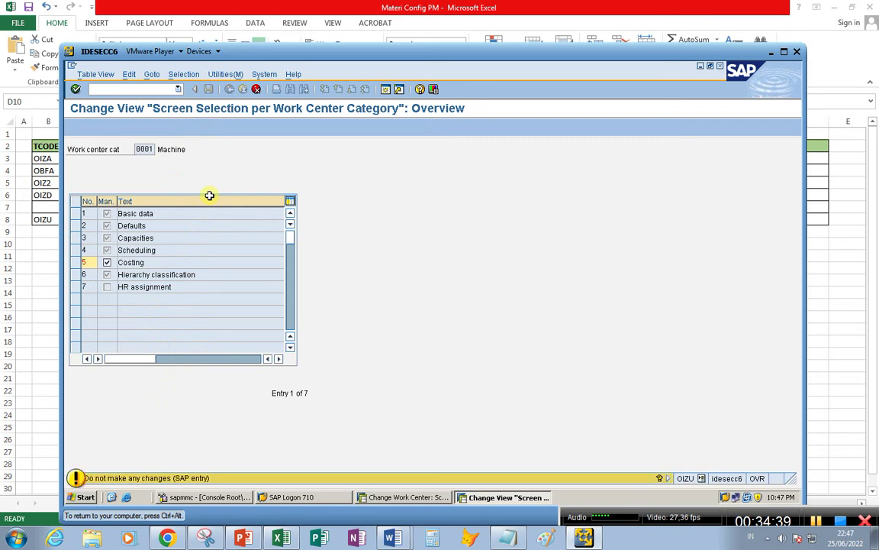
key("Return")
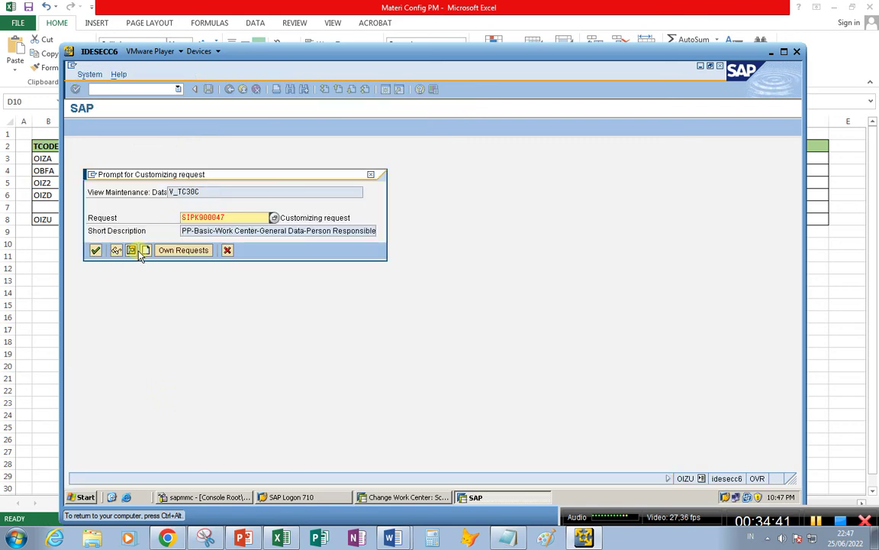
left_click(95, 250)
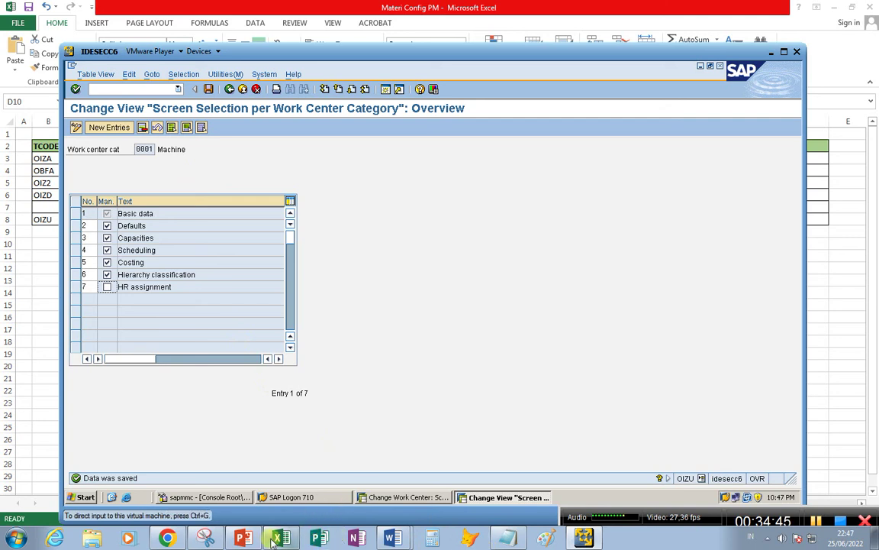
- Switch to the PowerPoint presentation and review the Work Center topics on the Topics to be discussed slide
left_click(243, 538)
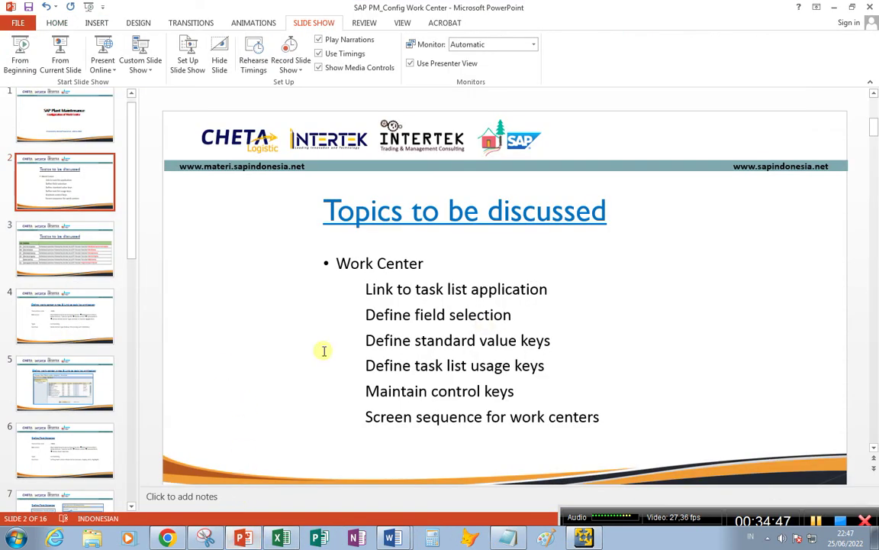